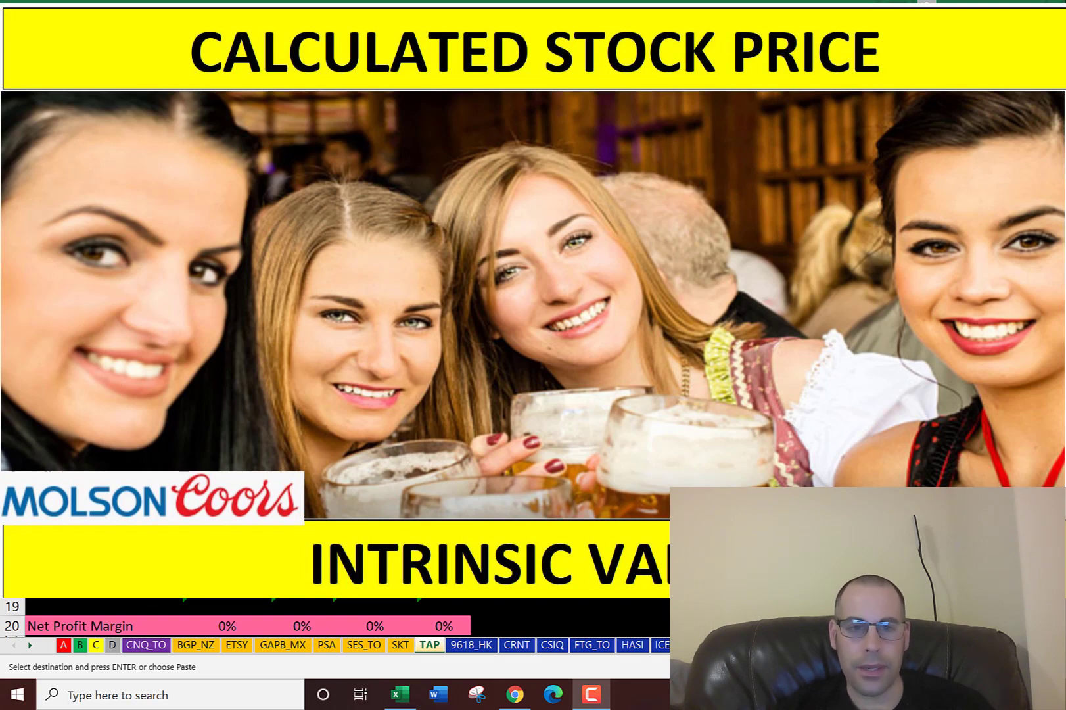
- Look up Molson Coors' market cap on Yahoo Finance and enter 7.86 in the DCF workbook's billions cell, D11
key("alt+Tab")
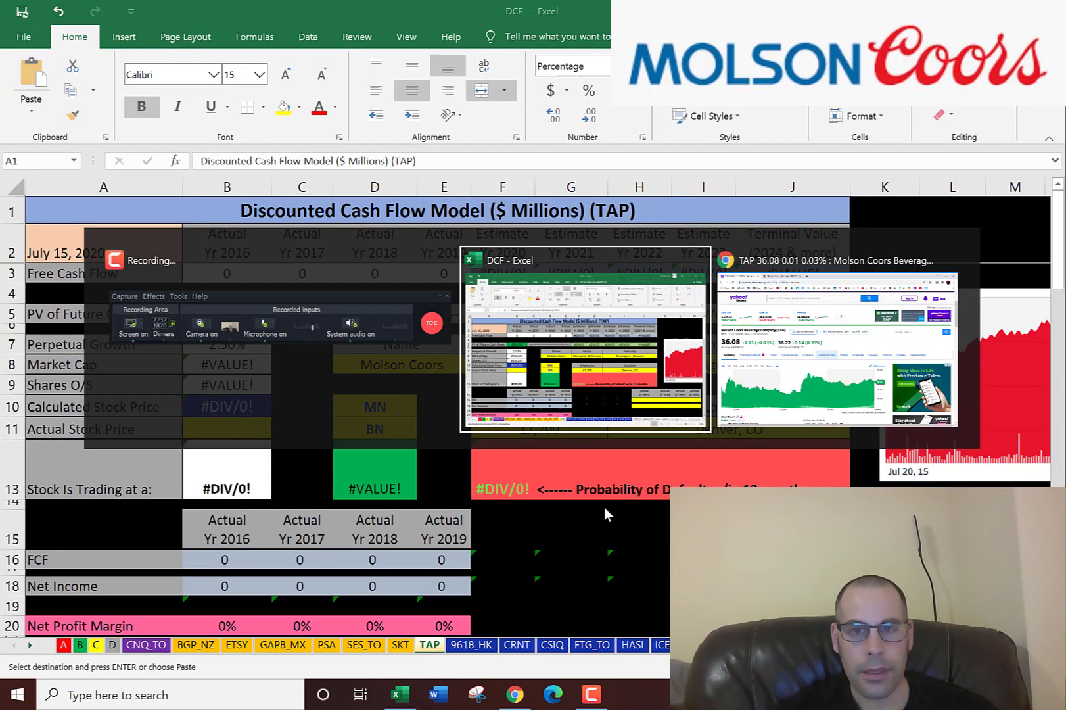
scroll(604, 507, "down", 5)
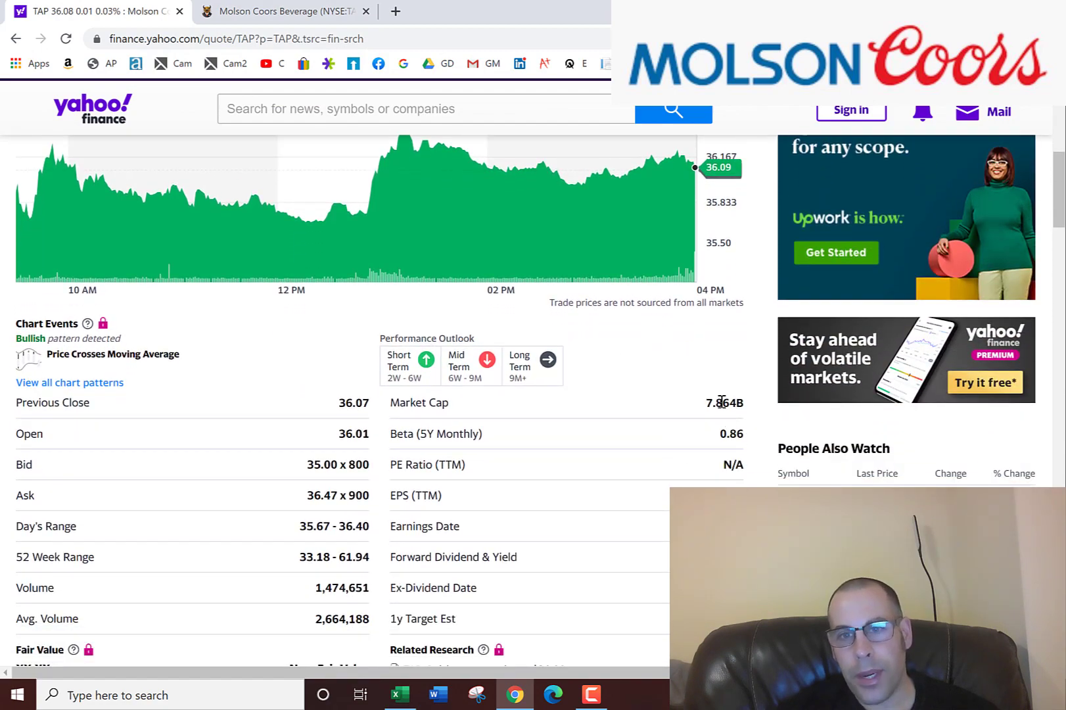
double_click(722, 401)
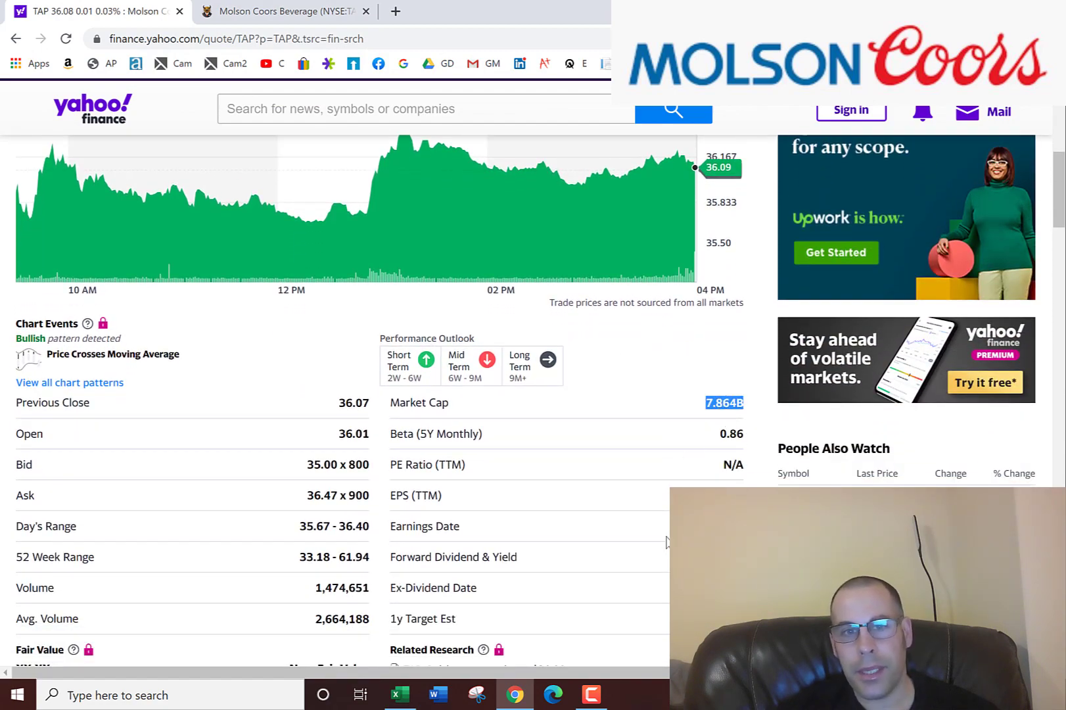
key("alt+Tab")
key("alt+Tab")
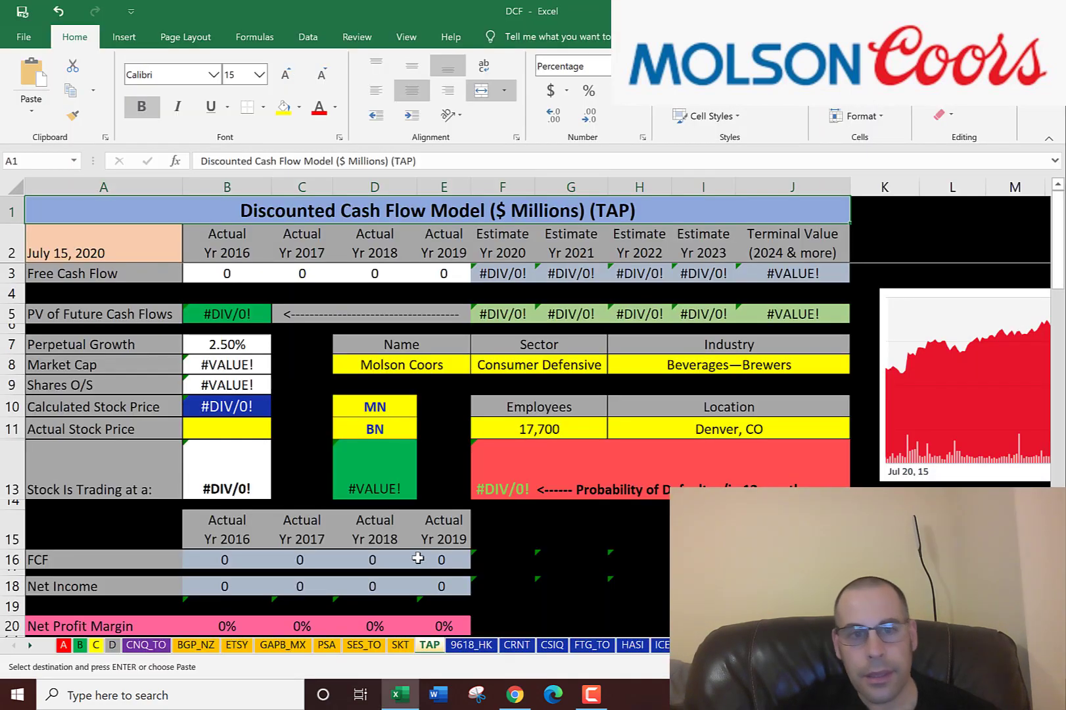
left_click(393, 424)
type("7.8")
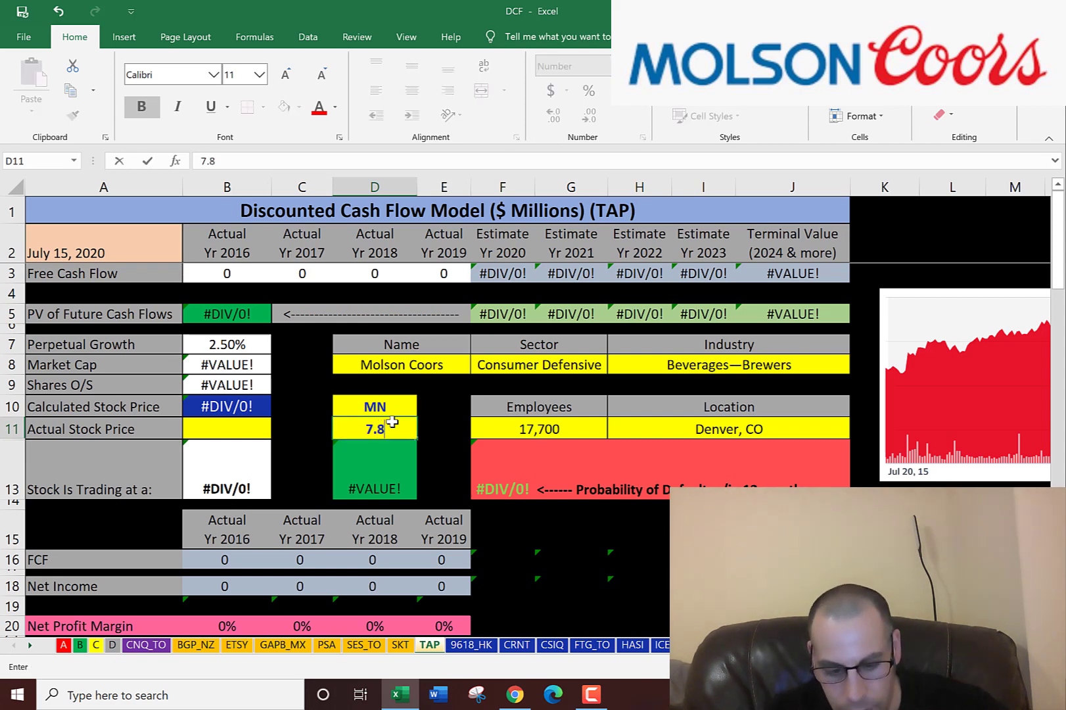
key("Return")
- Look up the TAP closing price on Yahoo Finance and enter 36.08 as the Actual Stock Price in B11
key("Left")
key("Left")
key("Left")
key("Up")
key("alt+Tab")
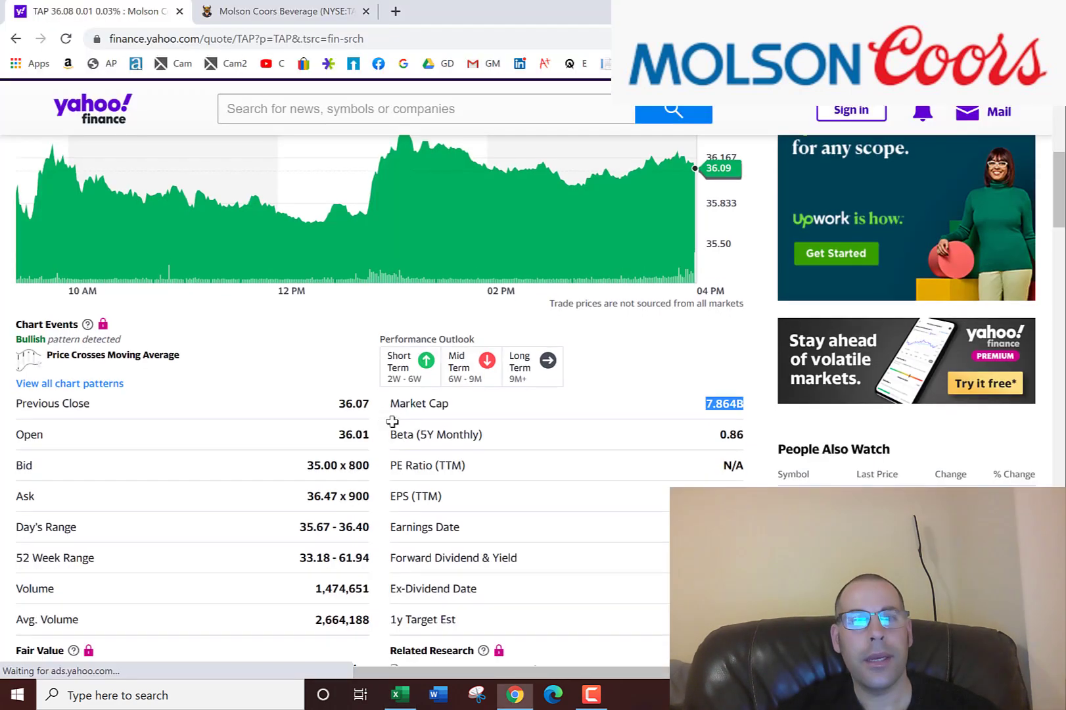
scroll(392, 421, "up", 3)
double_click(37, 275)
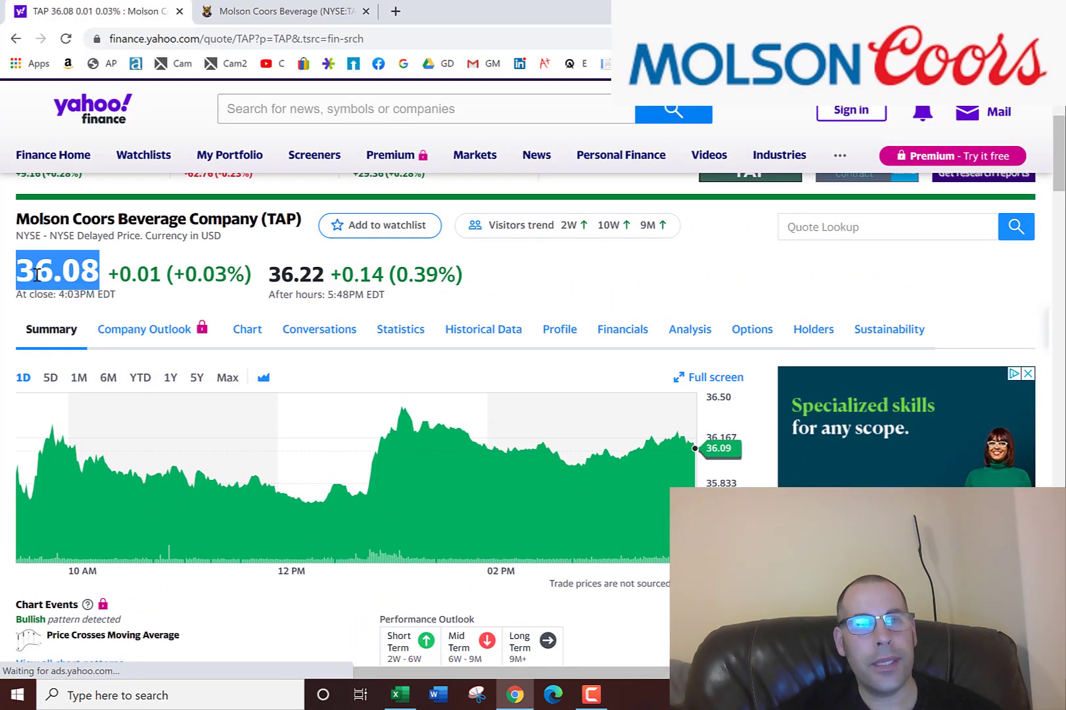
key("alt+Tab")
type("3")
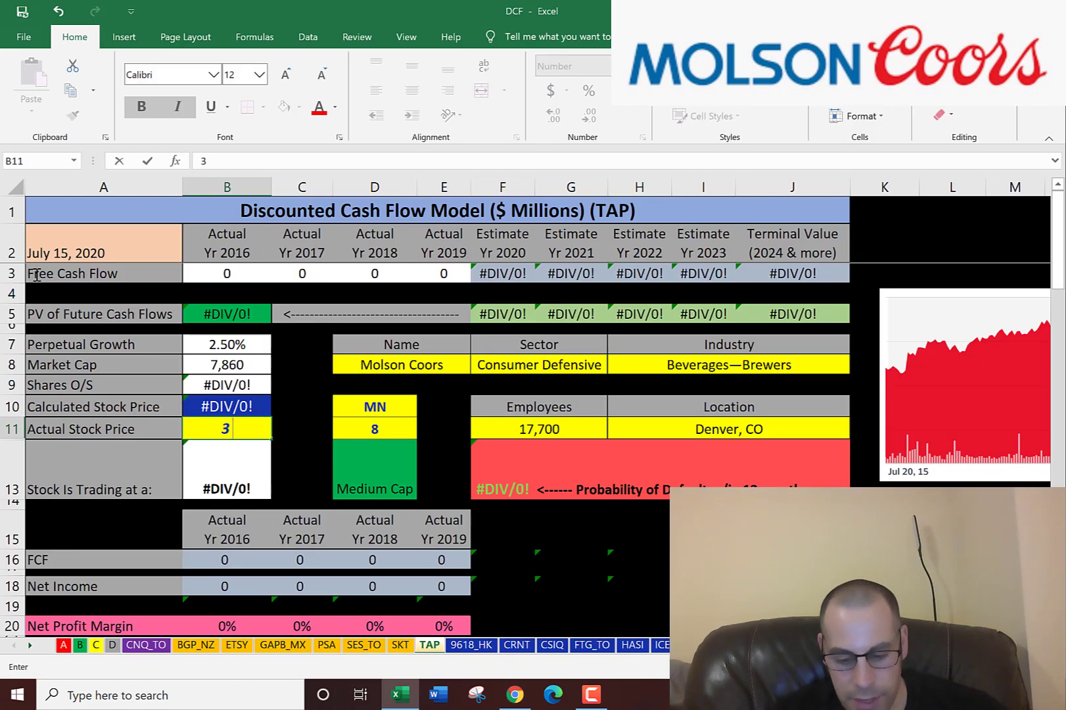
type("6.08")
key("Return")
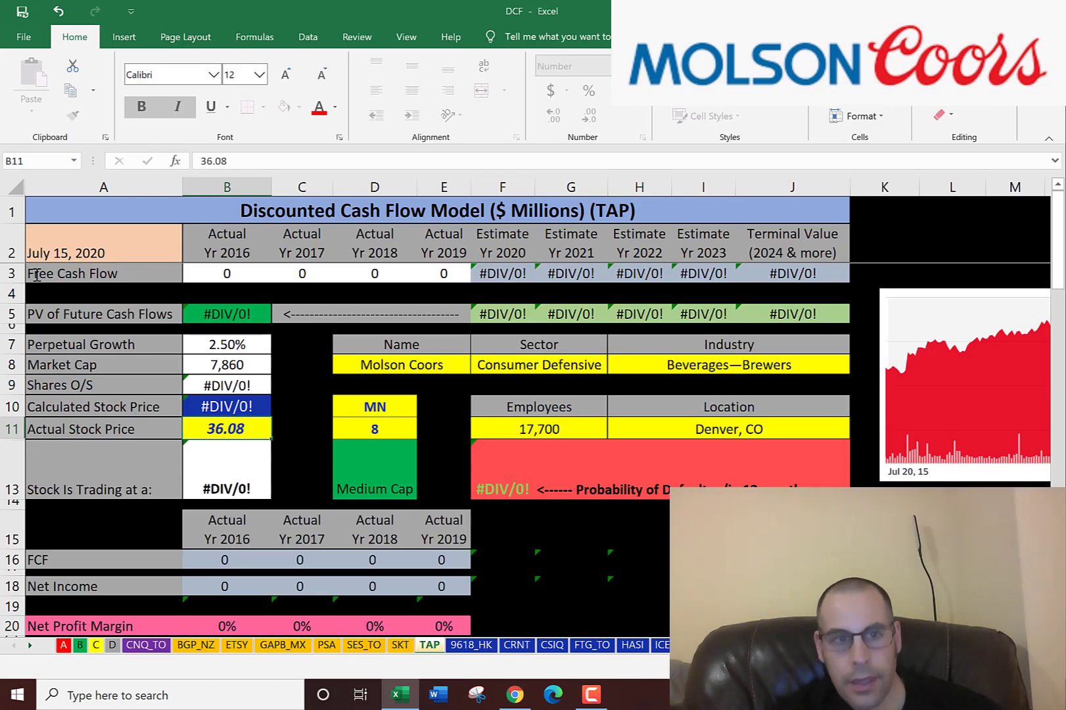
- Select J16 for the 2019 FCF input, and copy the 2019 to 2016 Free Cash Flow figures from Yahoo Finance's cash flow statement
key("Down")
key("Down")
key("Down")
key("Down")
key("Down")
key("Down")
key("Down")
key("Down")
key("Down")
key("Down")
key("Down")
key("Down")
key("Down")
key("Down")
key("Down")
key("Down")
key("Down")
key("Down")
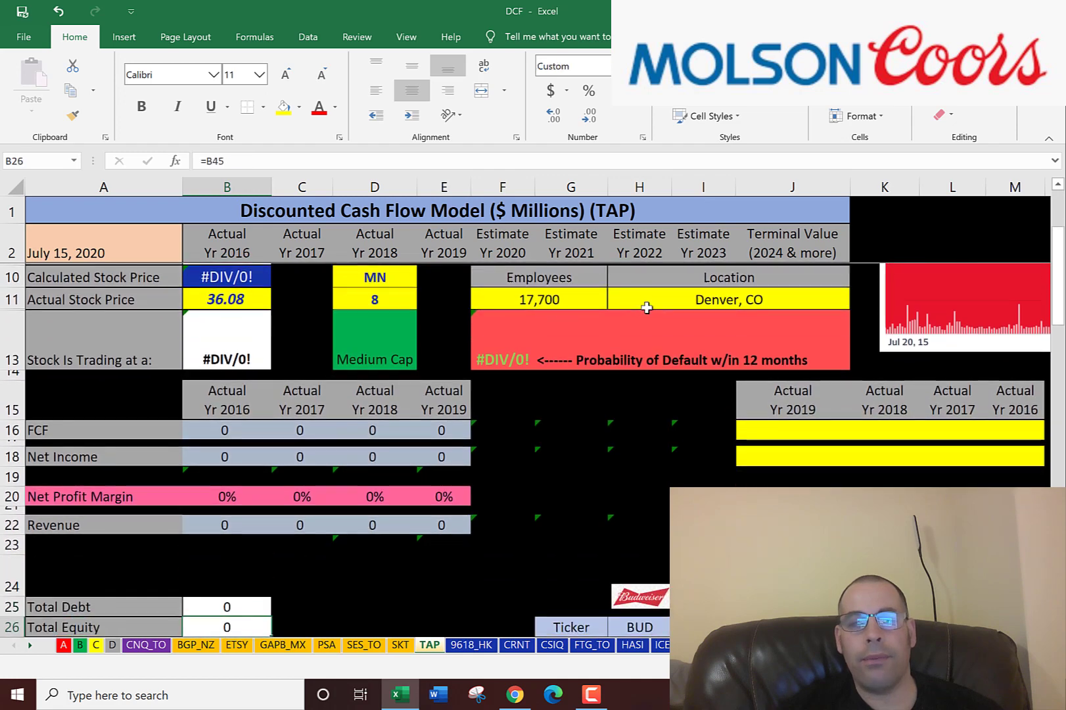
left_click(771, 325)
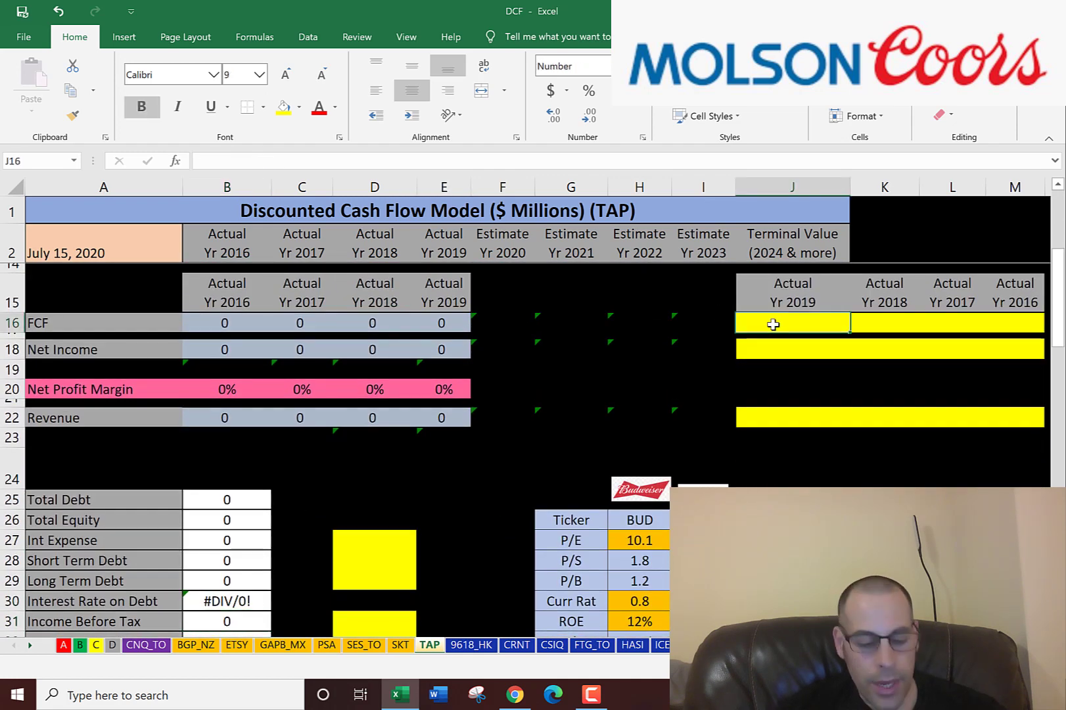
key("alt+Tab")
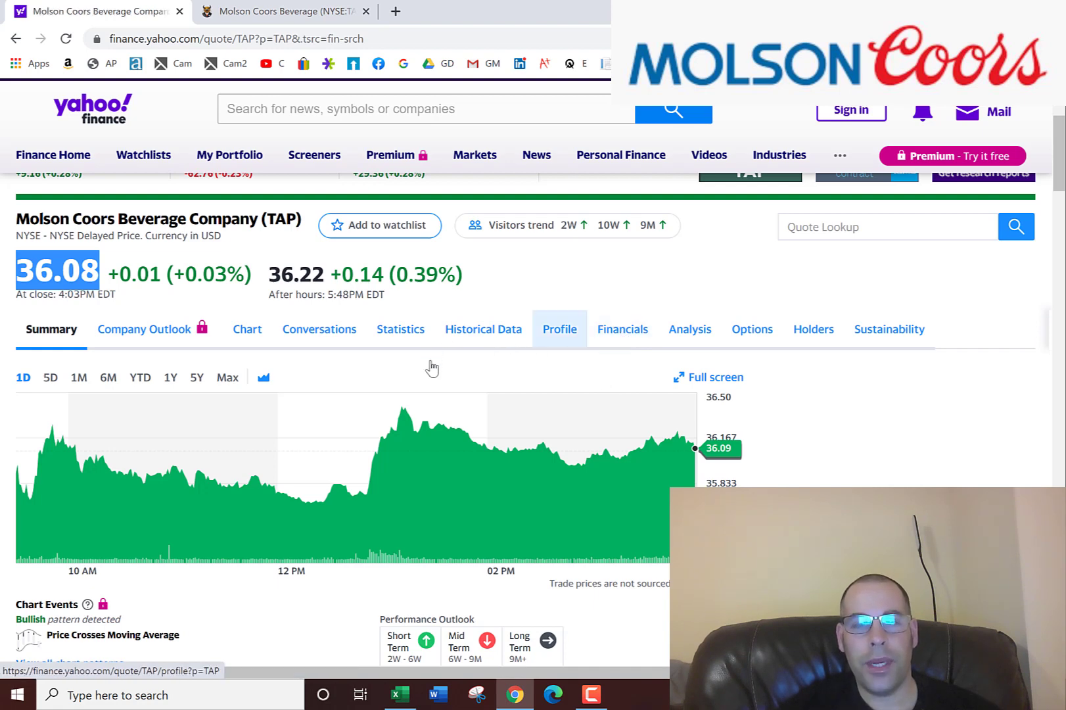
left_click(623, 329)
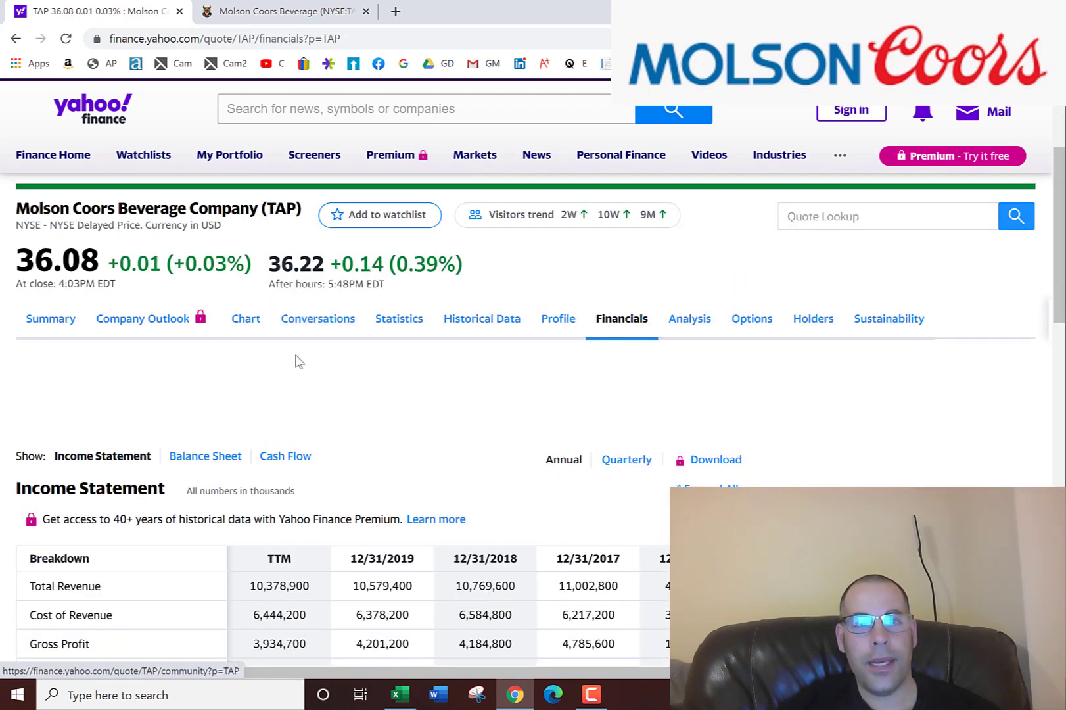
left_click(294, 455)
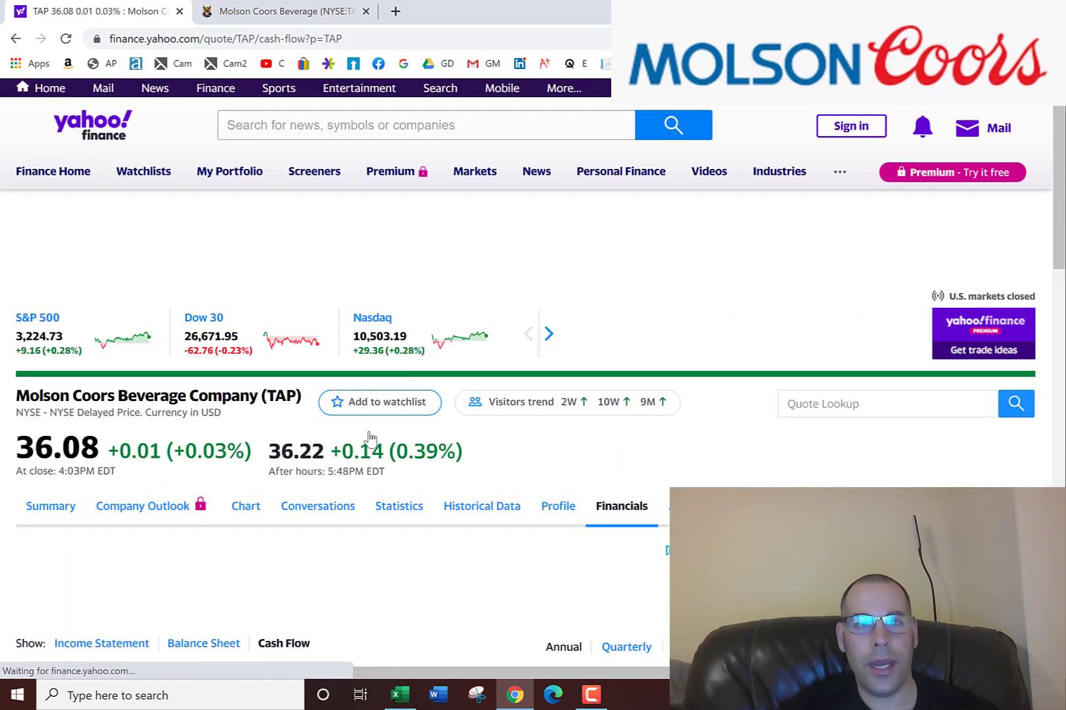
scroll(358, 417, "down", 5)
scroll(350, 357, "down", 1)
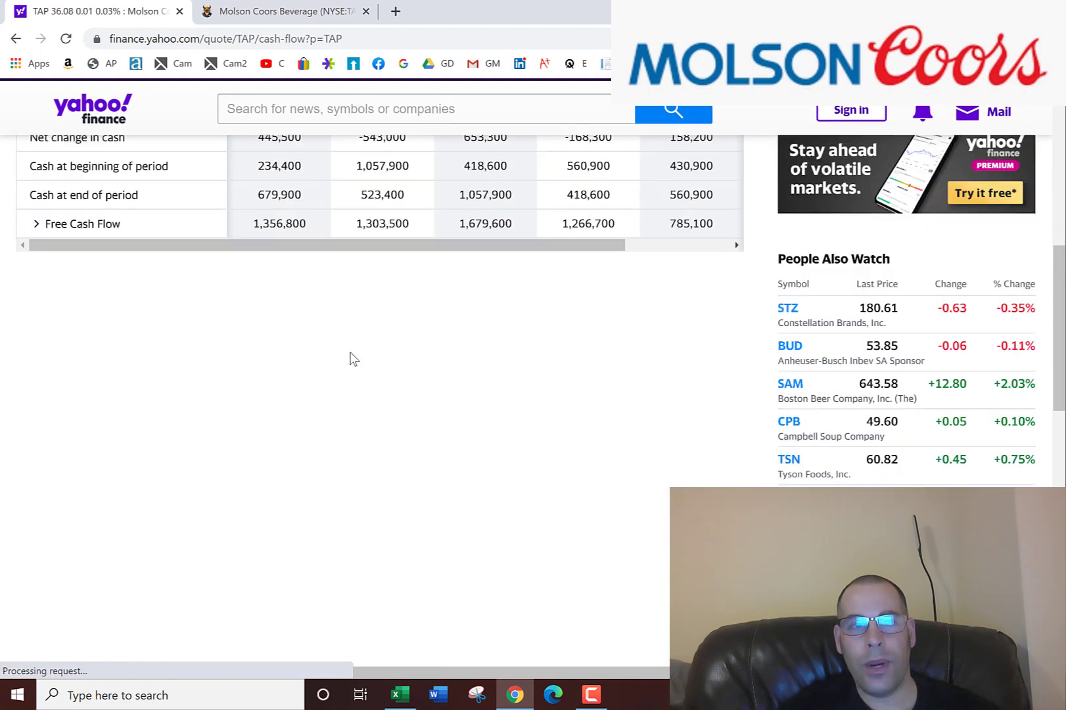
scroll(551, 225, "up", 2)
left_click_drag(316, 316, 673, 245)
left_click_drag(355, 316, 698, 315)
right_click(687, 310)
left_click(711, 316)
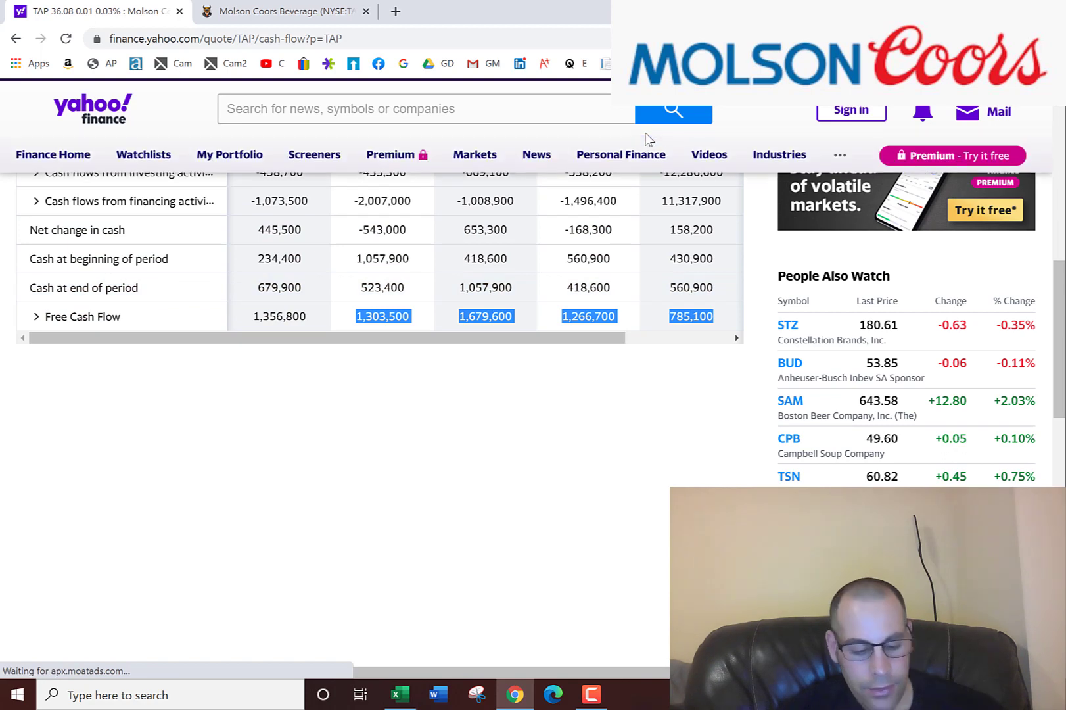
- In the DCF workbook, use Paste Special to put 1,303,500, 1,679,600, 1,266,700 and 785,100 into the FCF row from J16
key("alt+Tab")
key("shift+F10")
key("s")
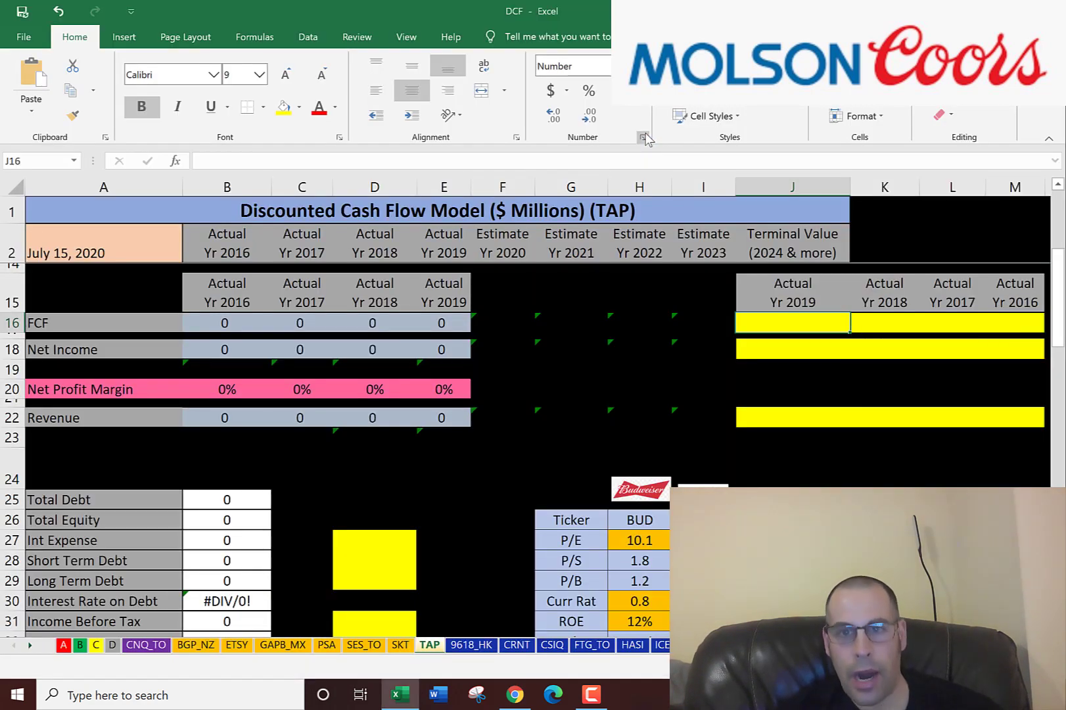
key("Return")
key("Down")
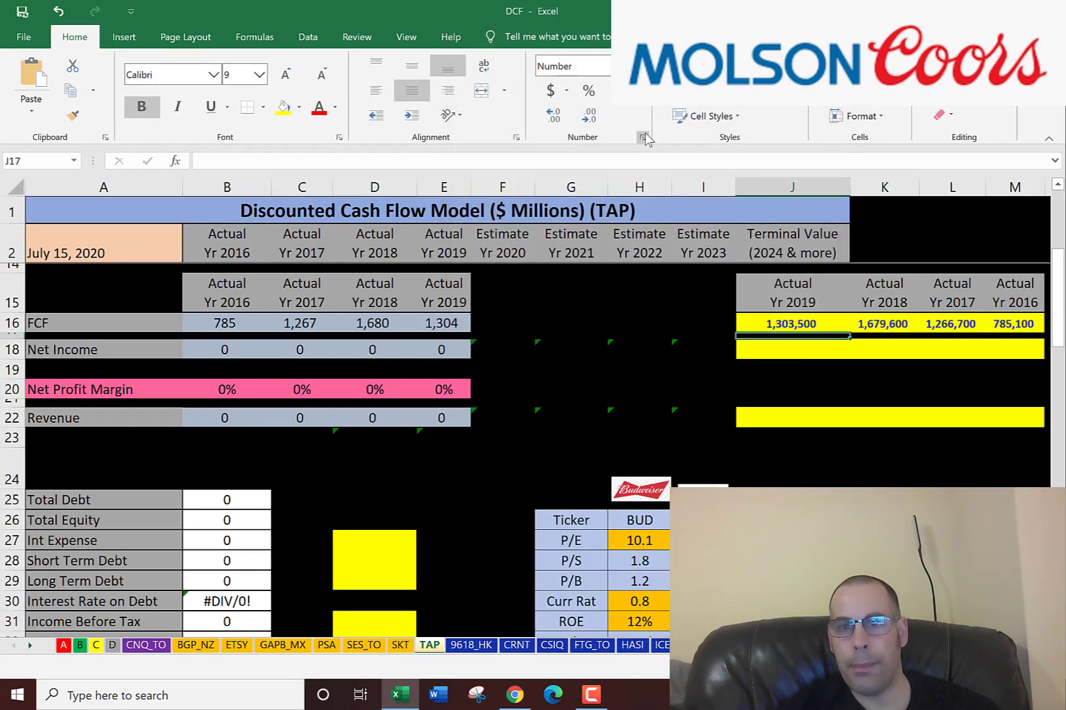
- Open TAP's income statement on Yahoo Finance and copy the 2019 to 2016 Net Income figures
key("alt+Tab")
scroll(183, 248, "up", 2)
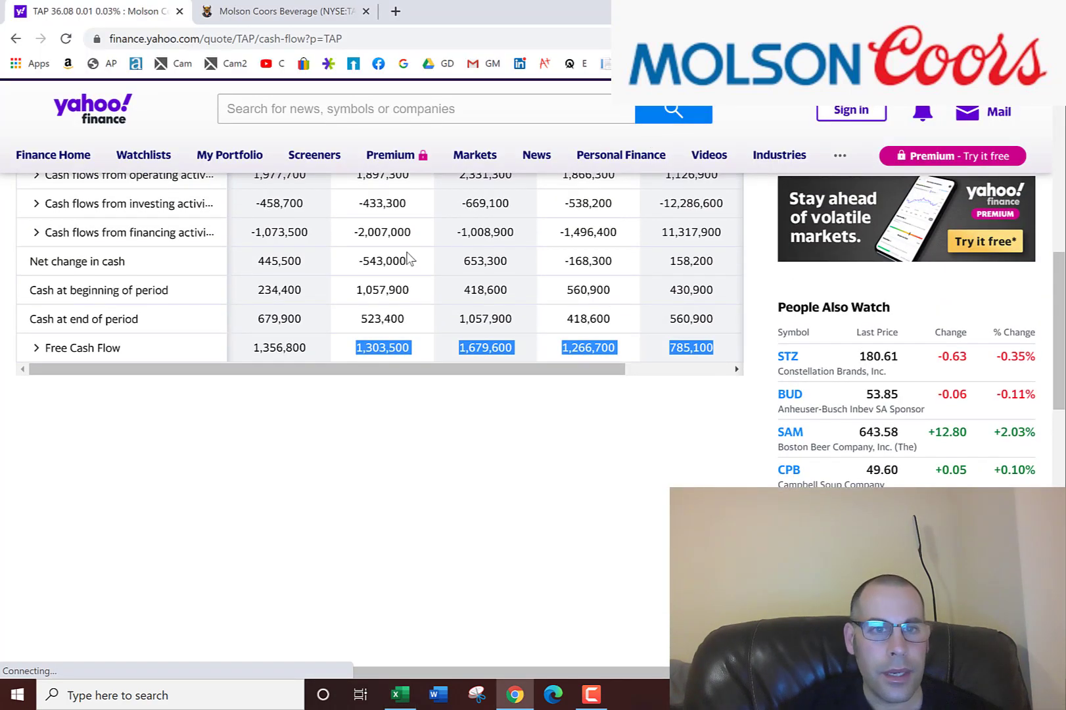
scroll(183, 248, "up", 1)
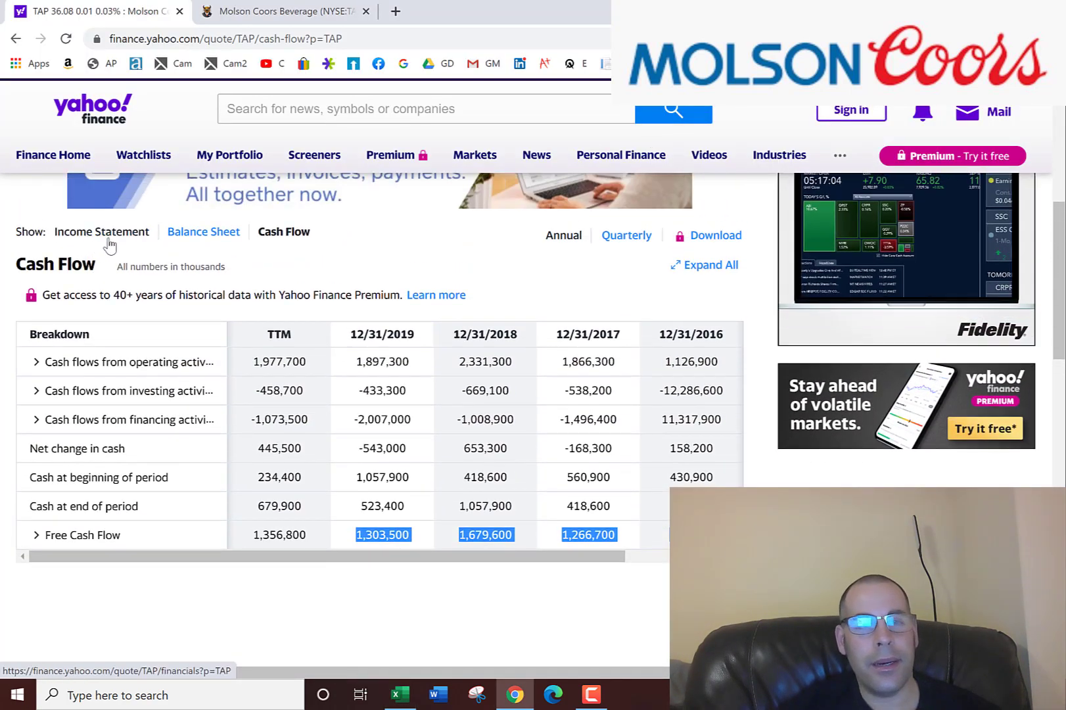
left_click(103, 232)
scroll(283, 358, "down", 5)
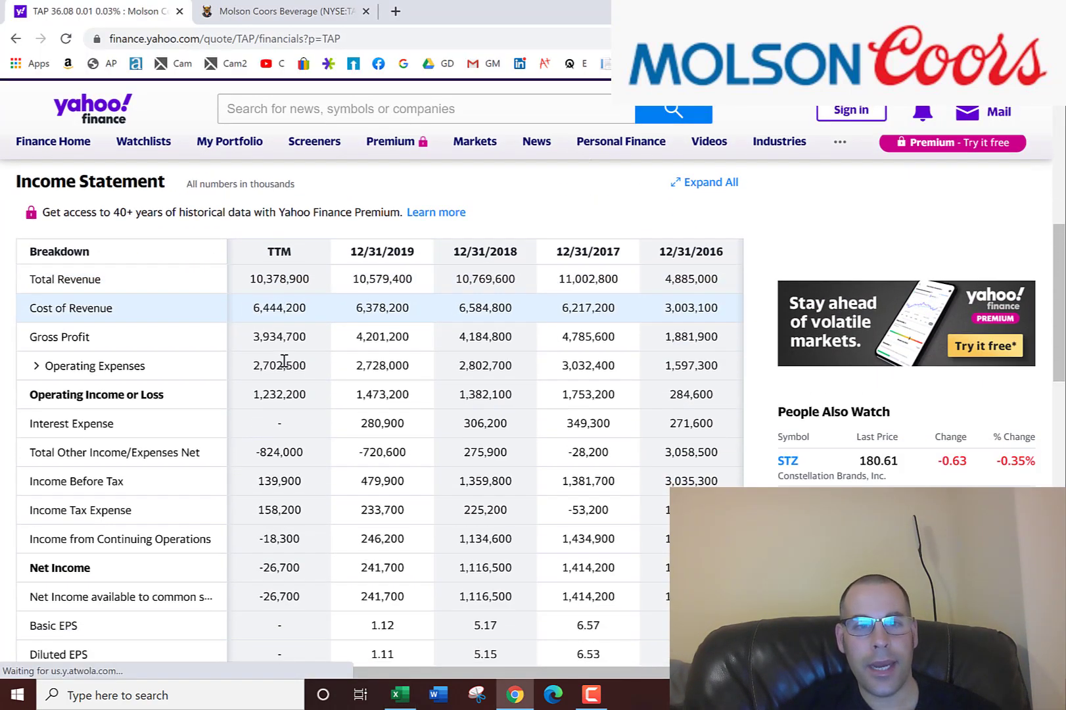
left_click_drag(348, 263, 718, 265)
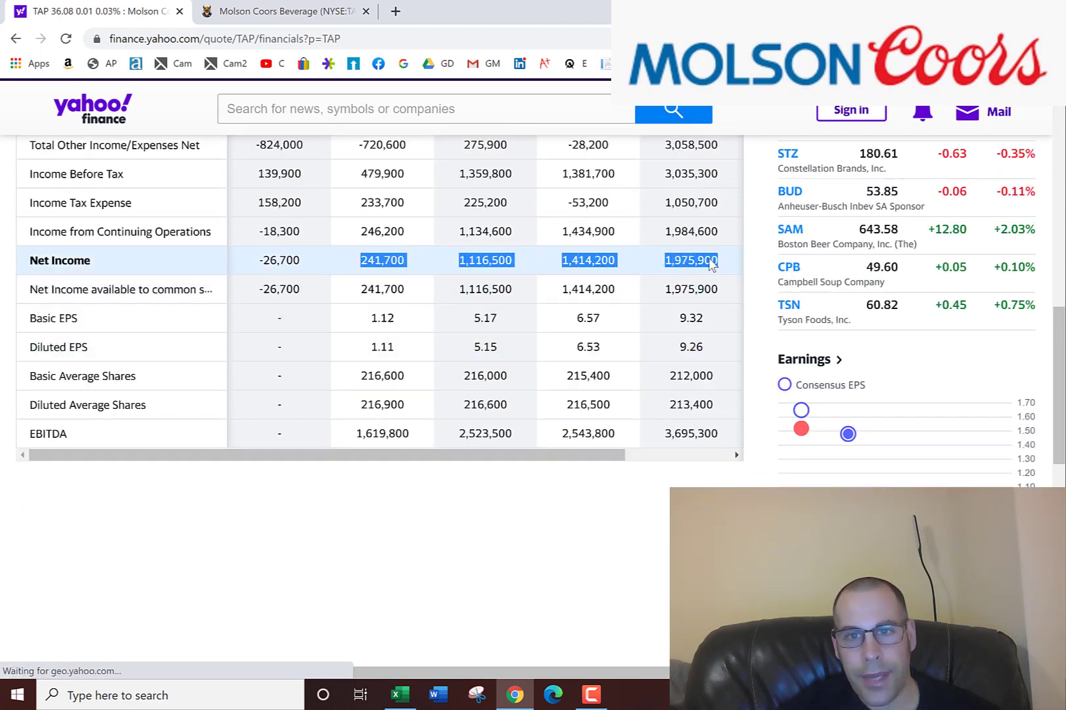
- In the DCF workbook, use Paste Special to put 241,700, 1,116,500, 1,414,200 and 1,975,900 into the Net Income row from J18
key("alt+Tab")
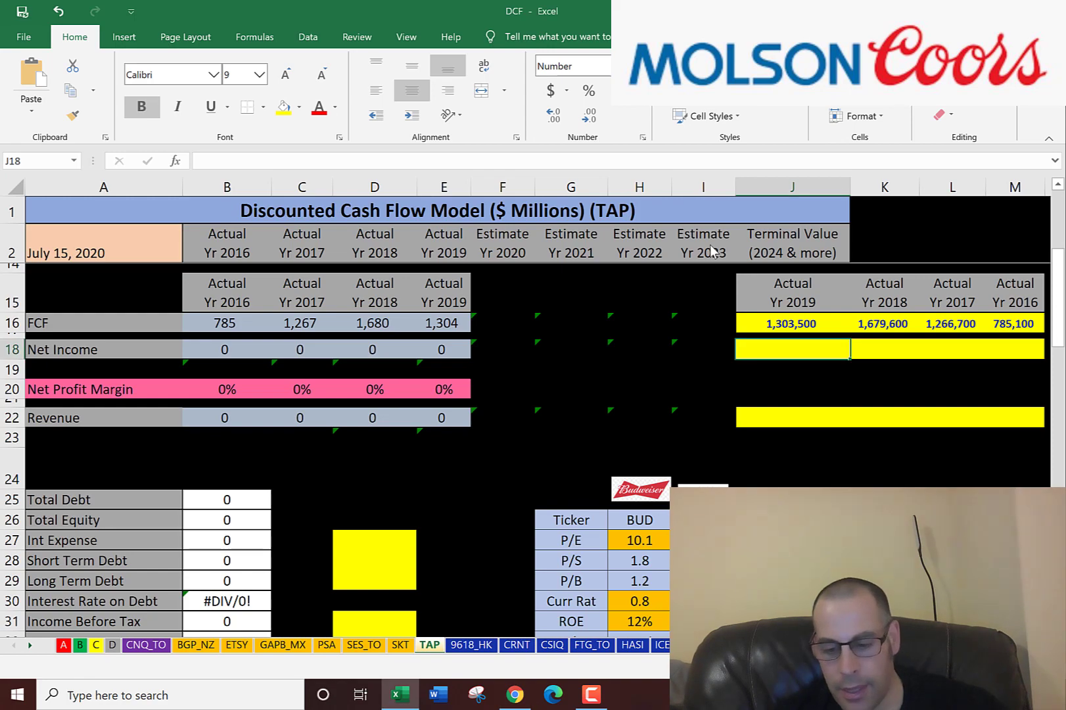
key("shift+F10")
key("s")
key("Down")
key("Return")
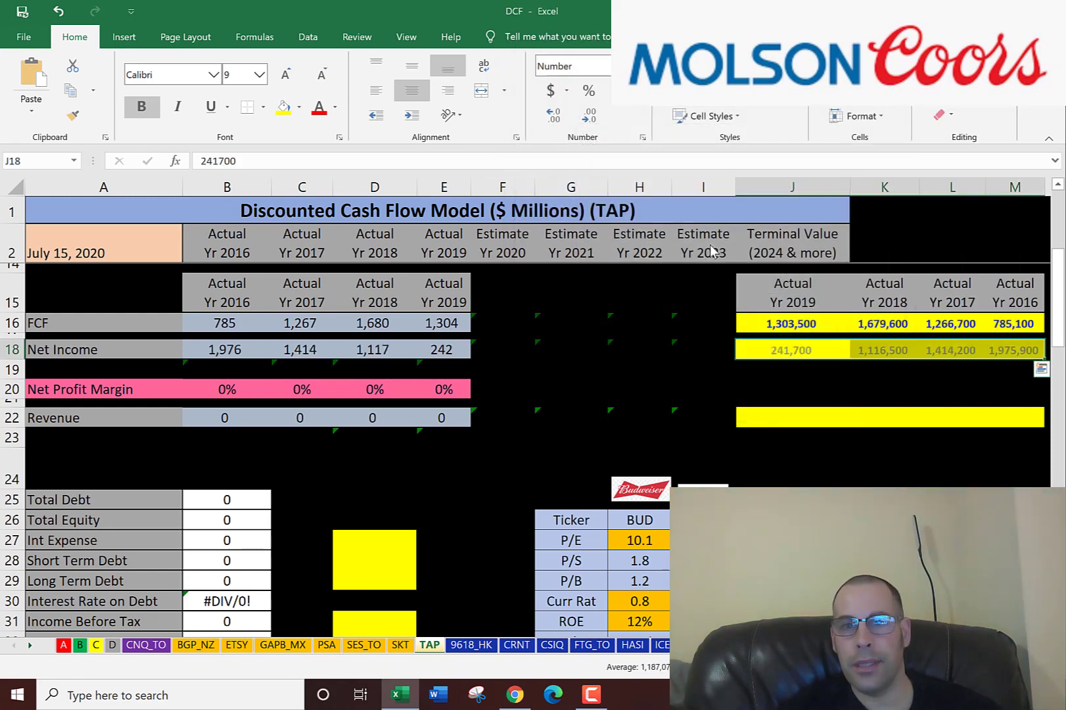
- Select J22 for the 2019 revenue input, and copy the 2019 to 2016 Total Revenue figures from Yahoo Finance's income statement
key("Down")
key("Down")
key("Down")
key("Down")
key("alt+Tab")
scroll(710, 245, "up", 5)
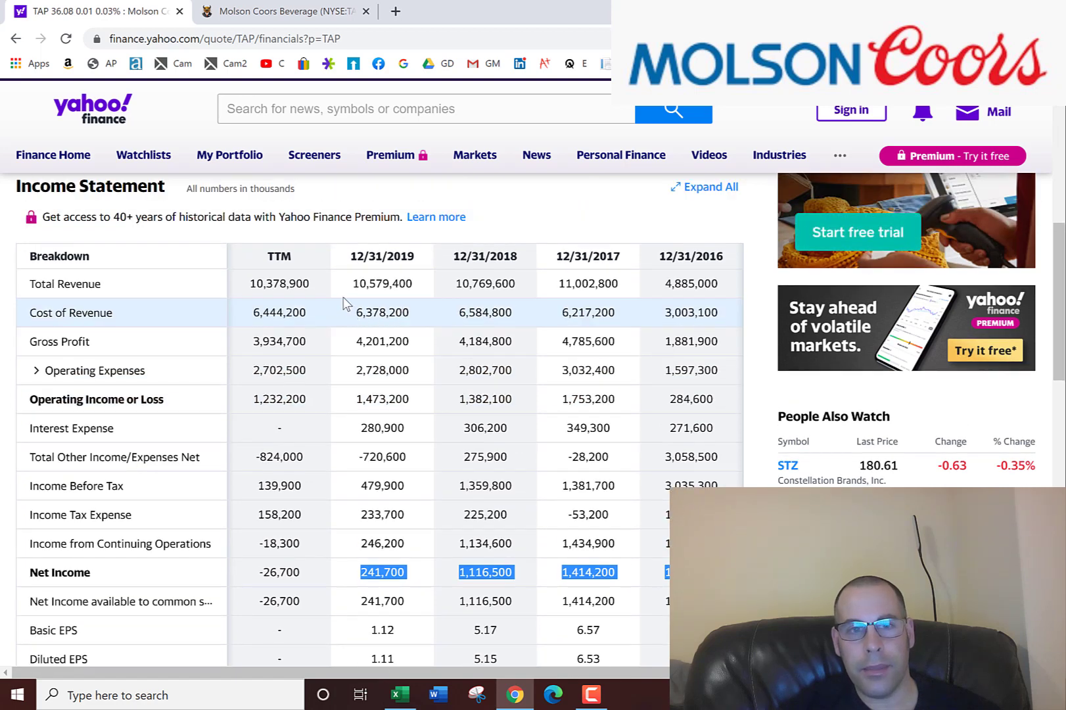
left_click_drag(353, 284, 716, 286)
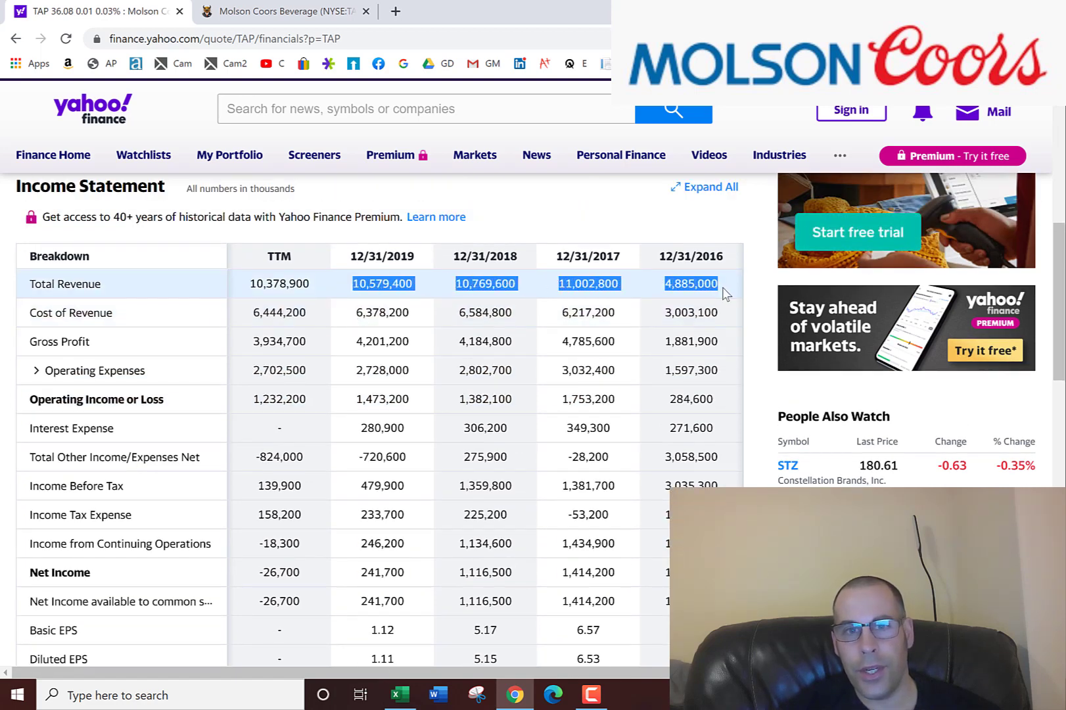
right_click(702, 285)
left_click(715, 297)
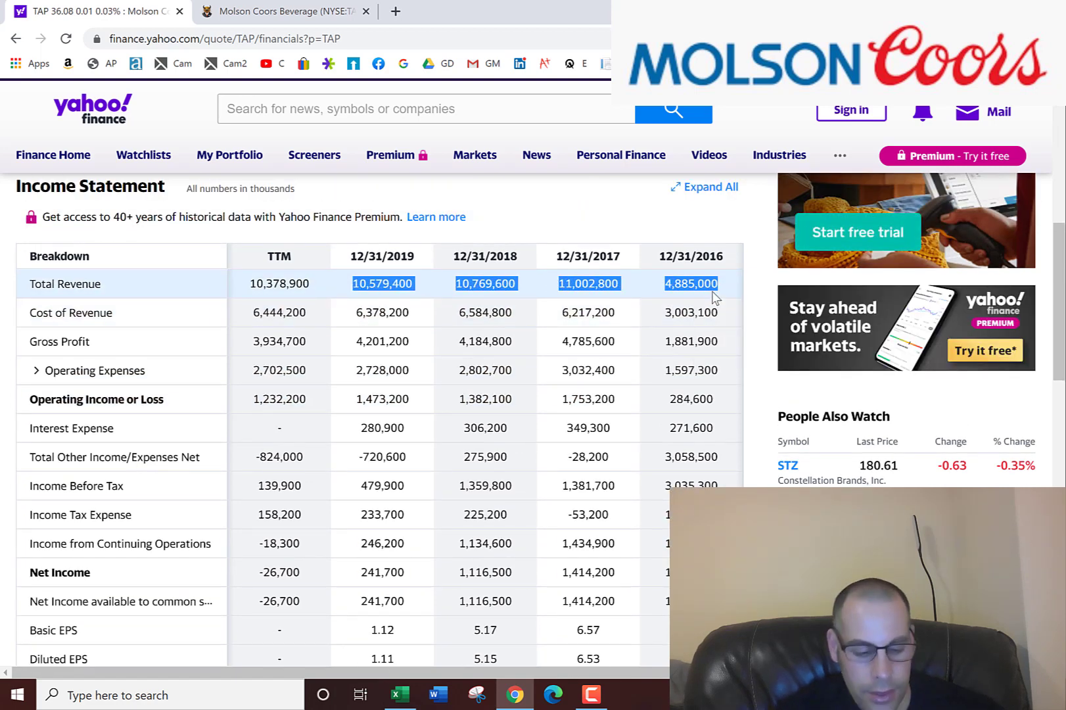
- In the DCF workbook, use Paste Special to put 10,579,400, 10,769,600, 11,002,800 and 4,885,000 into the Revenue row from J22
key("alt+Tab")
key("shift+F10")
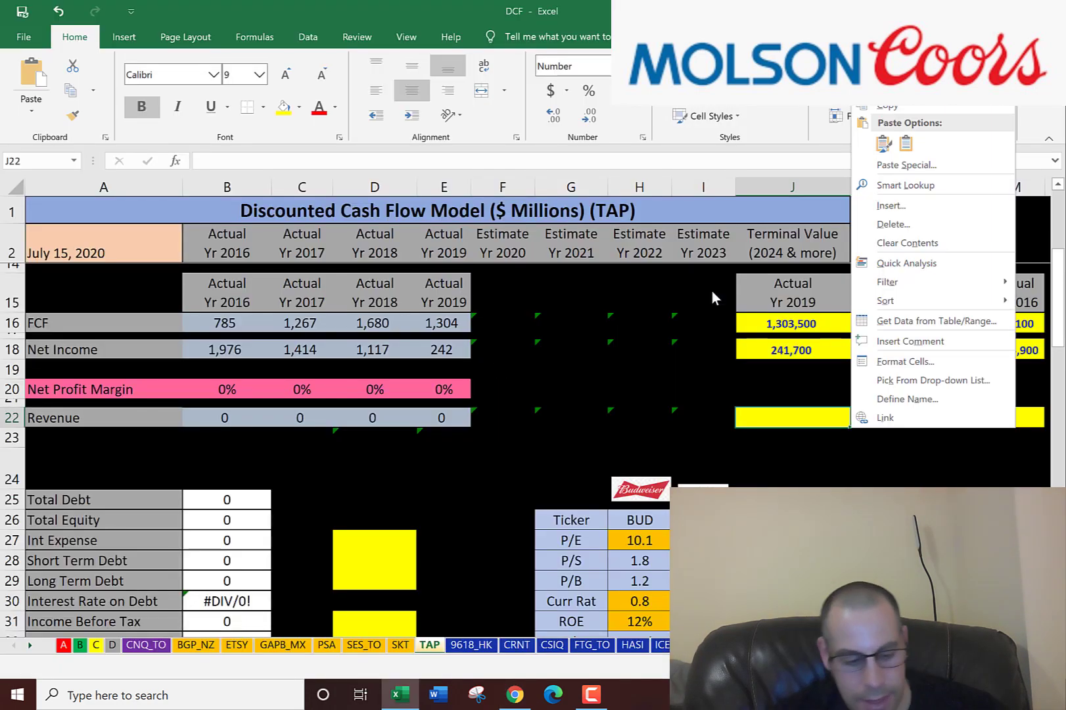
key("s")
key("Down")
key("Down")
key("Return")
- Examine the actual revenue figures in row 22, moving from 2016 through 2018
key("Left")
key("Left")
key("Left")
key("Left")
key("Left")
key("Left")
key("Left")
key("Left")
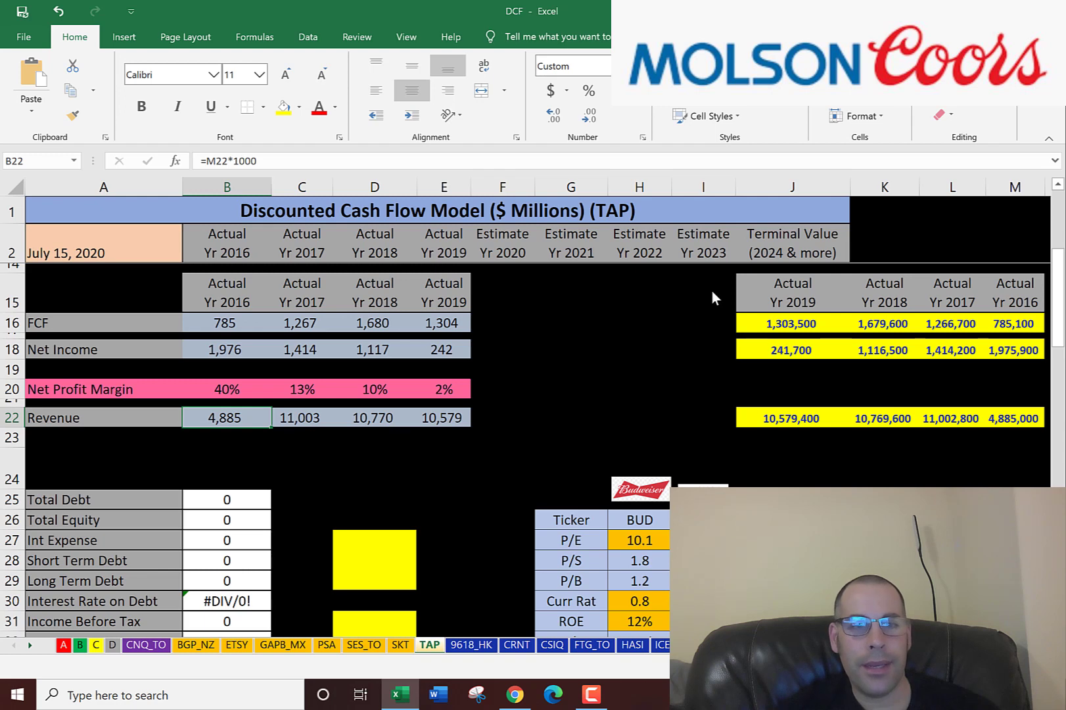
key("Right")
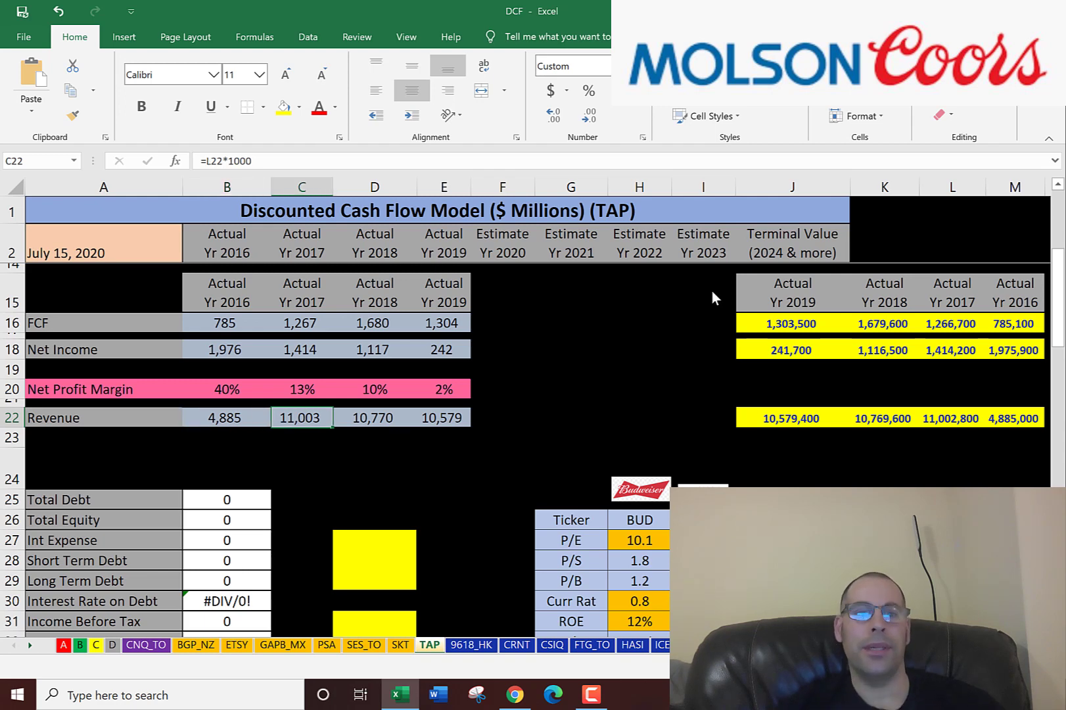
key("Right")
- Compare the net profit margins across 2016 to 2019 in row 20, ending at the row above for 2016
key("Up")
key("Up")
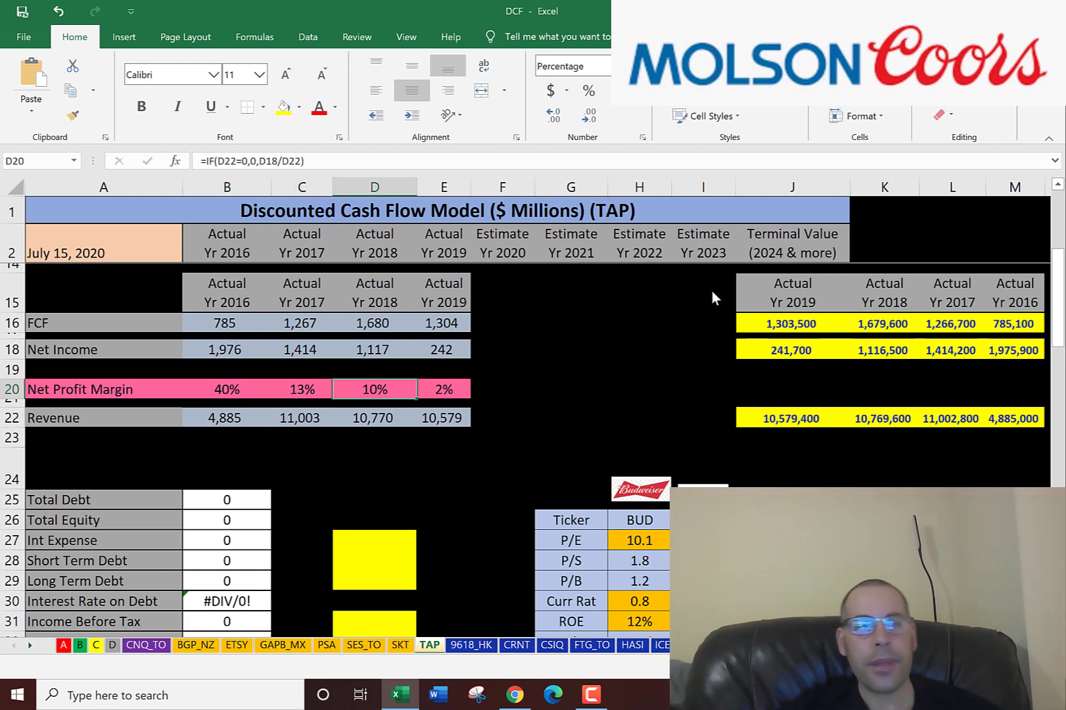
key("Left")
key("Left")
key("Left")
key("Right")
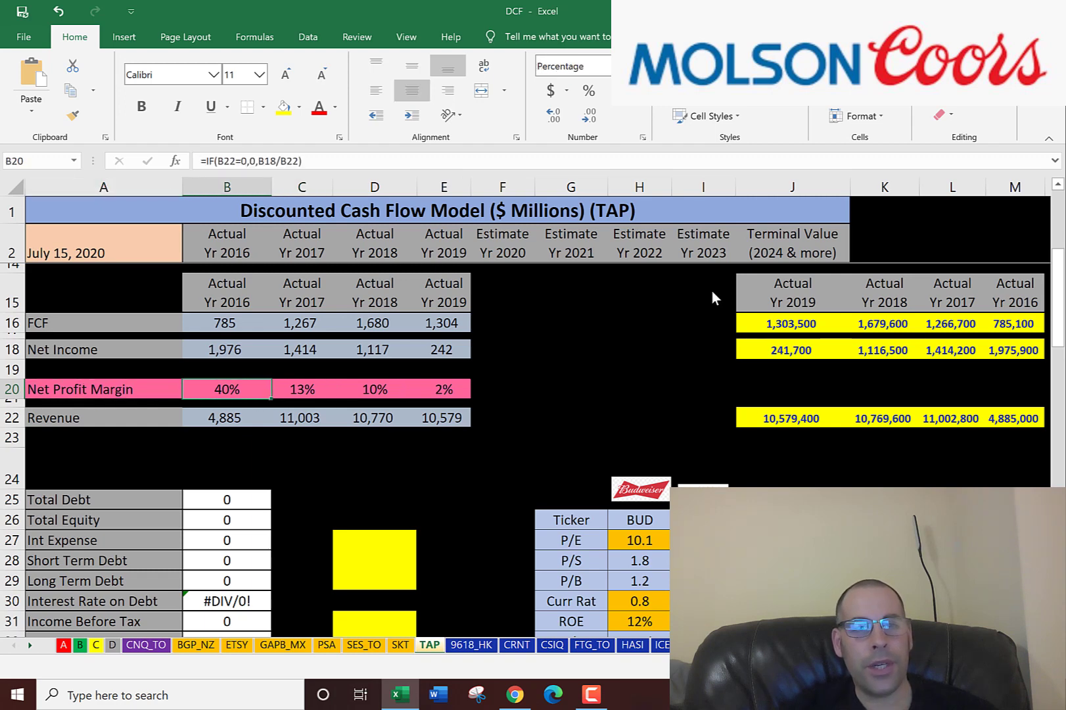
key("Right")
key("Right")
key("Right")
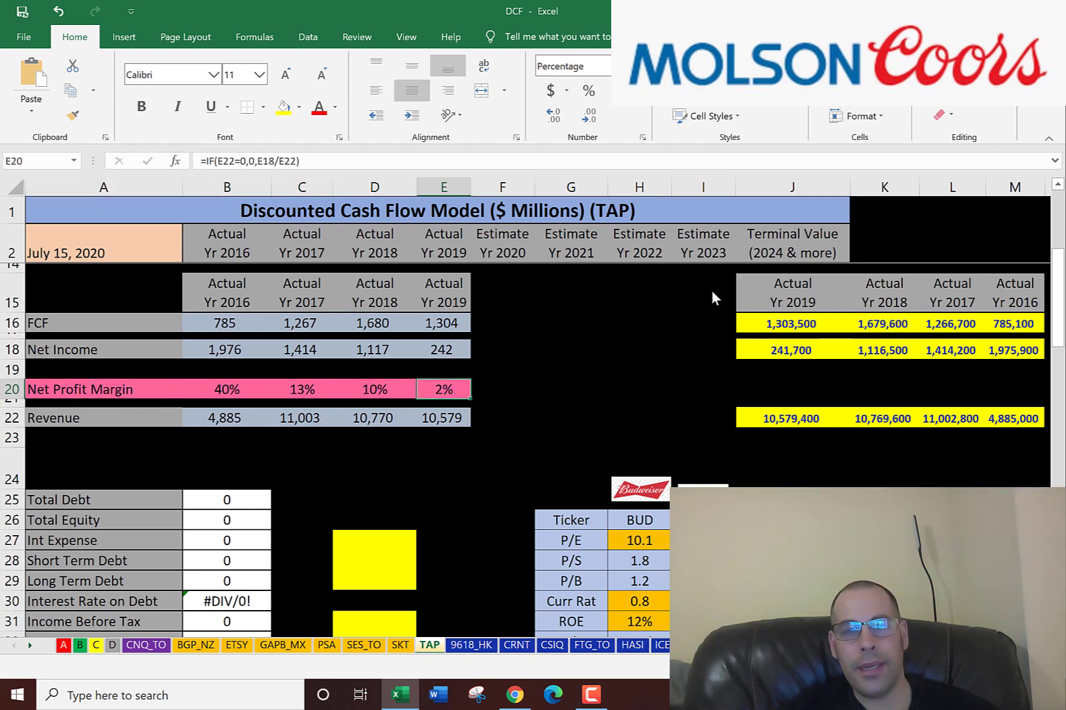
key("Left")
key("Left")
key("Left")
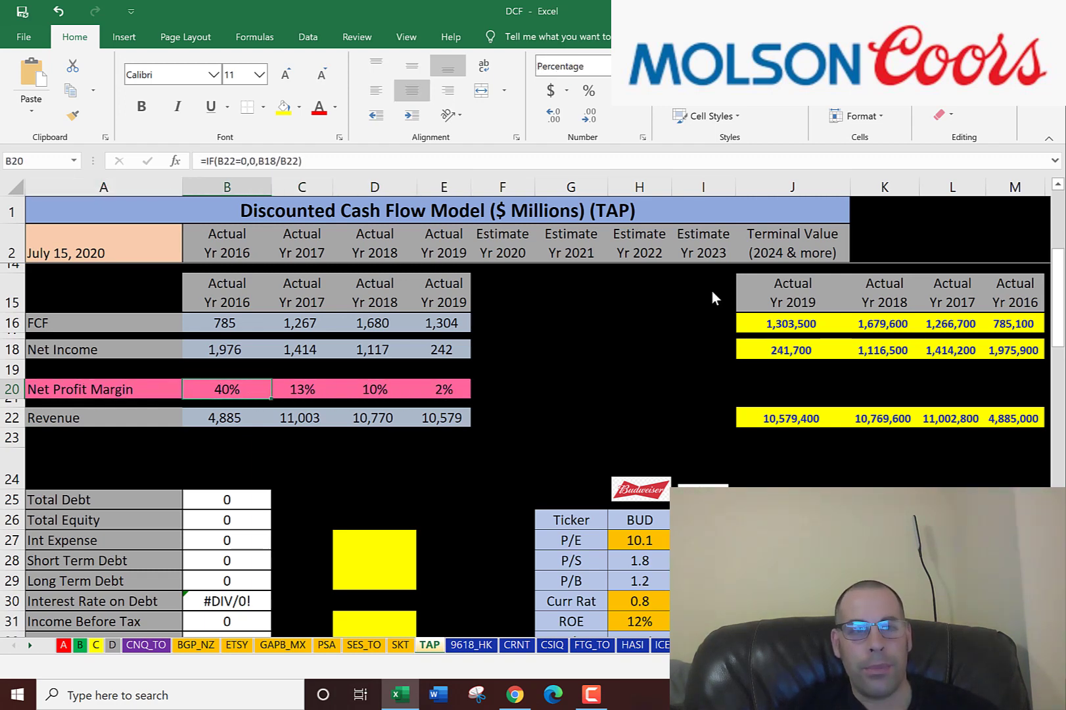
key("Up")
key("Up")
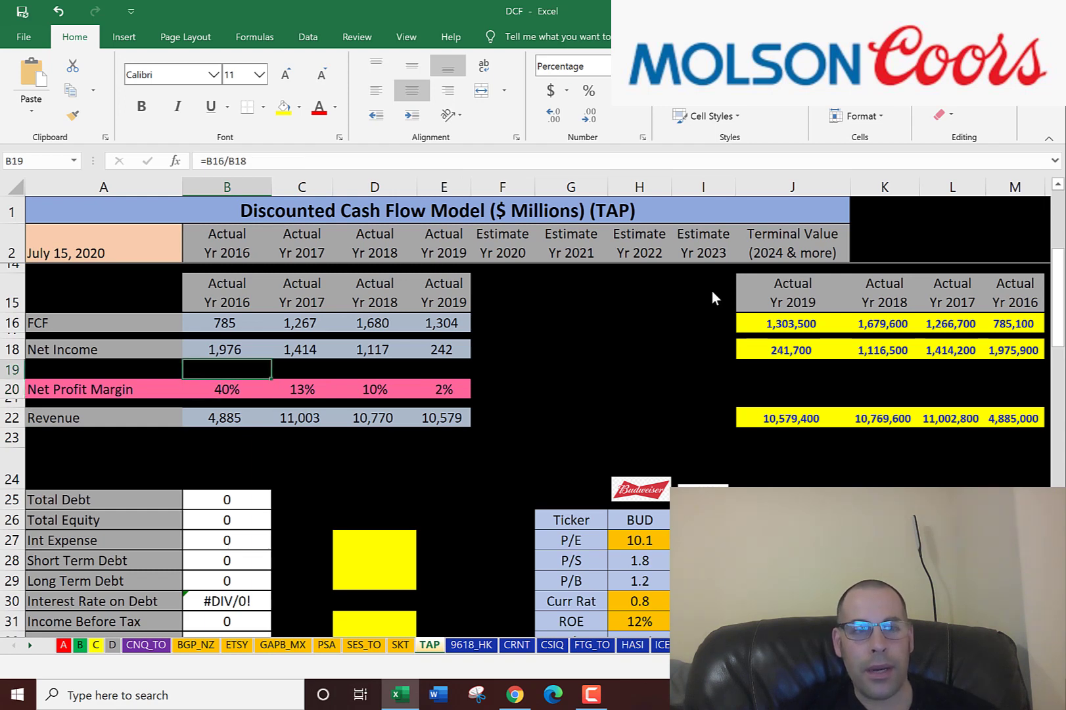
- Examine the 2016 revenue and the net profit margins from 2016 to 2019, ending at the 2019 net income cell
key("Down")
key("Down")
key("Down")
key("Down")
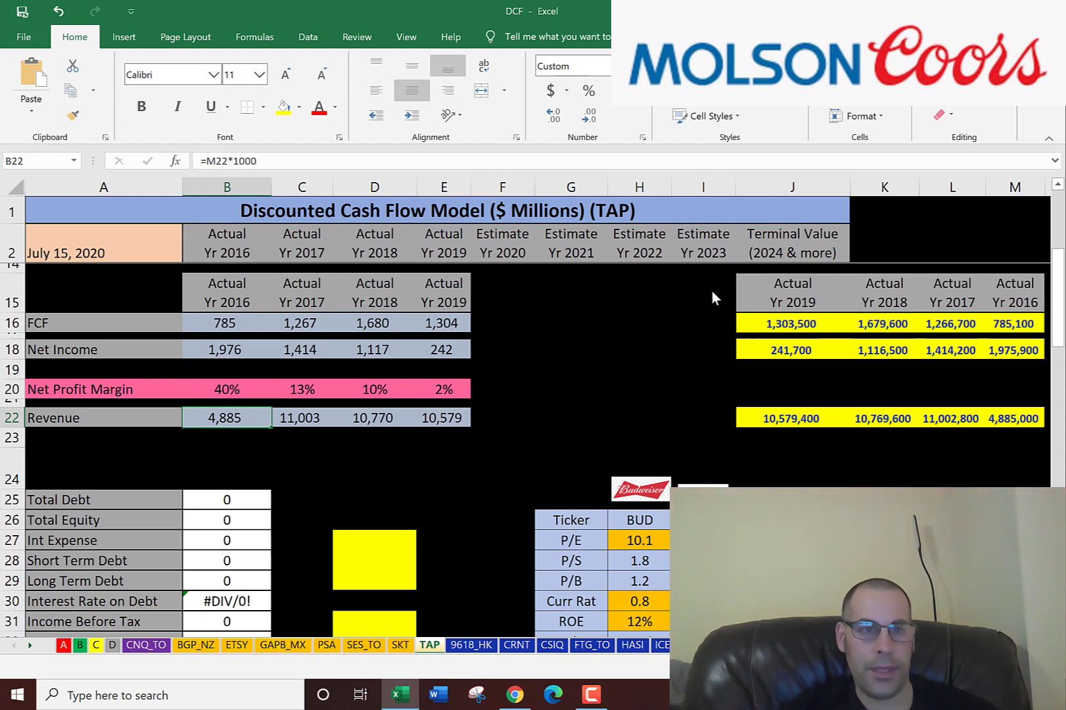
key("Up")
key("Up")
key("Right")
key("Left")
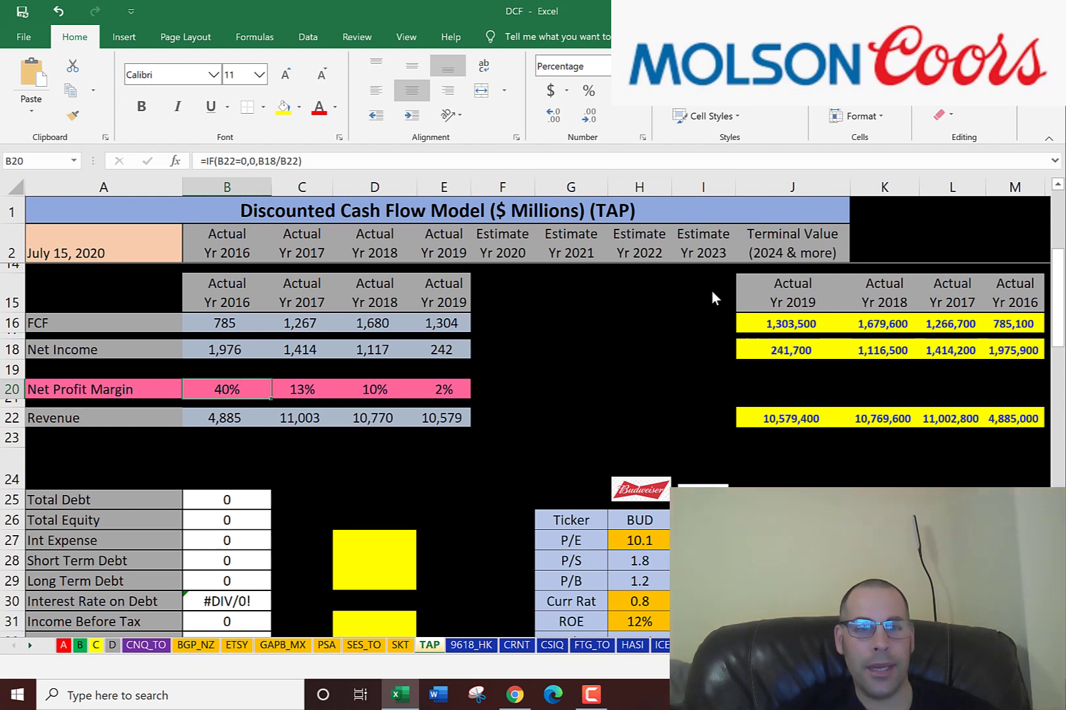
key("Right")
key("Right")
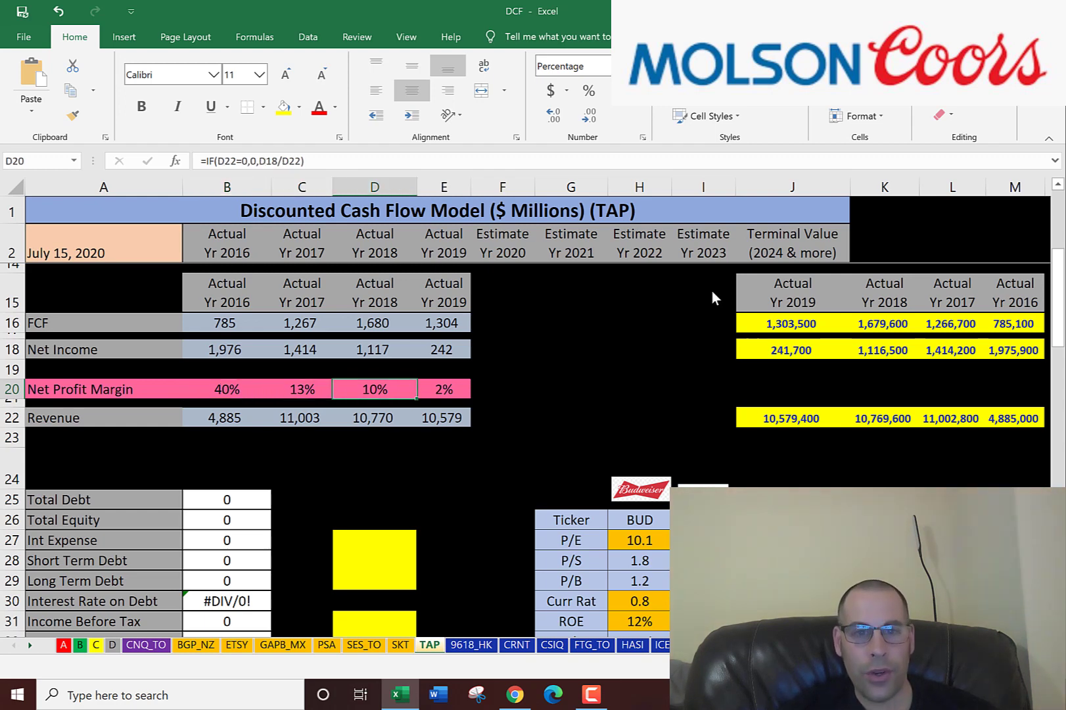
key("Right")
key("Up")
key("Up")
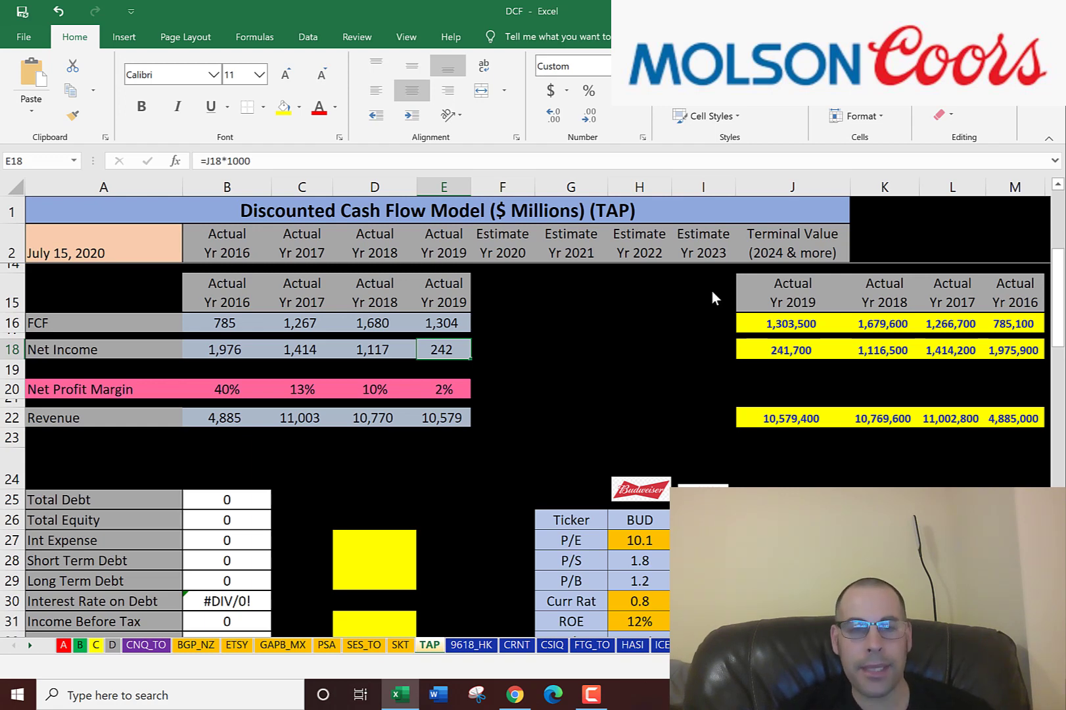
- Copy the 2019 interest expense of 280,900 from Yahoo Finance's income statement into D27 of the DCF workbook
key("alt+Tab")
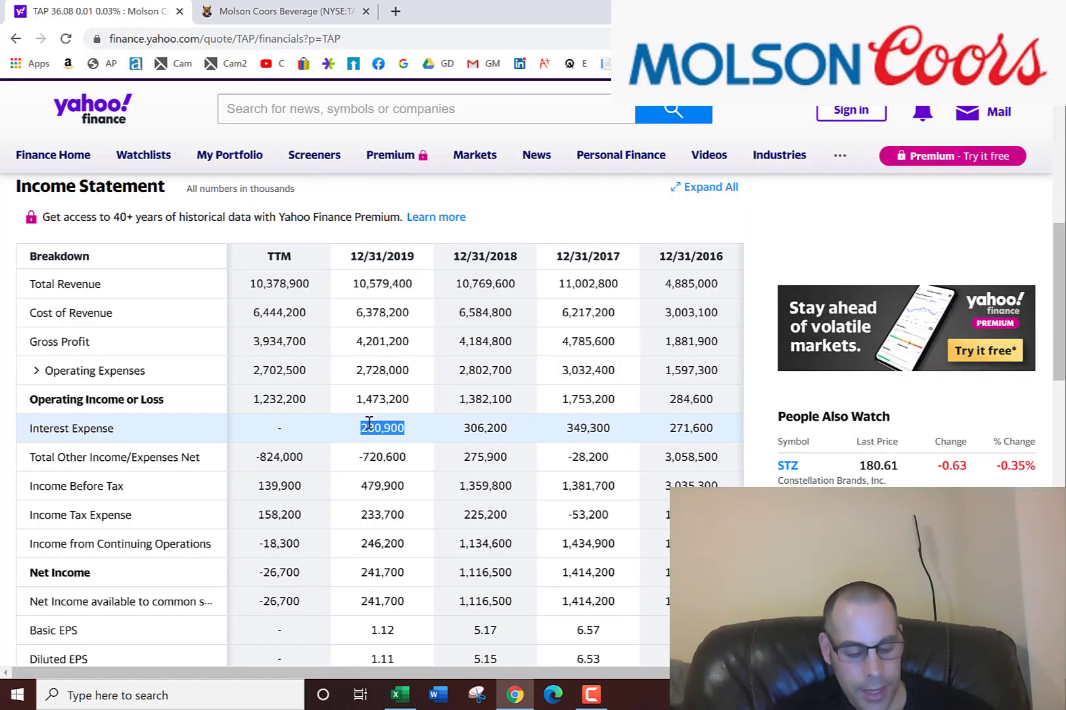
key("alt+Tab")
type("280,900")
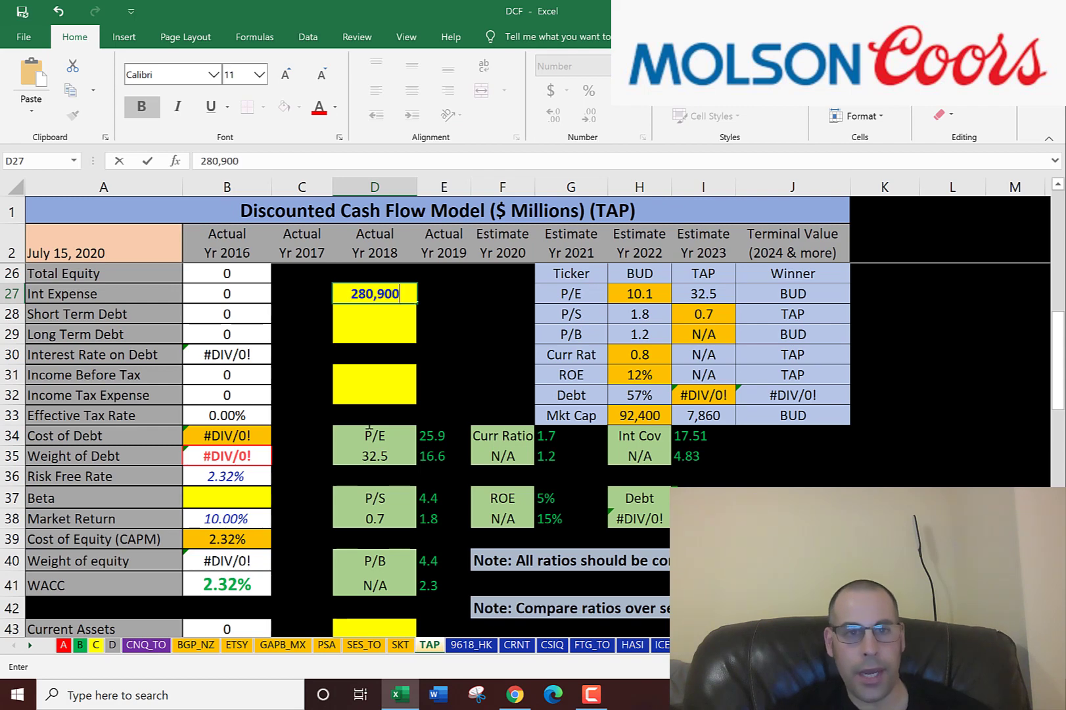
key("Return")
- Open Yahoo Finance's balance sheet and expand liabilities to show both the current and non-current liabilities
key("alt+Tab")
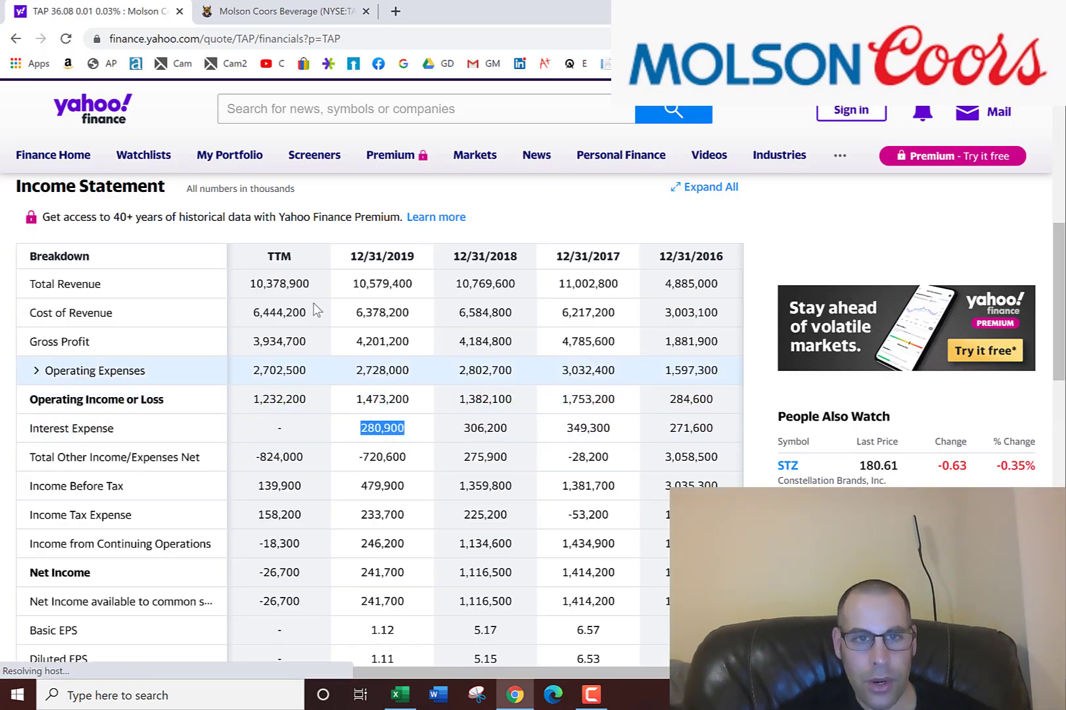
scroll(233, 296, "up", 2)
left_click(223, 309)
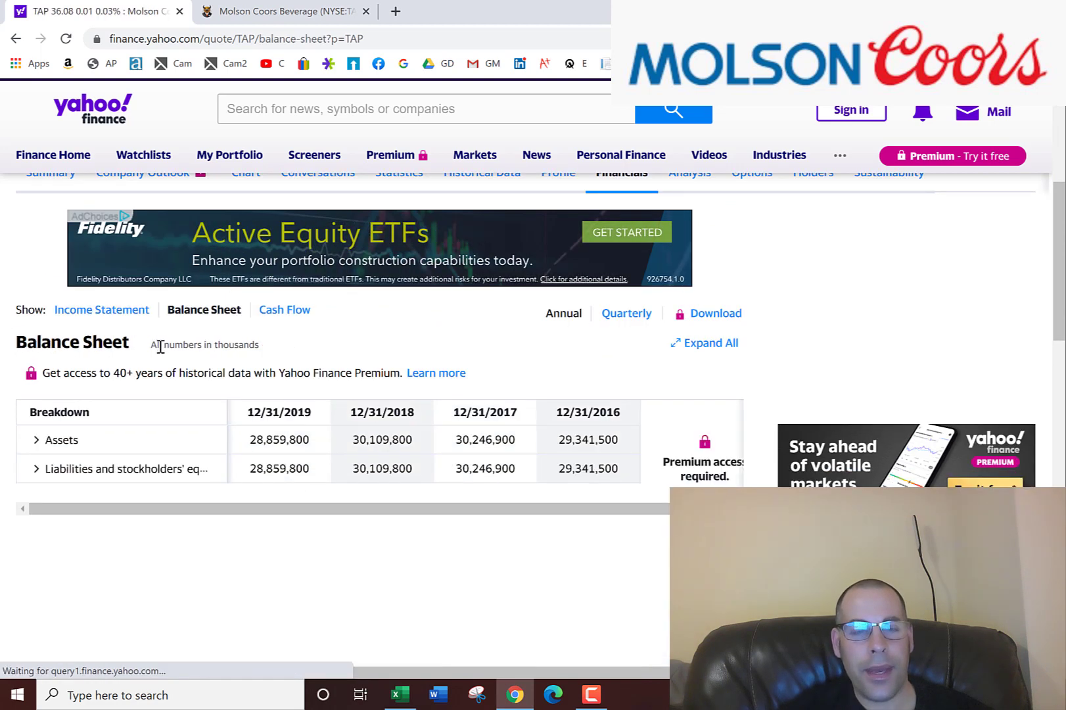
scroll(79, 393, "down", 1)
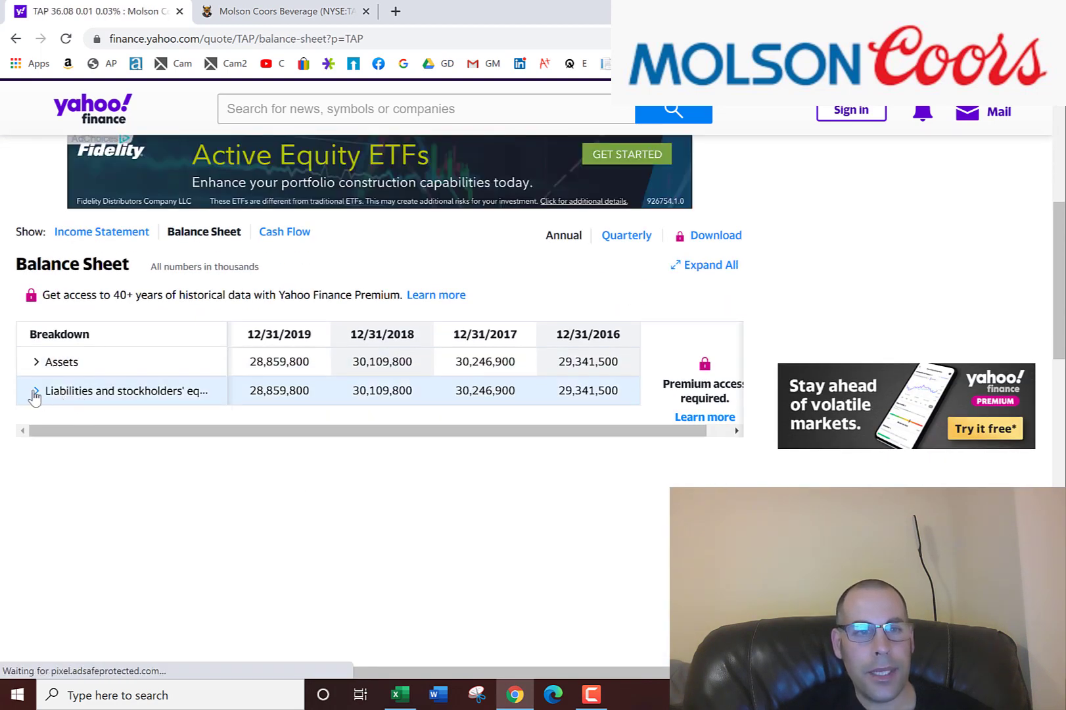
left_click(36, 391)
left_click(49, 419)
left_click(62, 477)
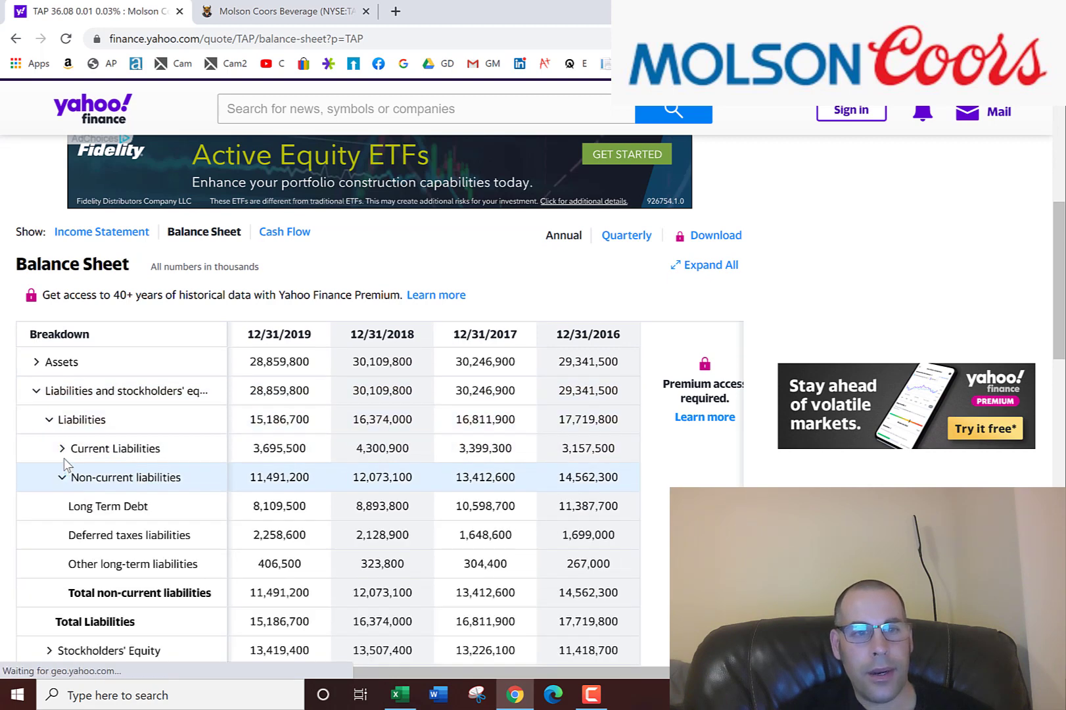
left_click(62, 448)
- Copy the 2019 Current Debt of 928,200 into the short term debt input D28 of the DCF workbook
double_click(280, 478)
key("ctrl+c")
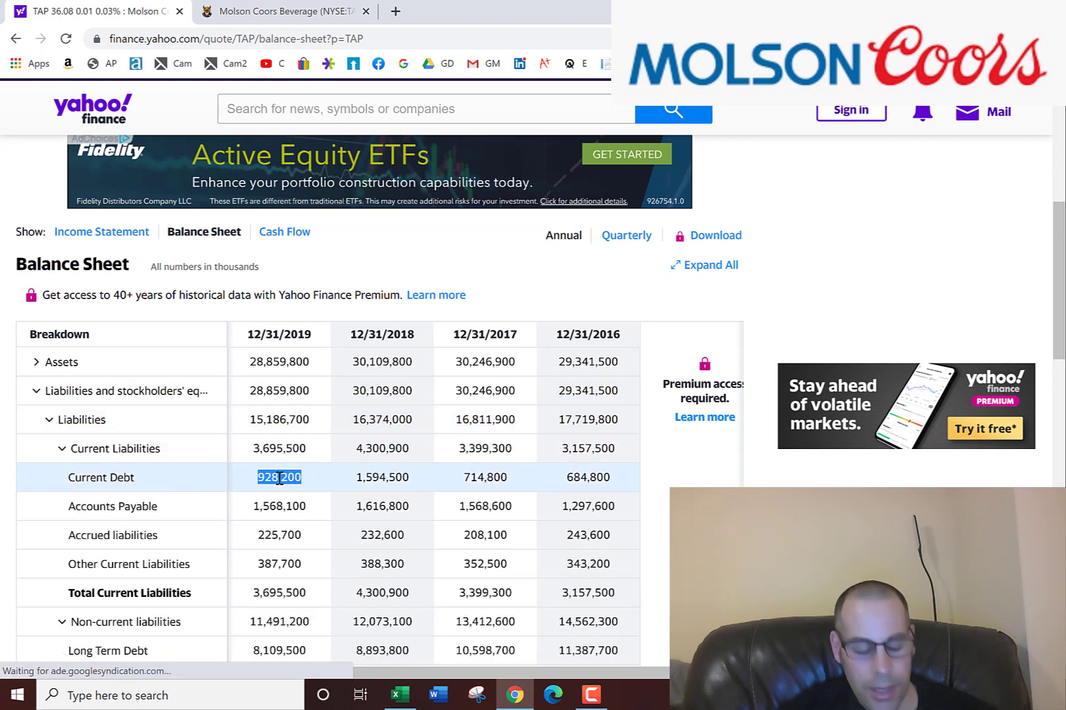
key("alt+Tab")
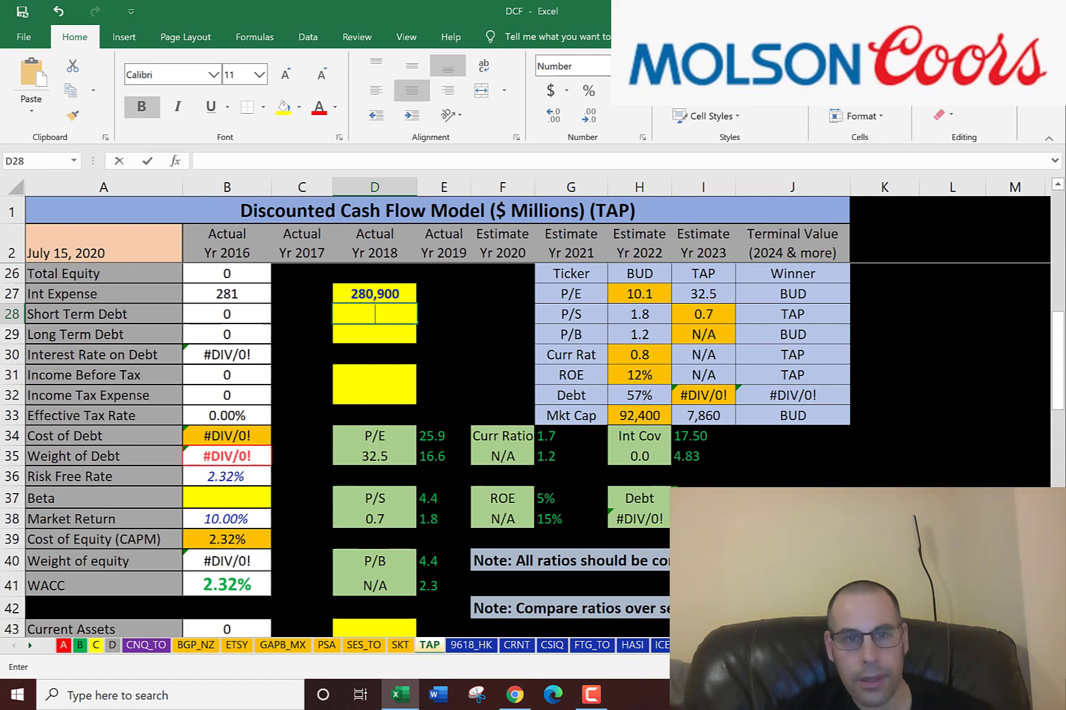
key("ctrl+v")
- Copy the 2019 Long Term Debt of 8,109,500 from Yahoo Finance's balance sheet into D29 of the DCF workbook
key("alt+Tab")
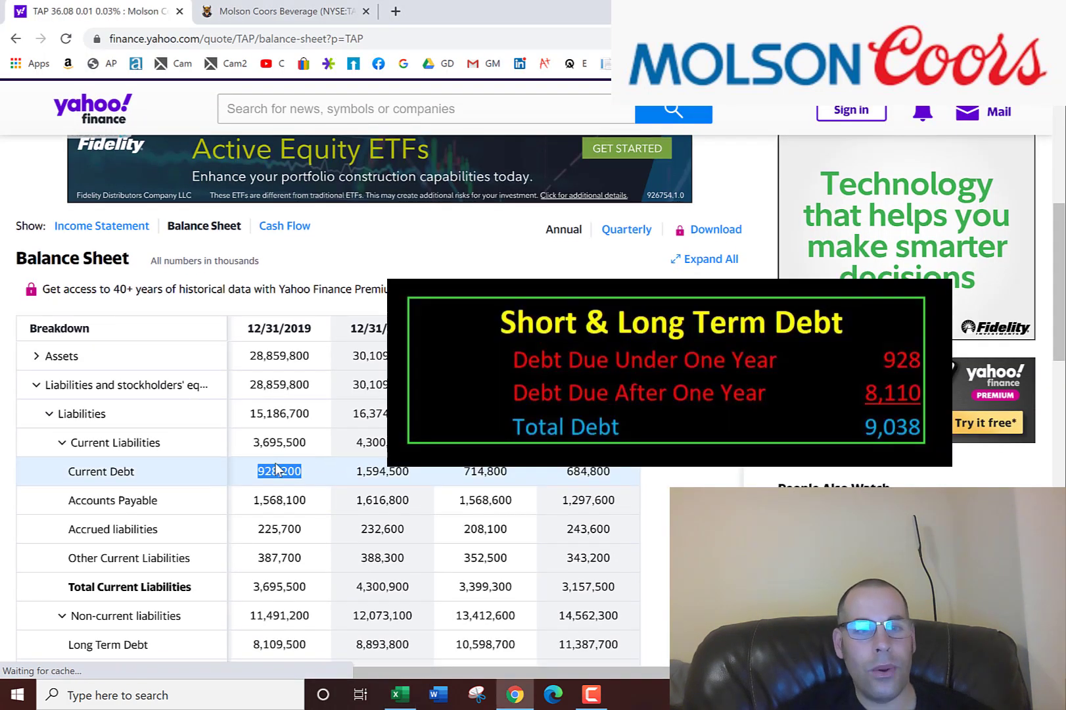
scroll(277, 468, "down", 2)
double_click(286, 493)
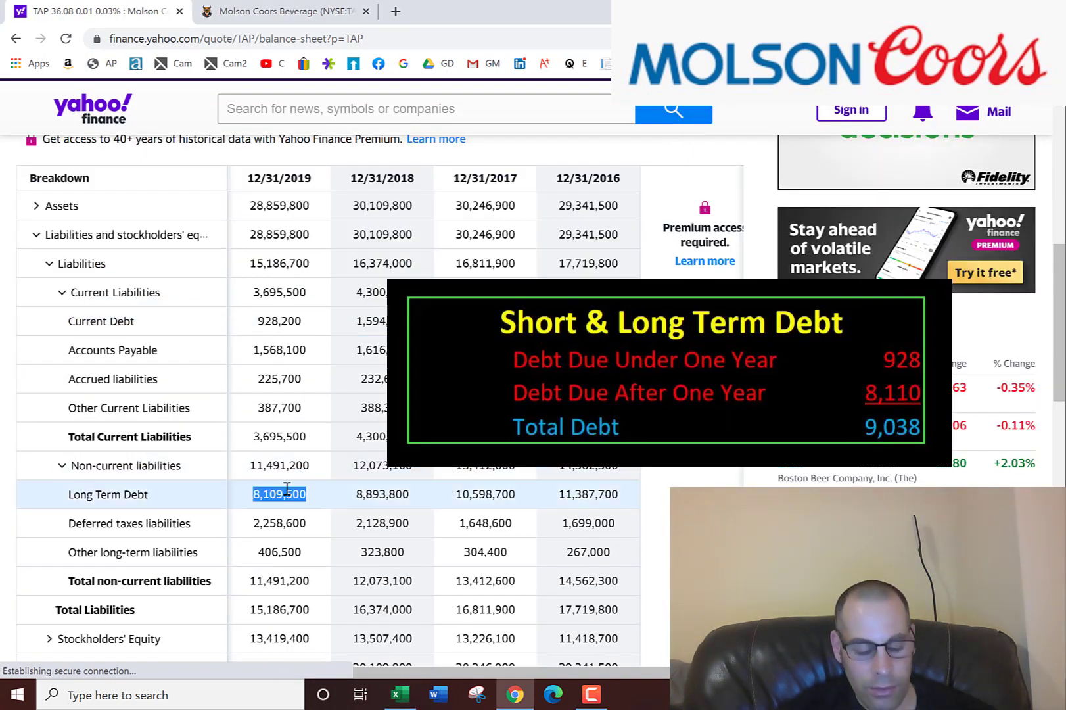
key("alt+Tab")
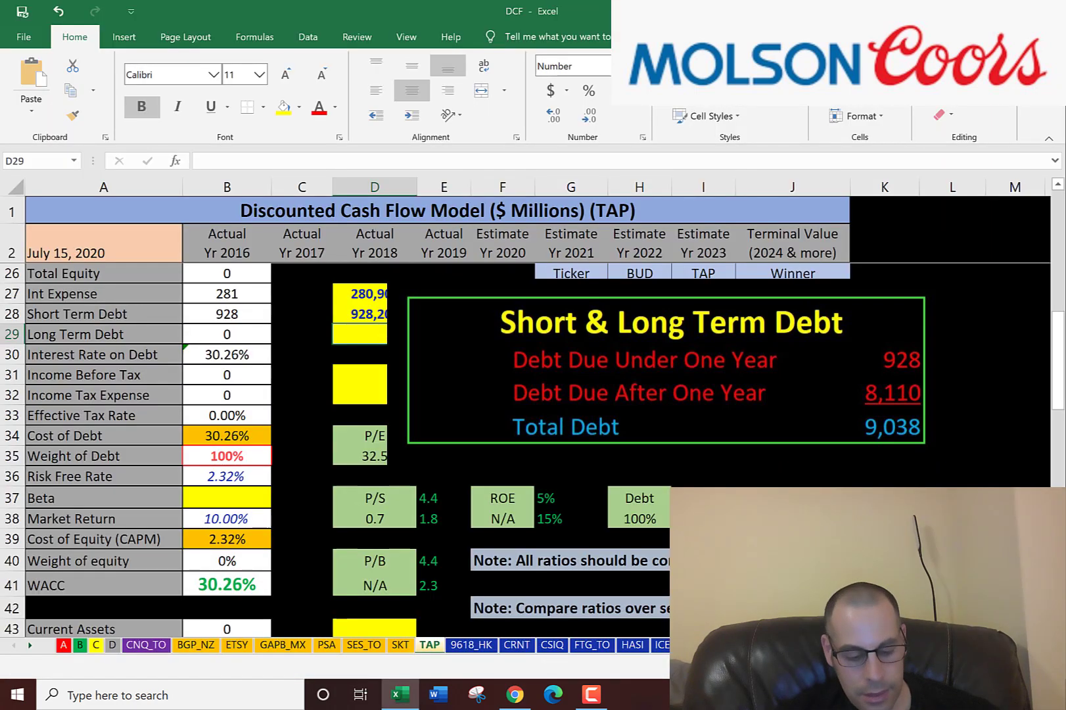
- Copy the 2018 Income Before Tax of 1,359,800 from Yahoo Finance's income statement into D31 of the DCF workbook
key("alt+Tab")
left_click(103, 154)
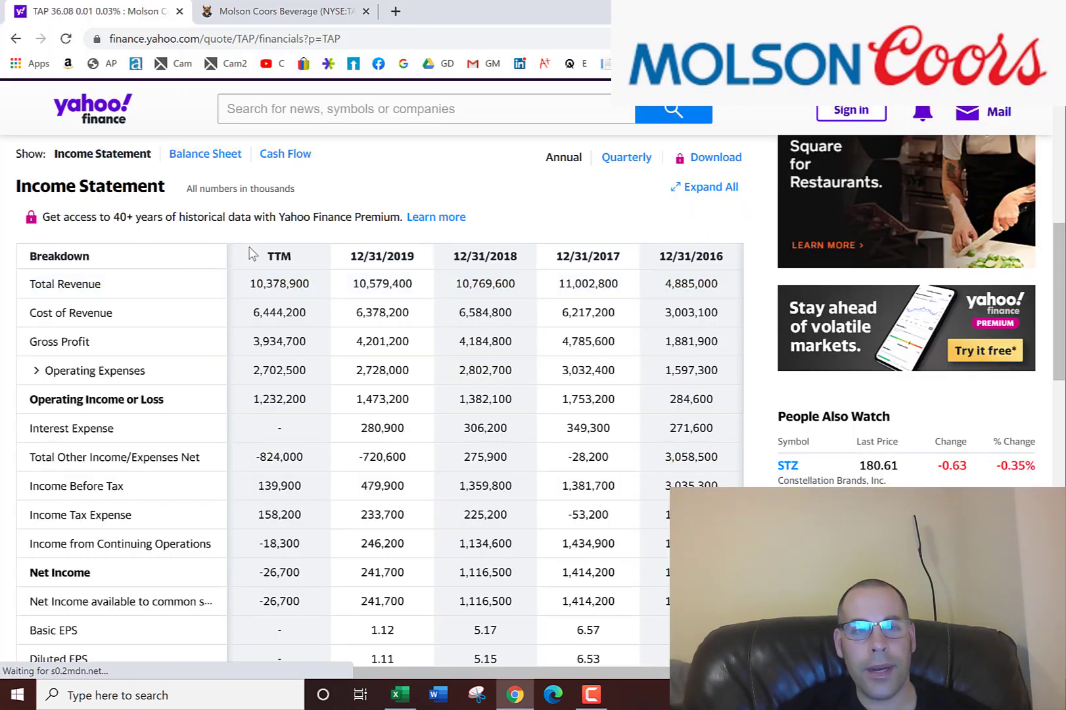
scroll(255, 250, "down", 1)
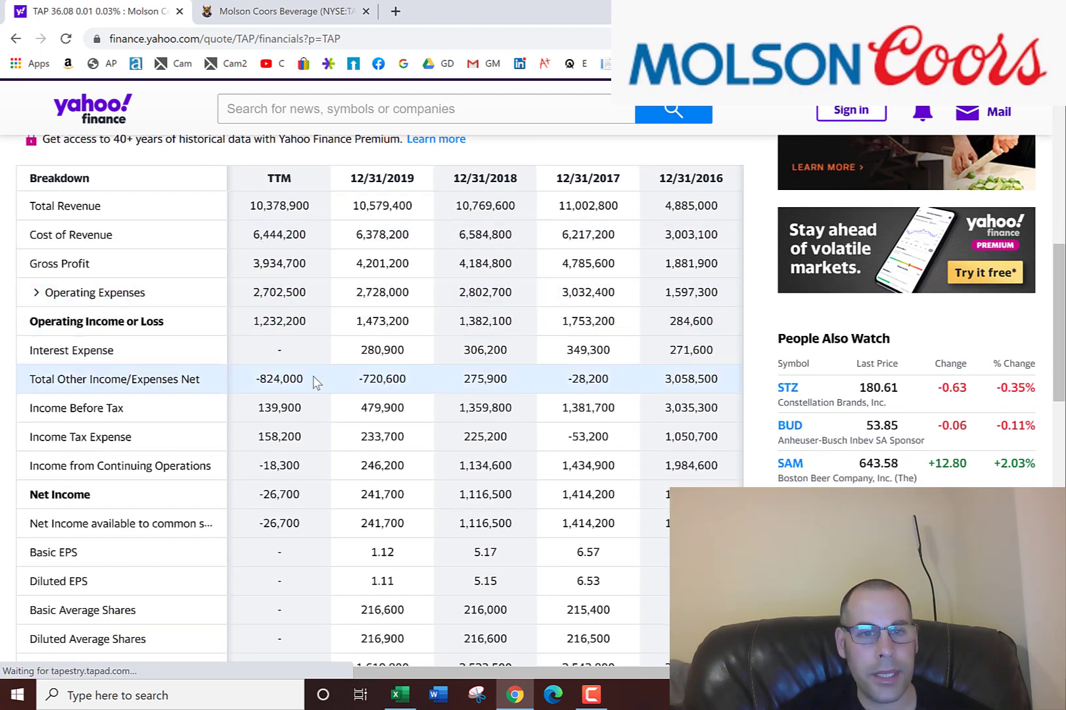
double_click(490, 405)
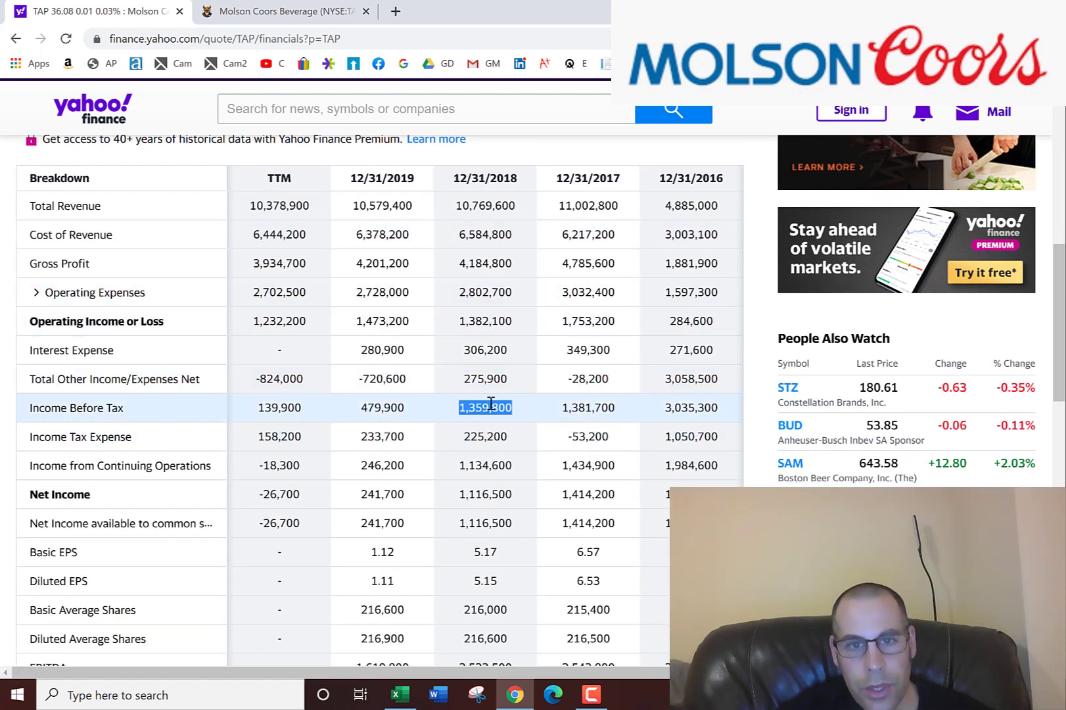
key("ctrl+c")
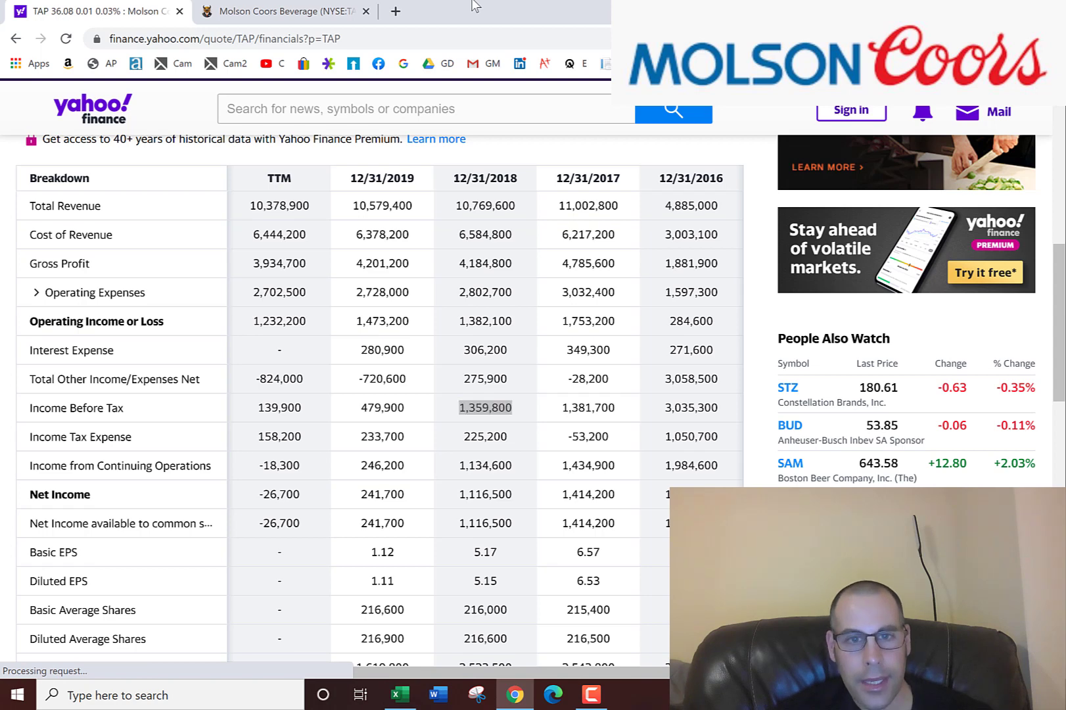
key("alt+Tab")
key("BackSpace")
key("ctrl+v")
- Copy the 2018 Income Tax Expense of 225,200 from Yahoo Finance into D32 of the DCF workbook
key("alt+Tab")
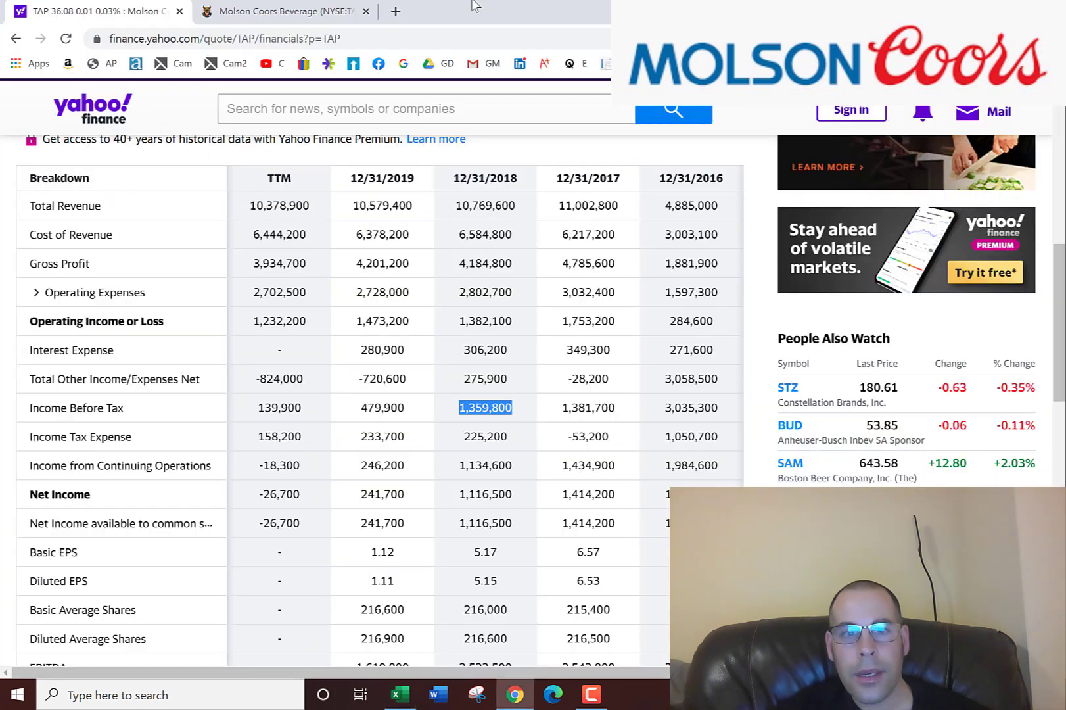
double_click(486, 435)
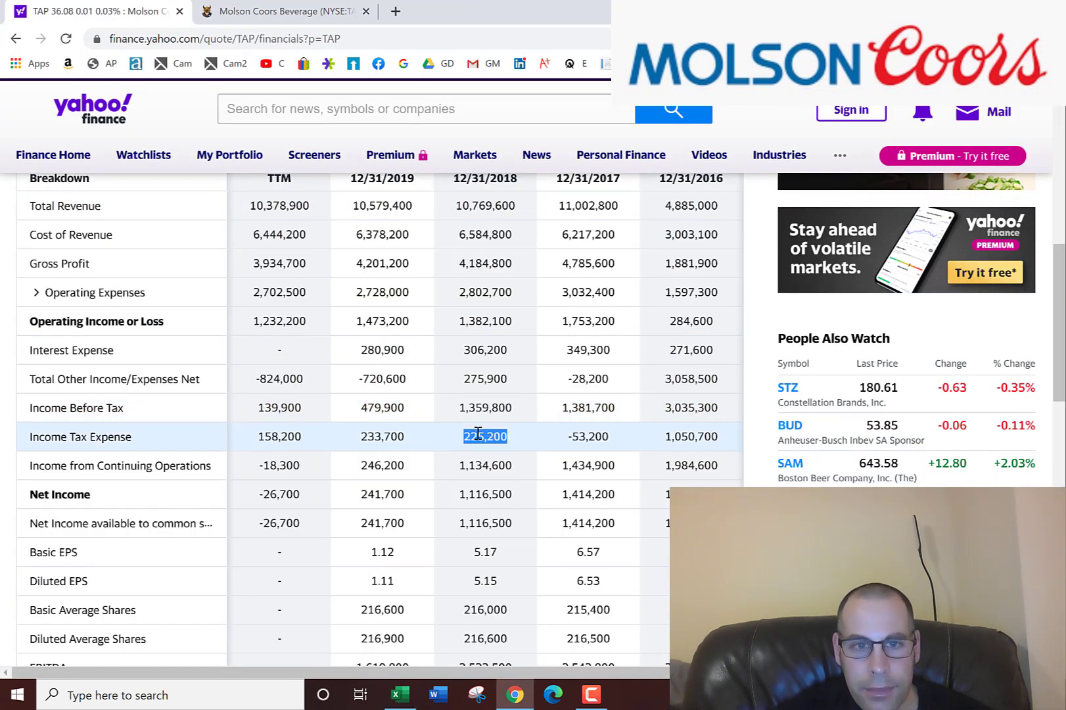
key("ctrl+c")
key("alt+Tab")
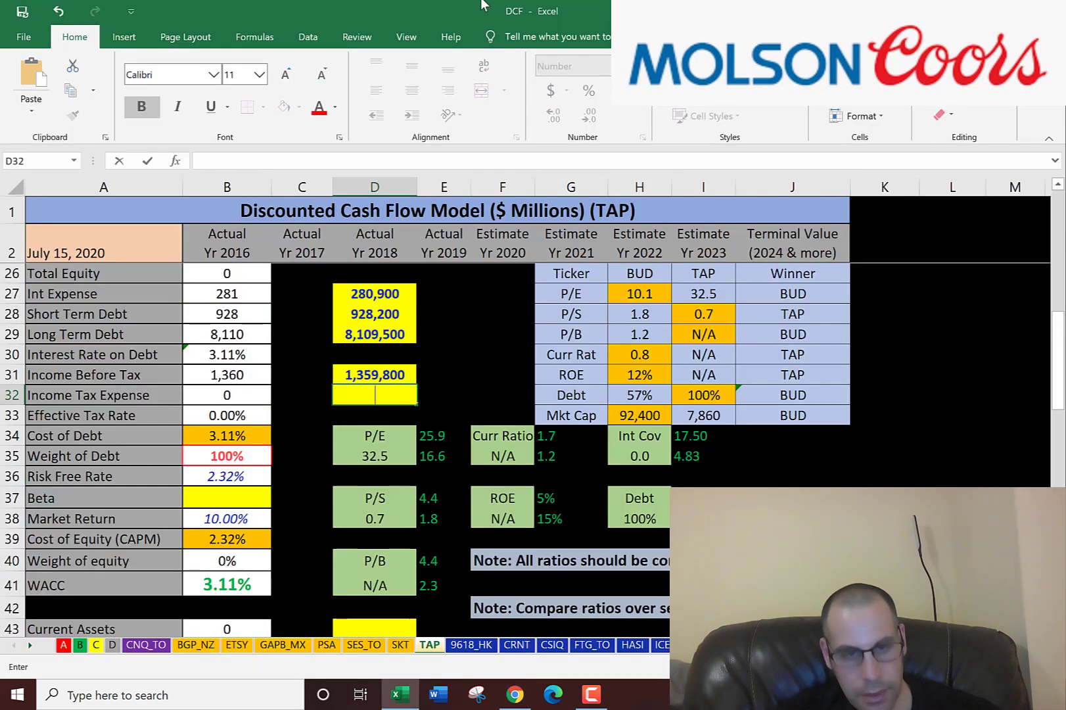
key("BackSpace")
key("ctrl+v")
key("Return")
- Examine the effective tax rate and cost of debt in column B, moving down past WACC to the current assets rows
key("Left")
key("Left")
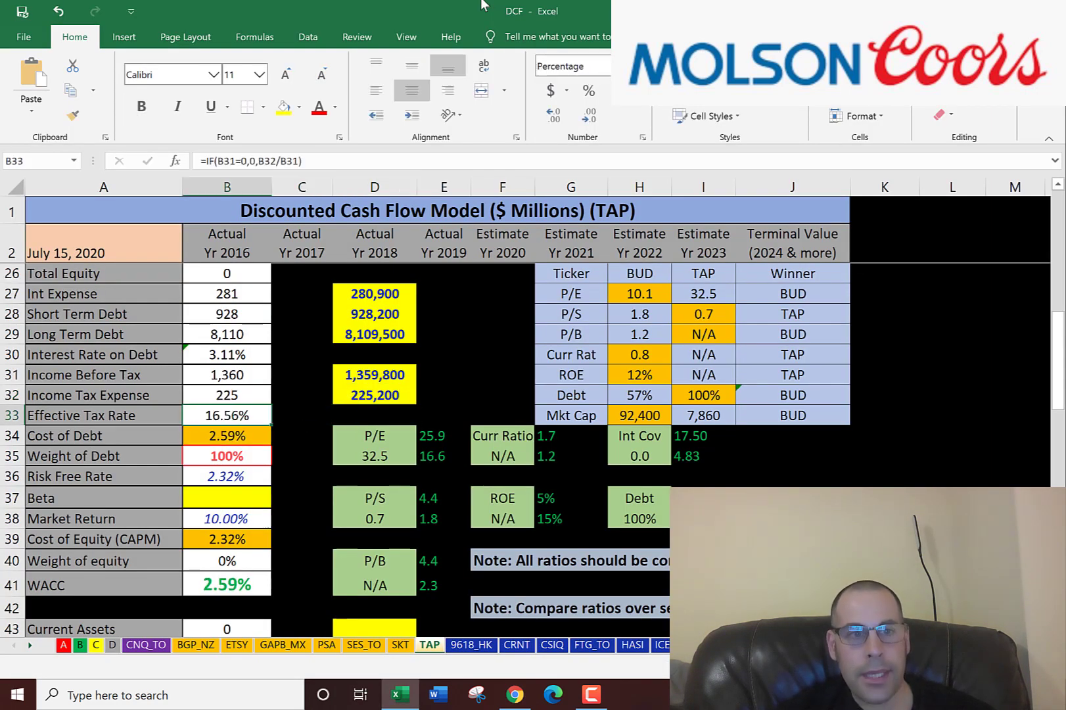
key("Down")
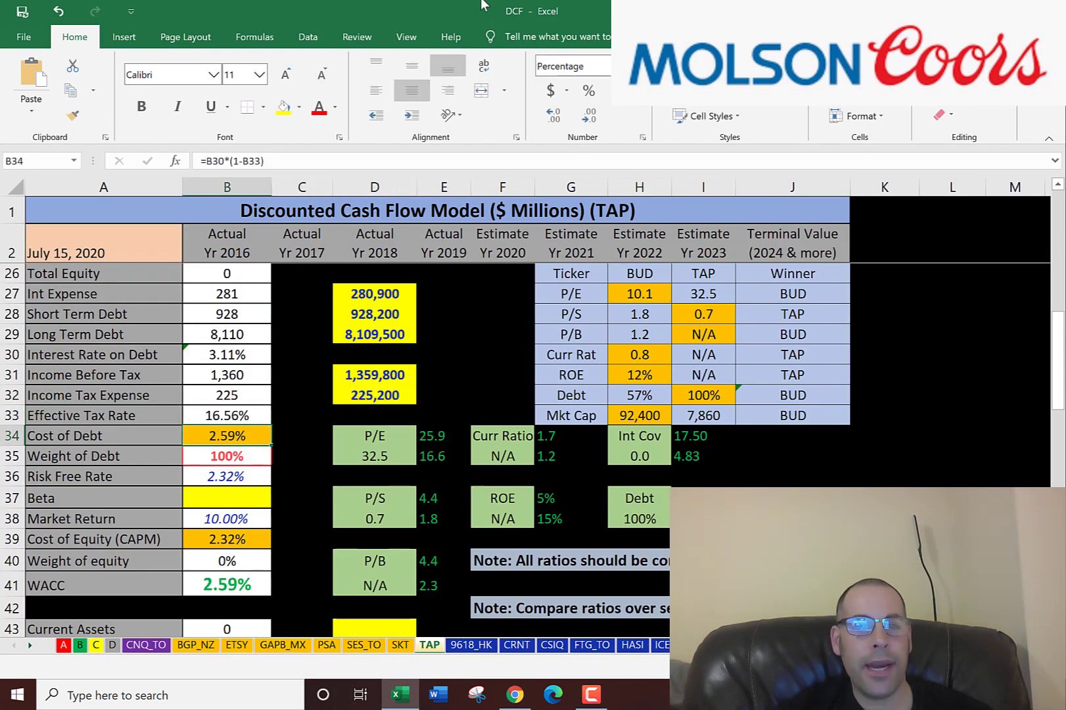
key("Down")
key("Down")
key("Down")
key("Down")
key("Down")
key("Down")
key("Down")
key("Down")
key("Down")
key("Down")
key("Down")
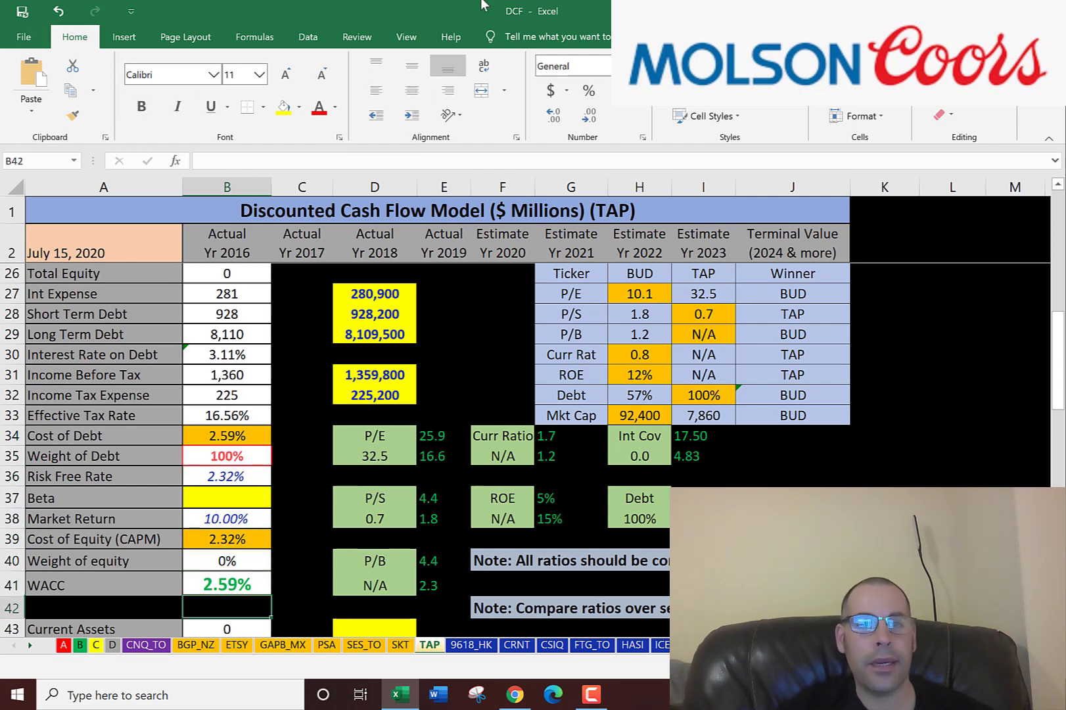
key("Down")
key("Down")
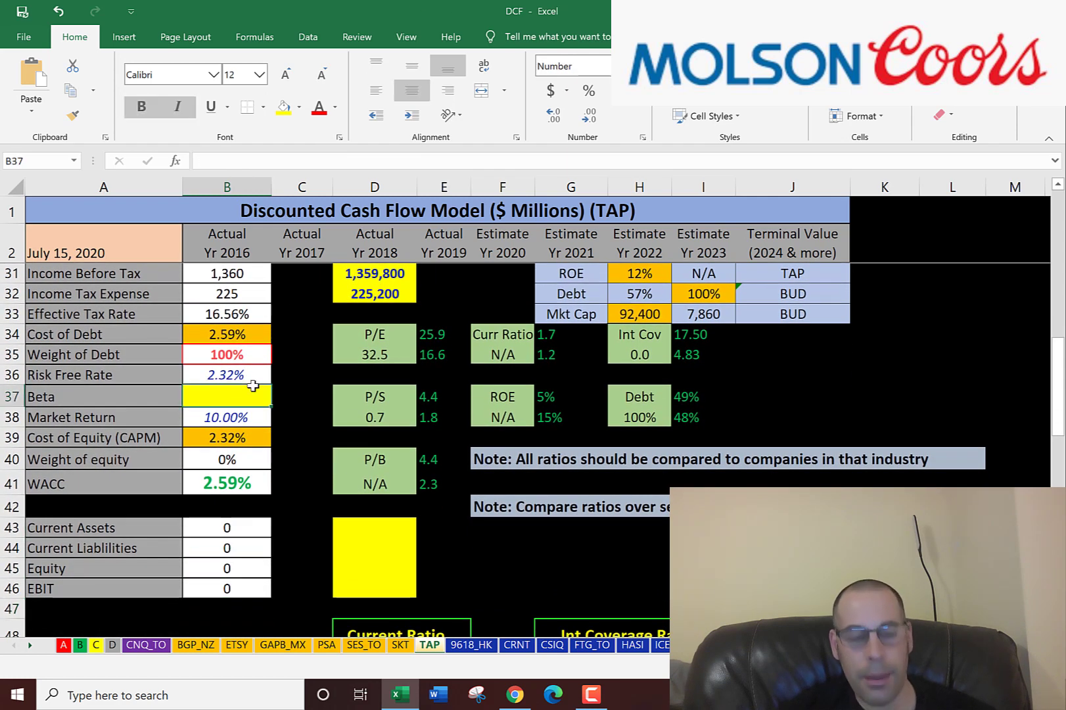
- Copy the 5Y monthly beta of 0.86 from Yahoo Finance's TAP summary into the Beta cell B37 of the DCF workbook
key("alt+Tab")
scroll(27, 339, "up", 5)
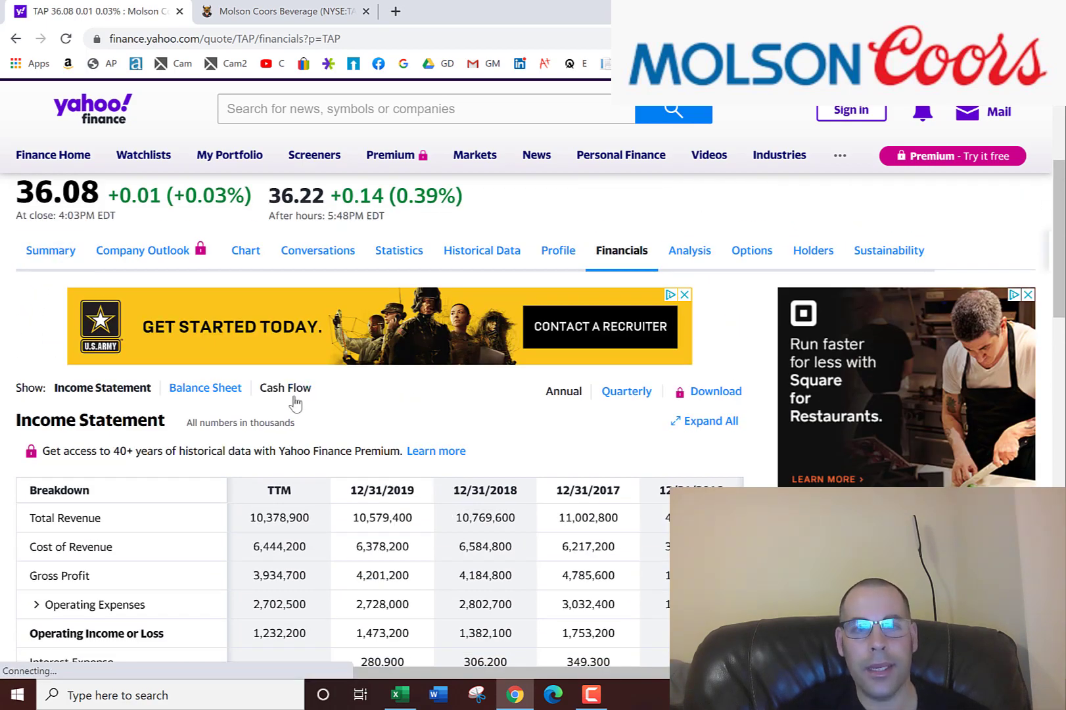
scroll(514, 468, "down", 2)
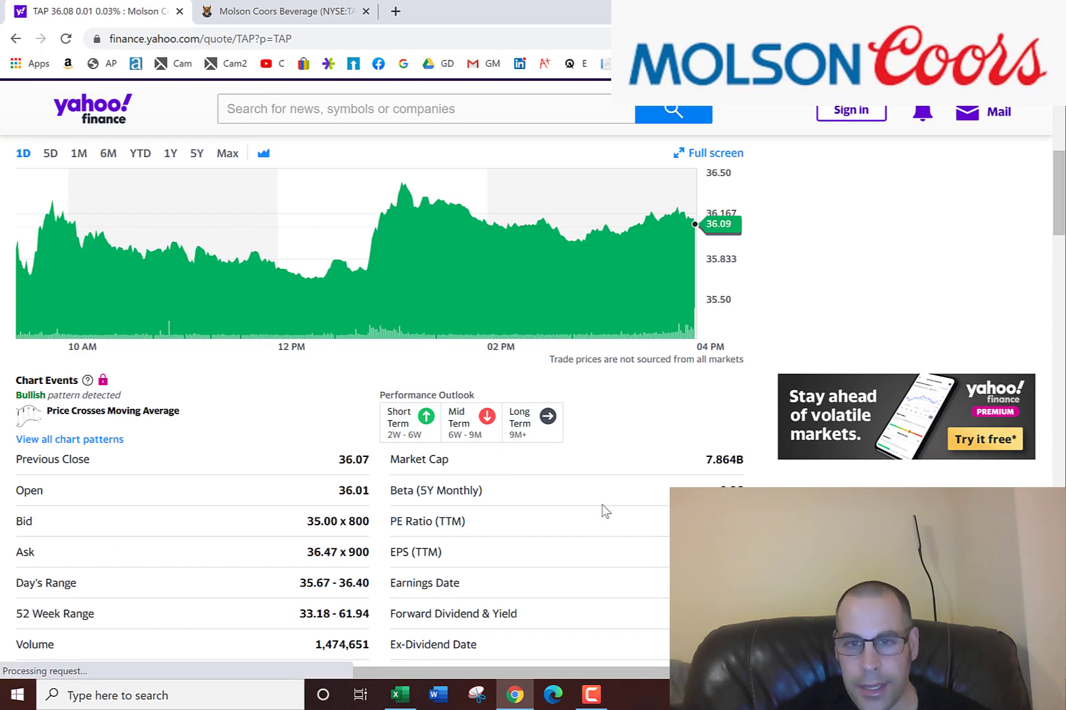
double_click(722, 484)
scroll(722, 484, "down", 2)
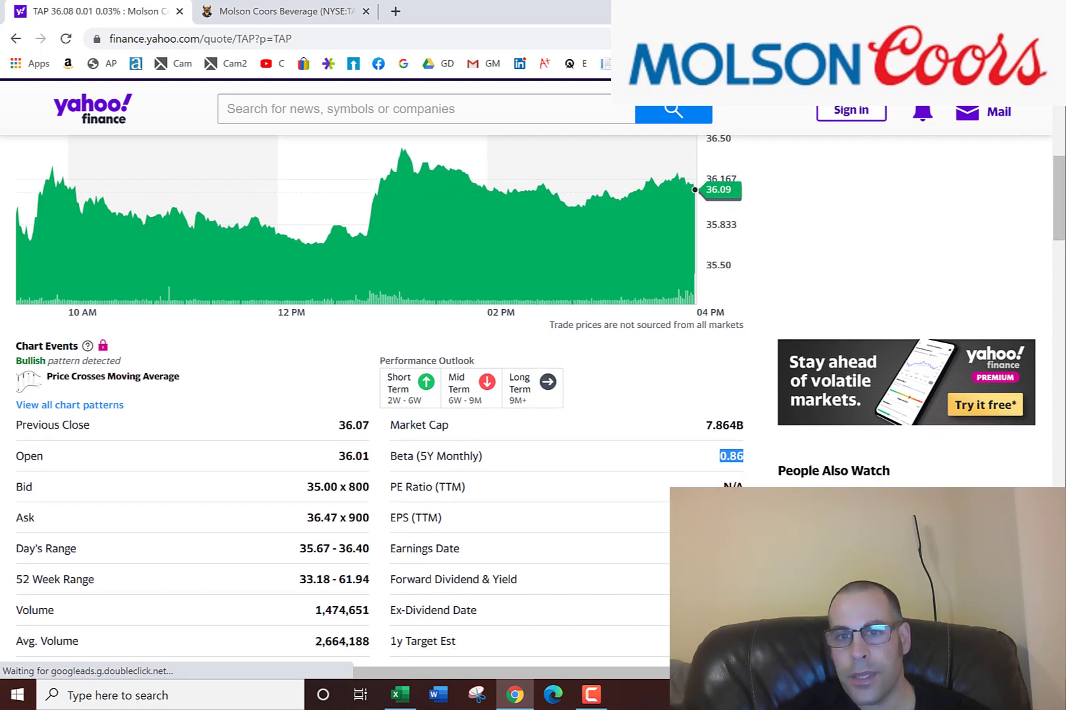
key("alt+Tab")
key("ctrl+v")
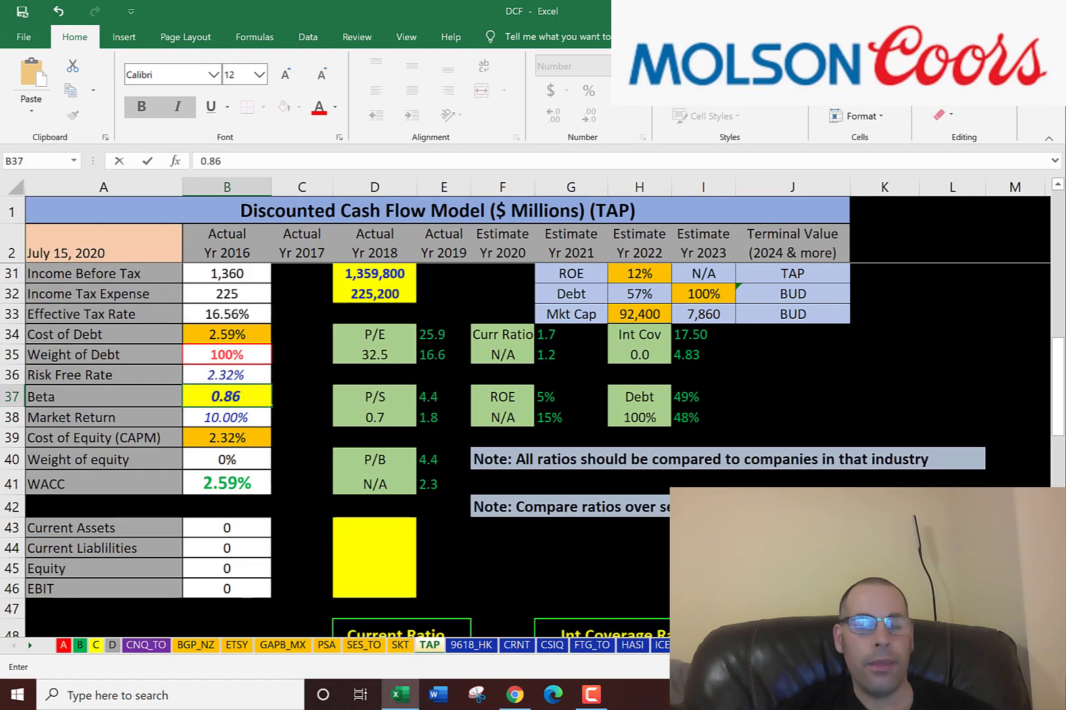
key("Return")
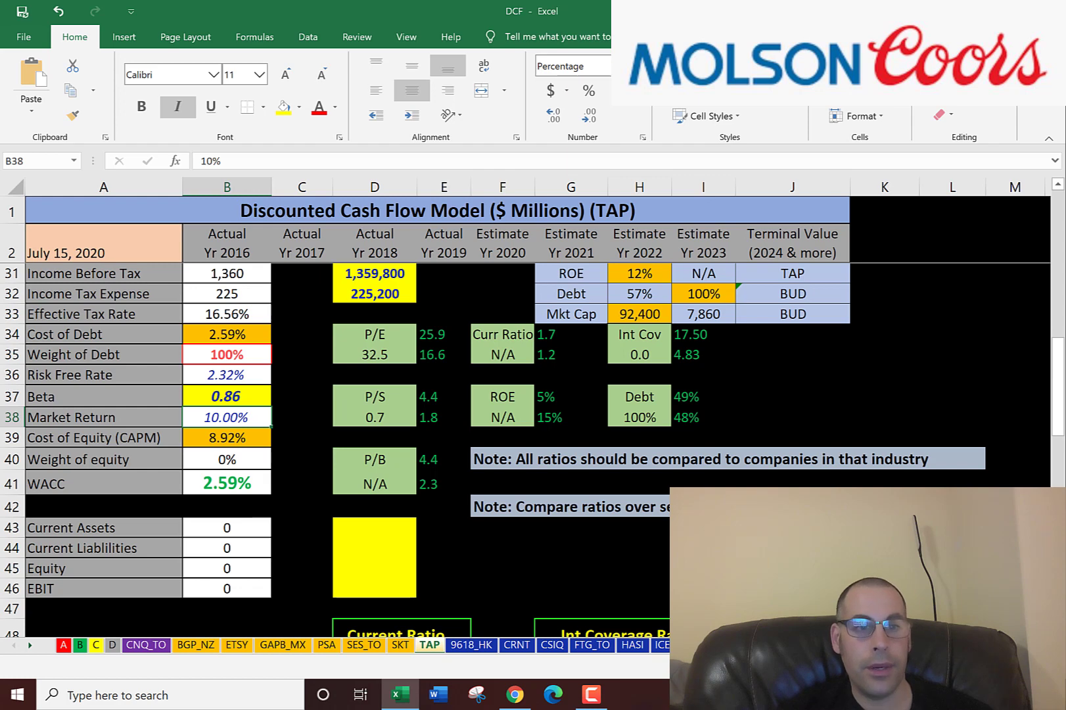
- Select D43 for the current assets input, and open TAP's balance sheet in Yahoo Finance's financials
left_click(227, 483)
left_click(302, 506)
left_click(374, 528)
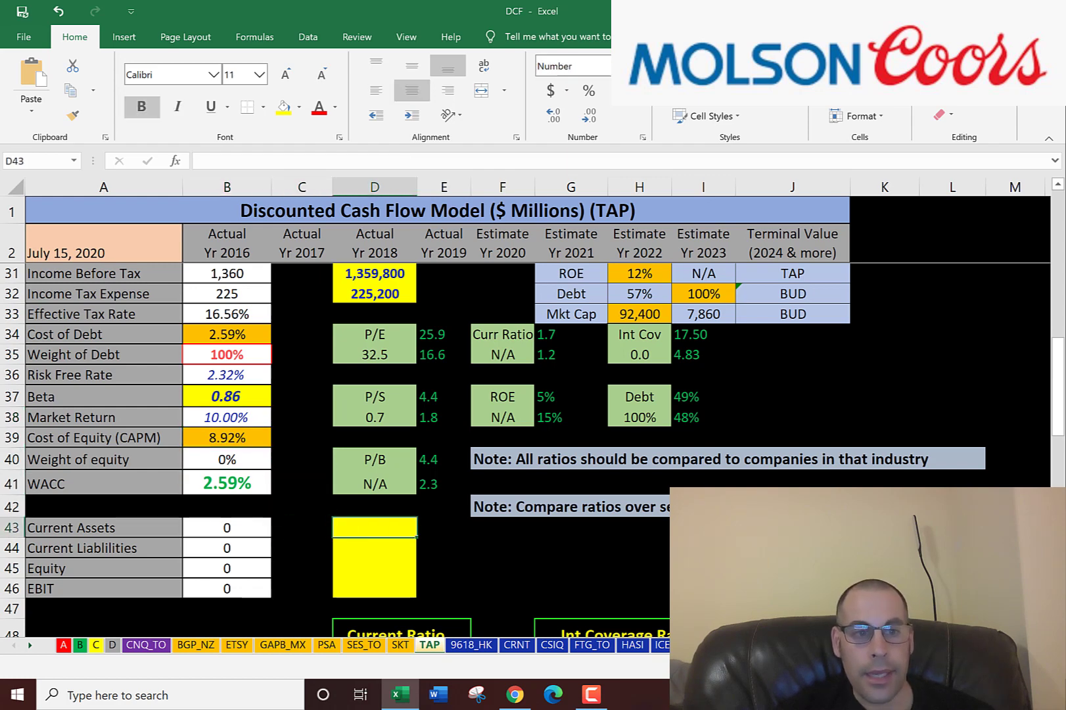
key("alt+Tab")
scroll(514, 349, "up", 5)
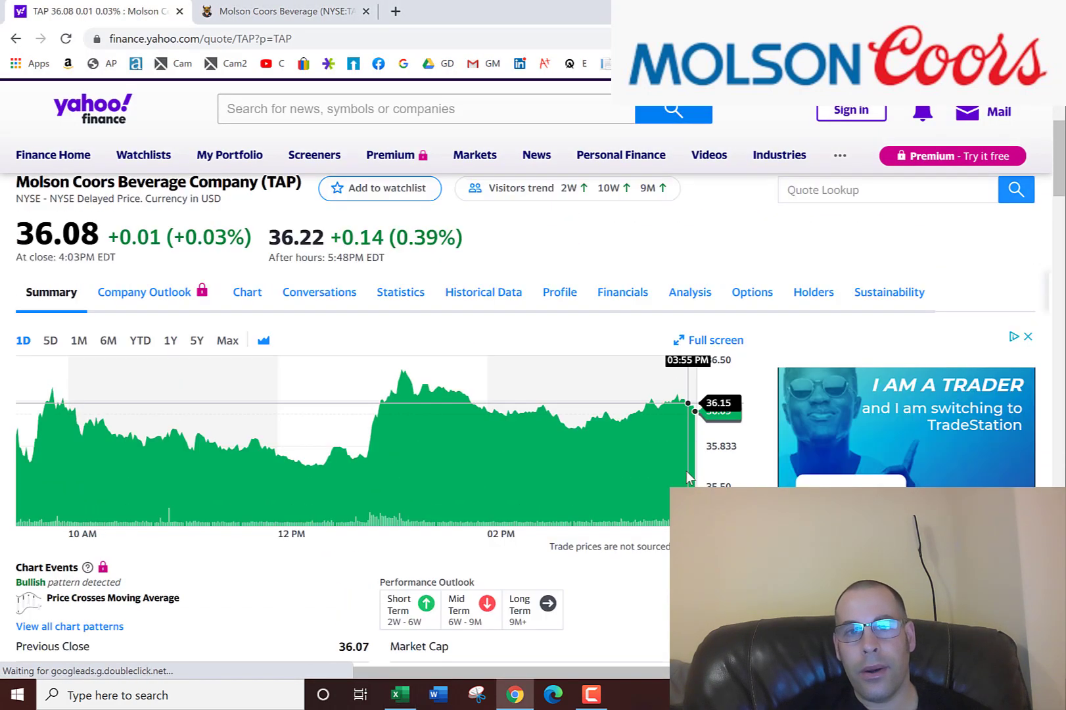
left_click(628, 294)
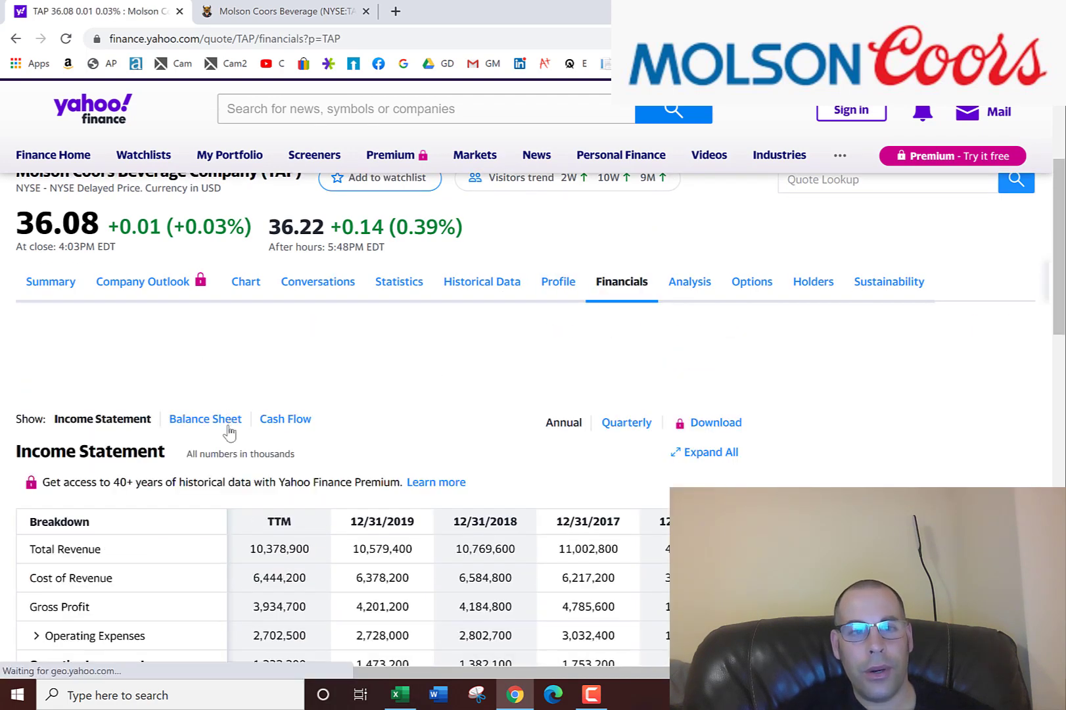
left_click(209, 422)
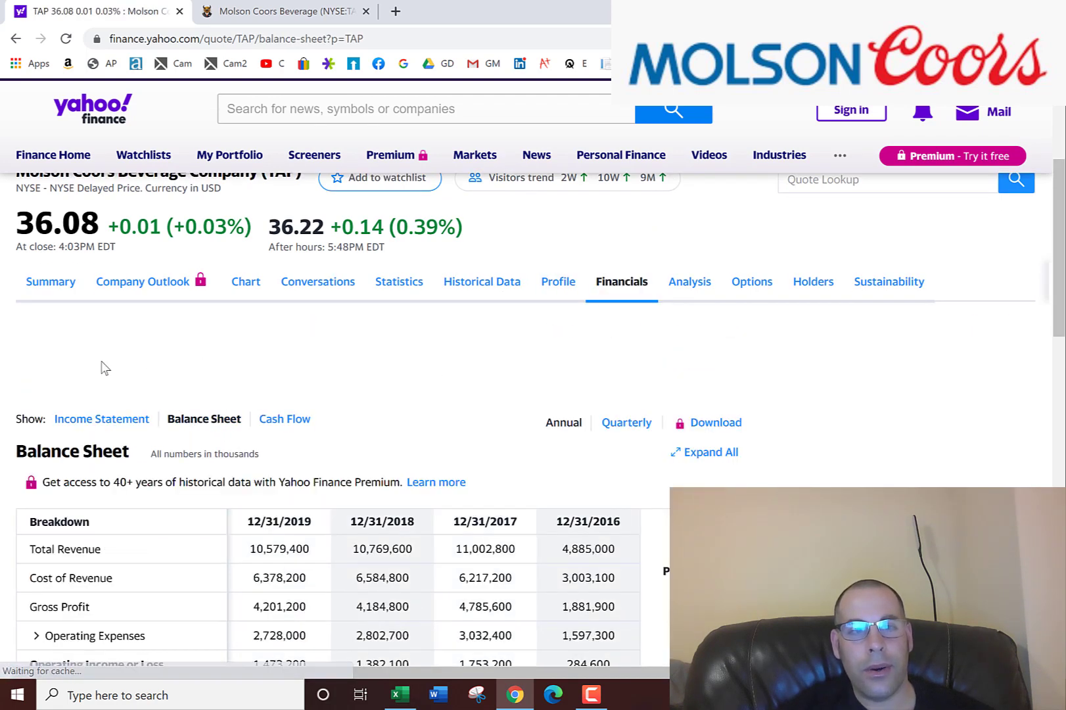
- Expand Assets in TAP's Yahoo Finance balance sheet and copy the 2019 Current Assets of 2,184,400 into D43 of the DCF workbook
scroll(99, 362, "down", 1)
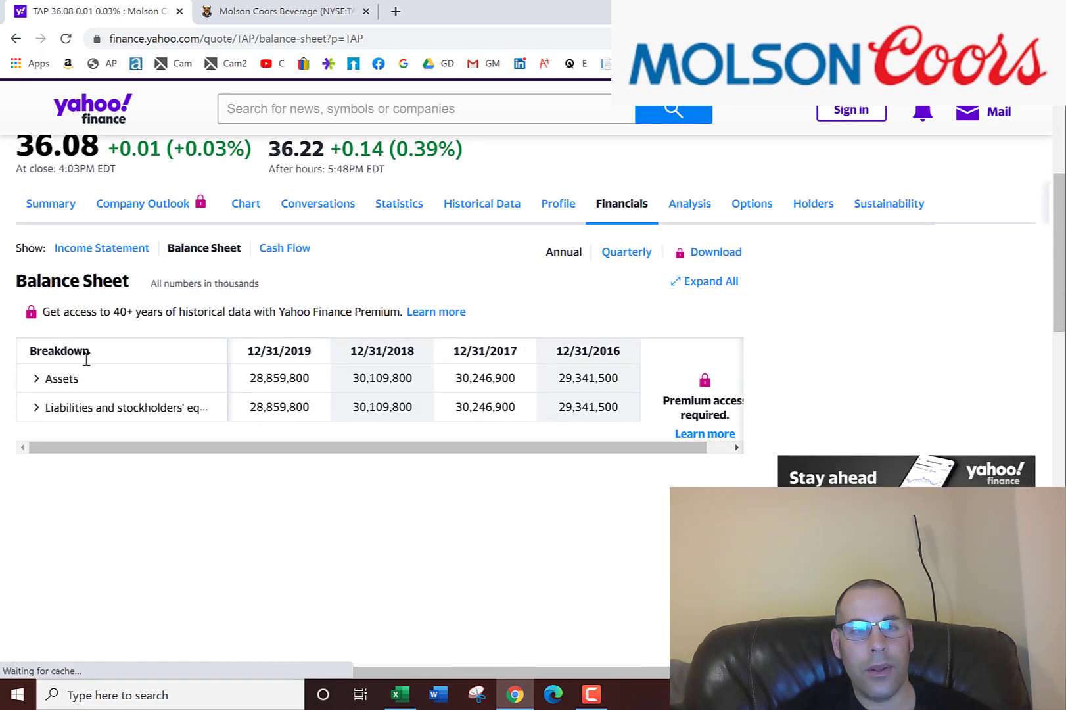
left_click(39, 381)
double_click(269, 405)
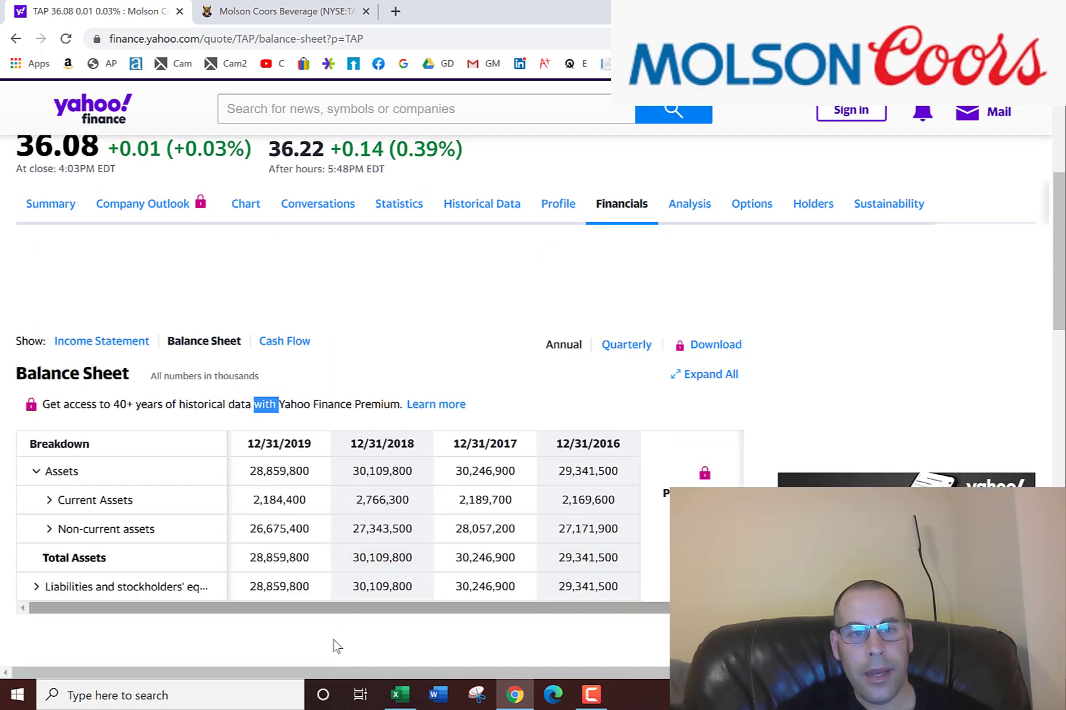
double_click(274, 499)
key("ctrl+c")
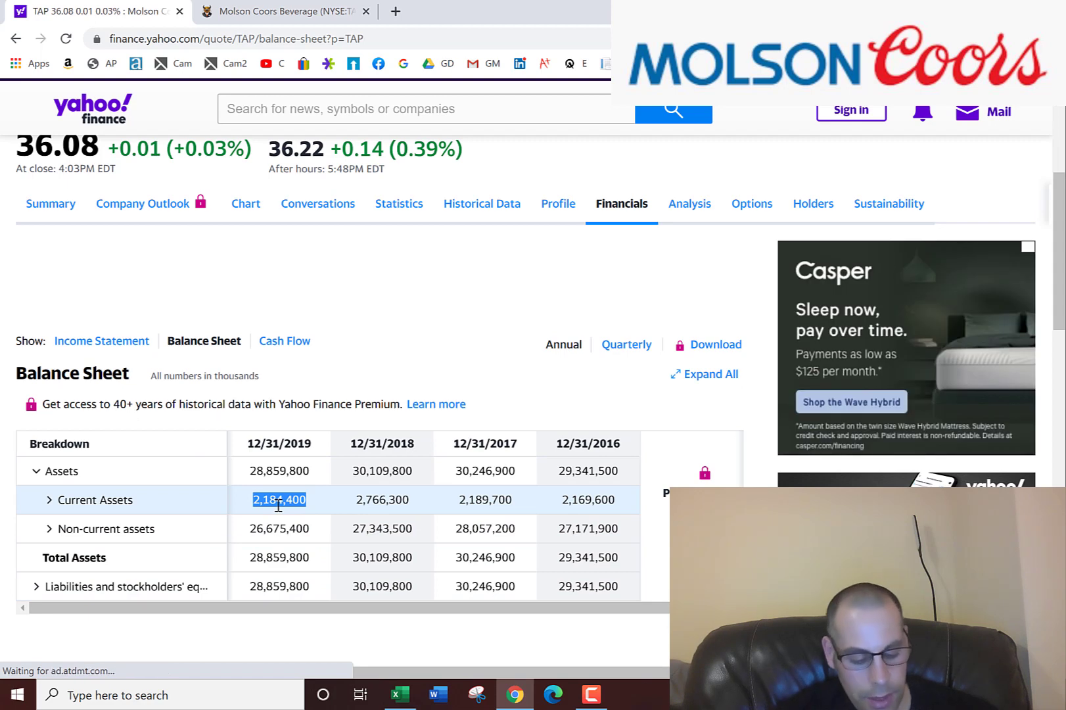
key("alt+Tab")
key("ctrl+v")
- Expand the liabilities in Yahoo Finance's balance sheet and copy the 2019 Current Liabilities of 3,695,500 into D44 of the DCF workbook
key("alt+Tab")
scroll(40, 508, "down", 1)
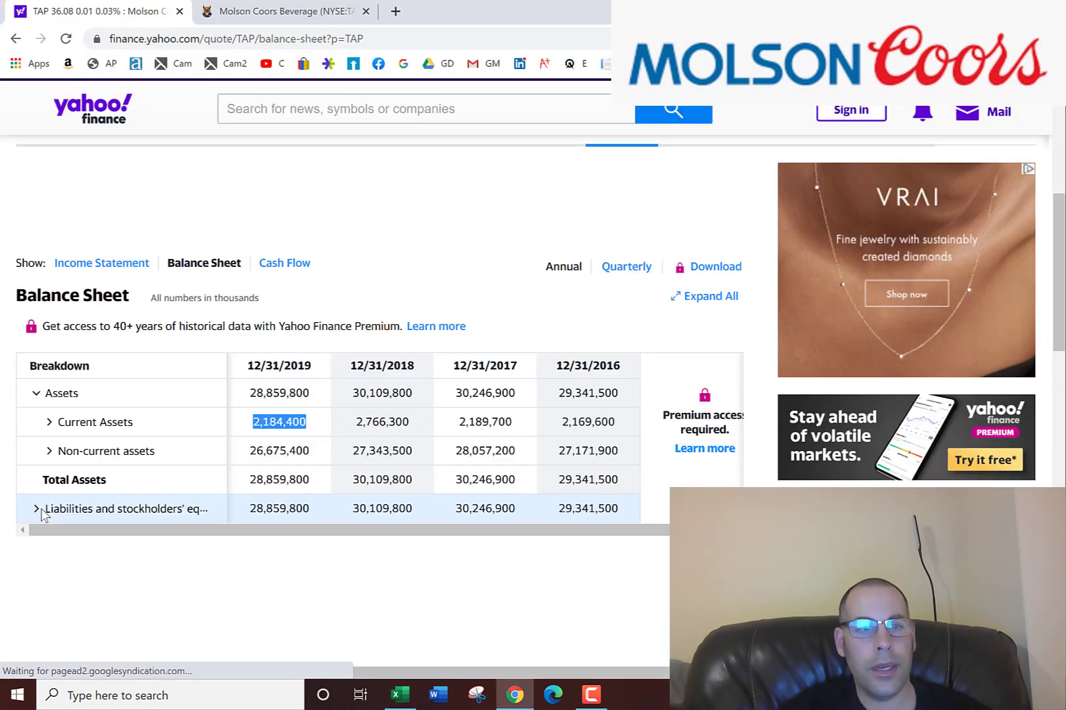
left_click(37, 509)
scroll(45, 457, "down", 1)
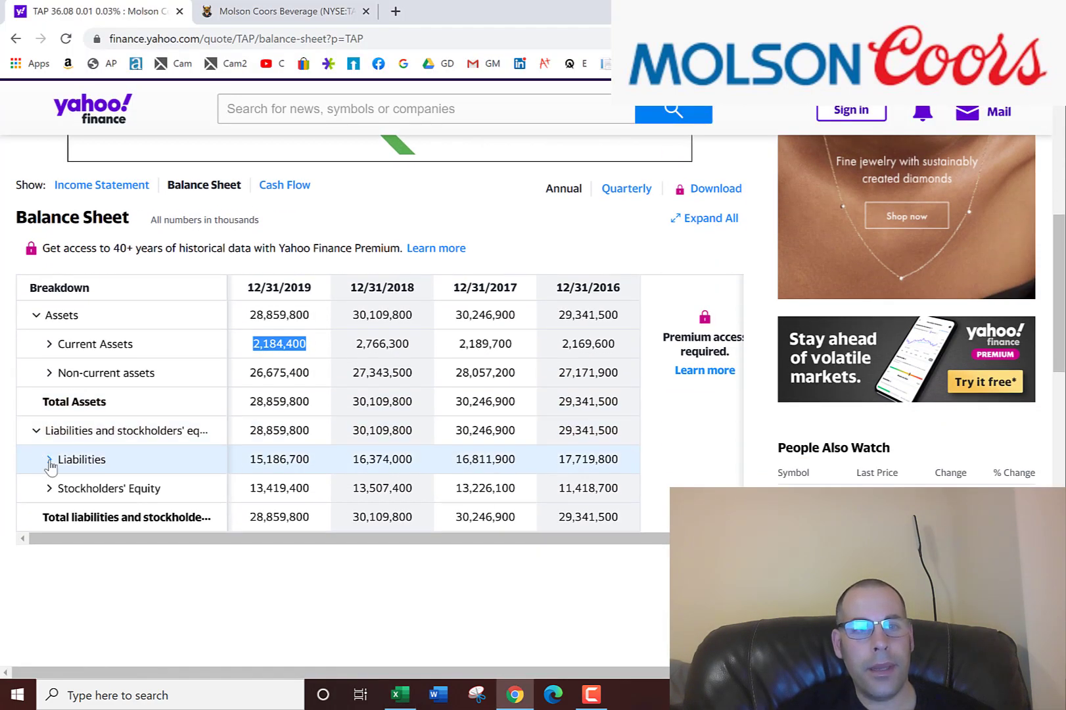
left_click(49, 459)
double_click(264, 486)
key("ctrl+c")
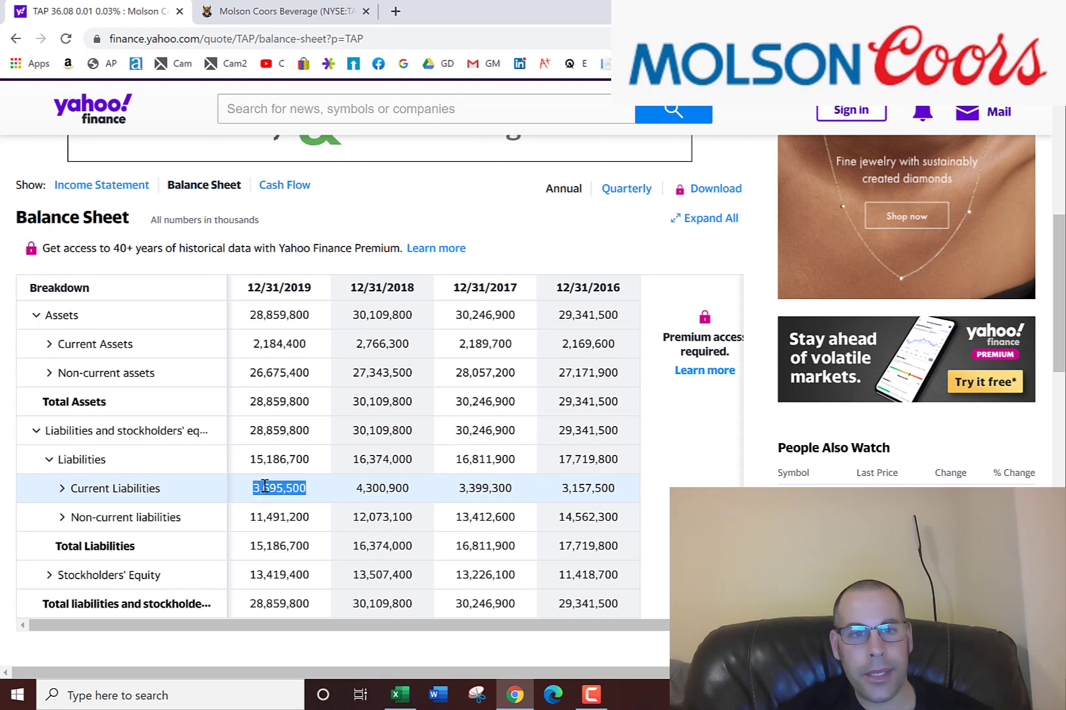
key("alt+Tab")
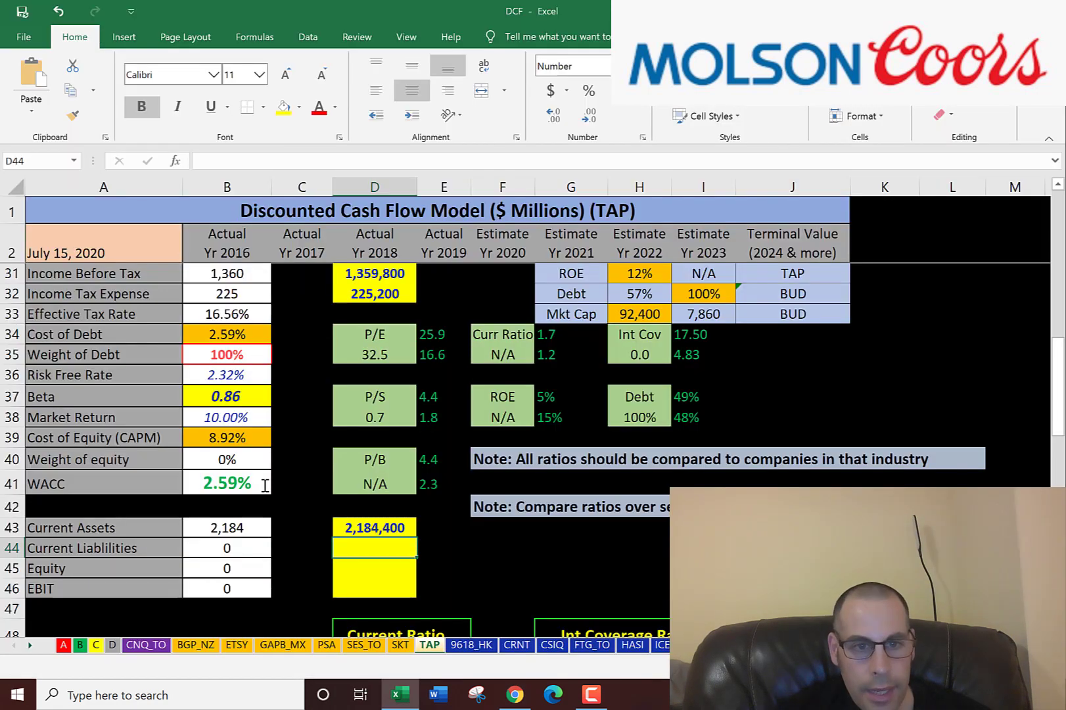
key("ctrl+v")
key("Return")
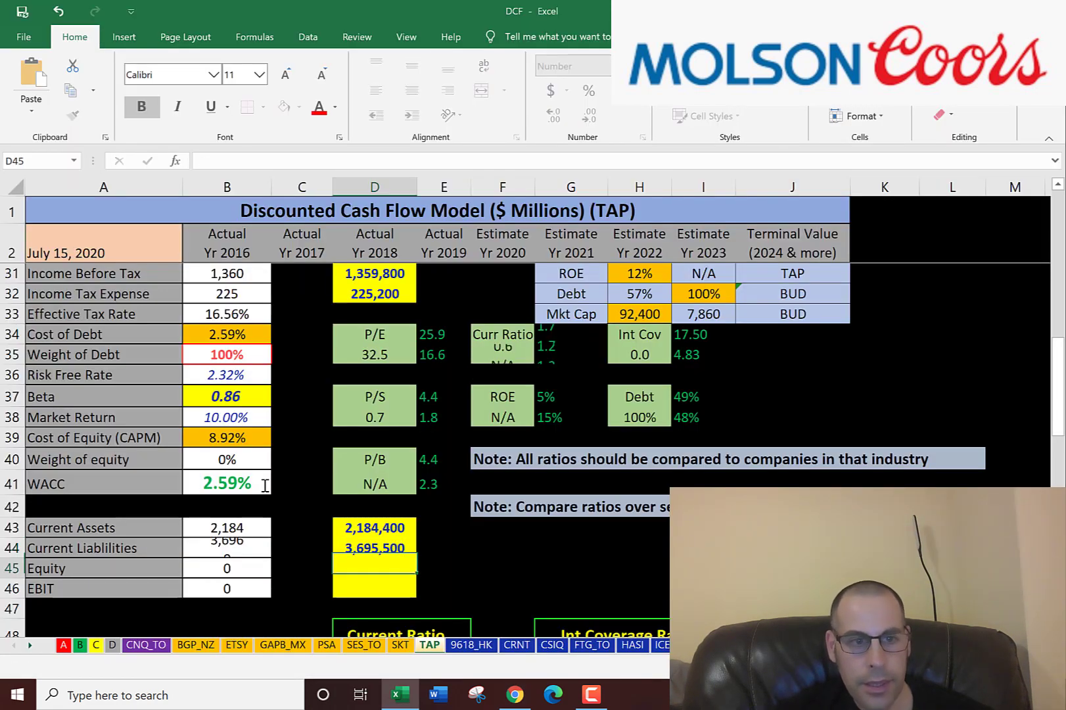
- Copy the 2019 Stockholders' Equity of 13,419,400 from Yahoo Finance's balance sheet into D45 of the DCF workbook
key("alt+Tab")
scroll(264, 485, "down", 1)
scroll(264, 487, "down", 3)
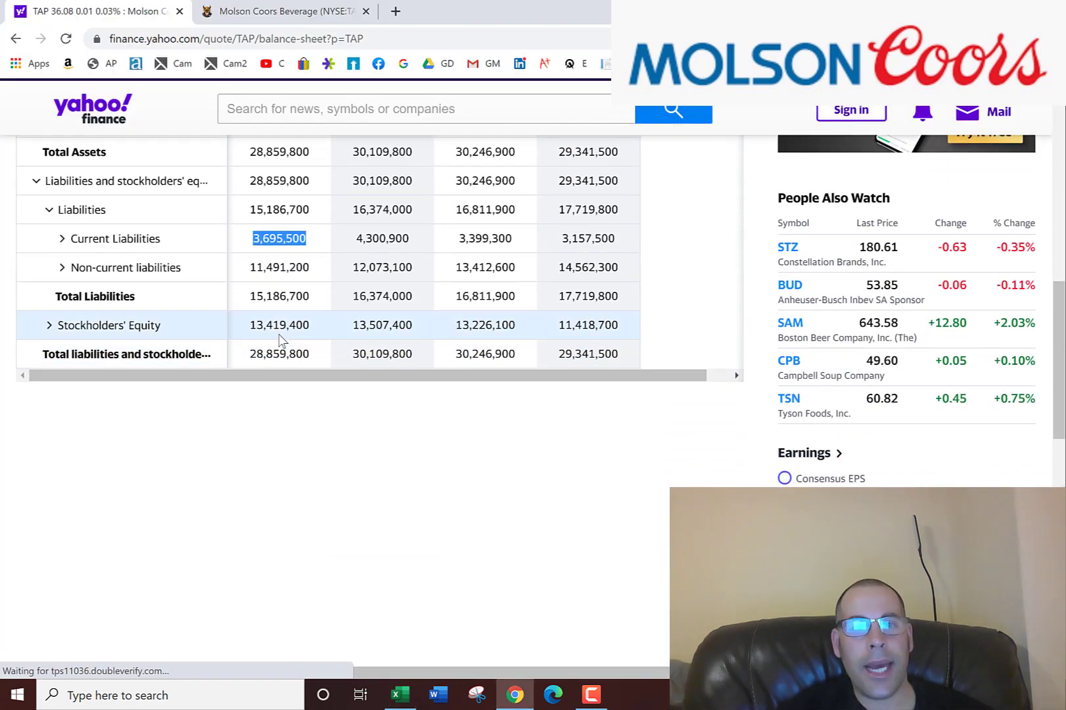
double_click(279, 327)
key("ctrl+c")
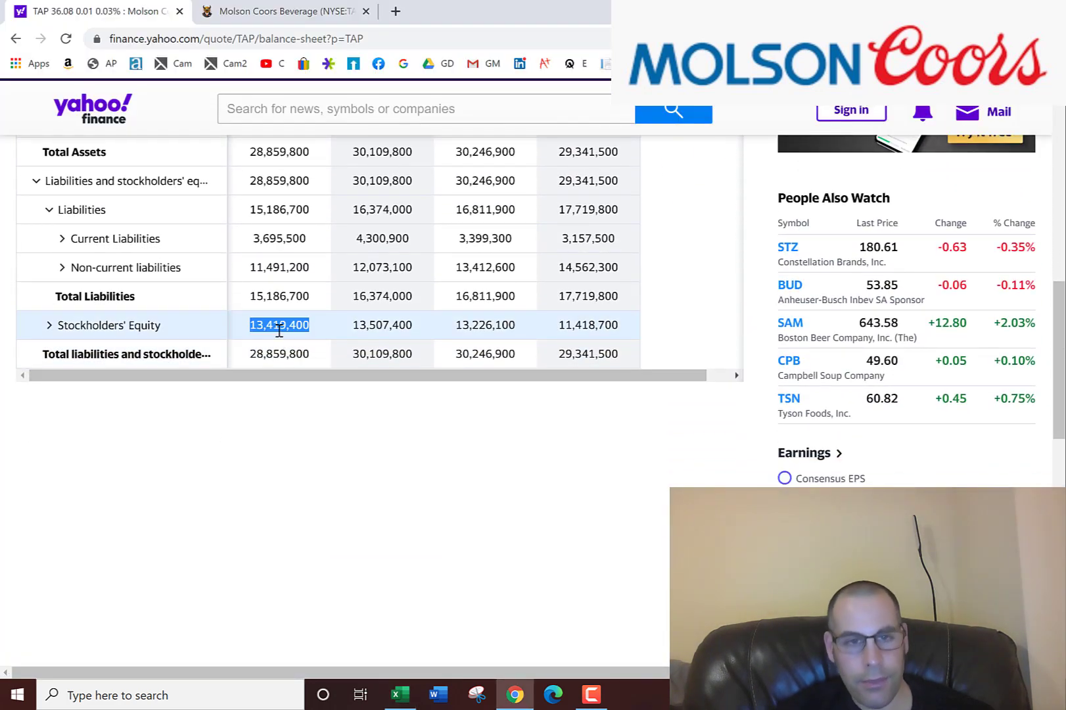
key("alt+Tab")
key("ctrl+v")
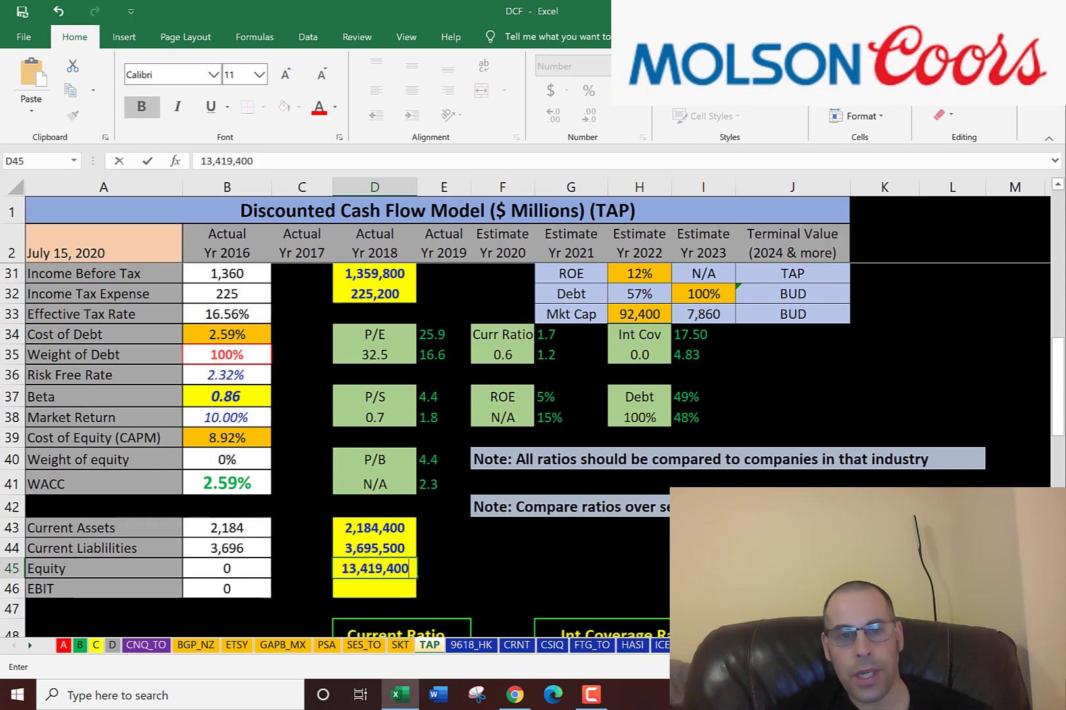
key("Return")
- Examine the equity input and the P/B, P/S and ROE ratio cells of the TAP sheet, returning to D45
left_click(375, 568)
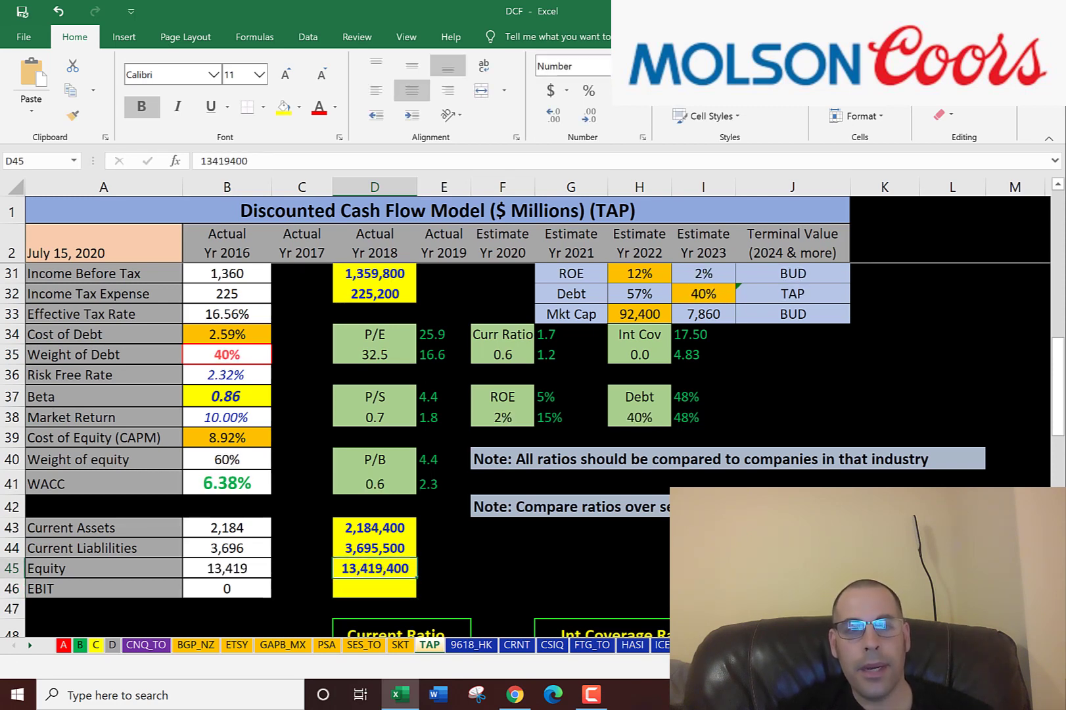
key("Up")
key("Up")
key("Up")
key("Up")
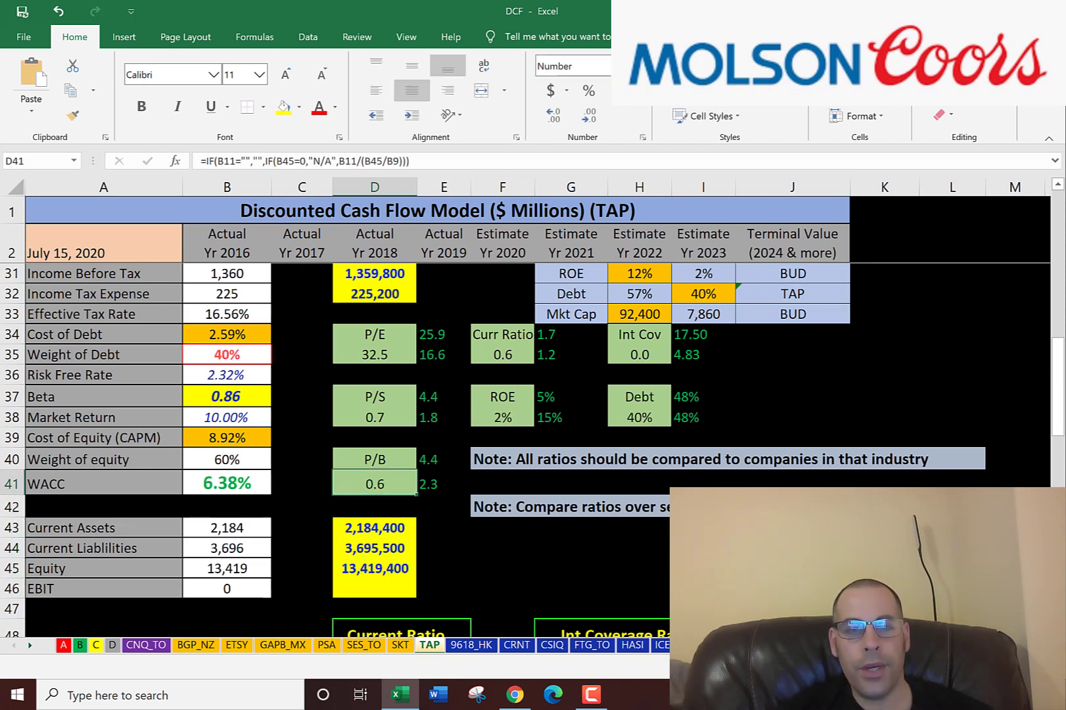
key("Up")
key("Up")
key("Up")
key("Up")
key("Right")
key("Right")
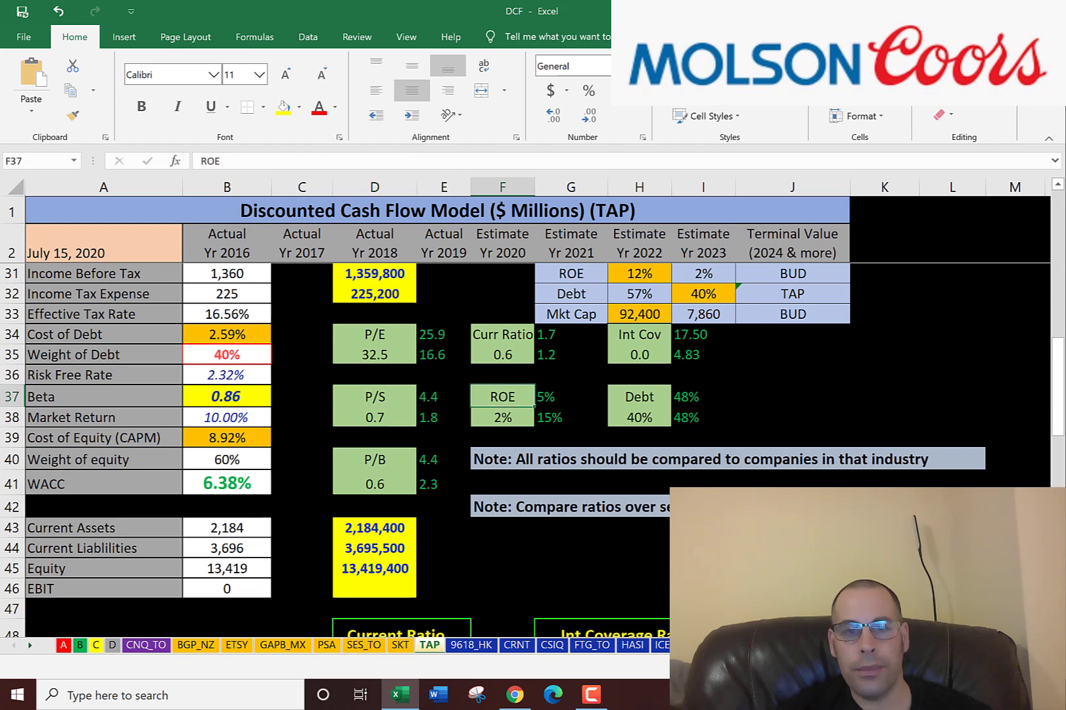
key("Down")
key("Down")
key("Down")
key("Left")
key("Left")
key("Down")
key("Left")
key("Down")
key("Down")
key("Down")
key("Down")
key("Right")
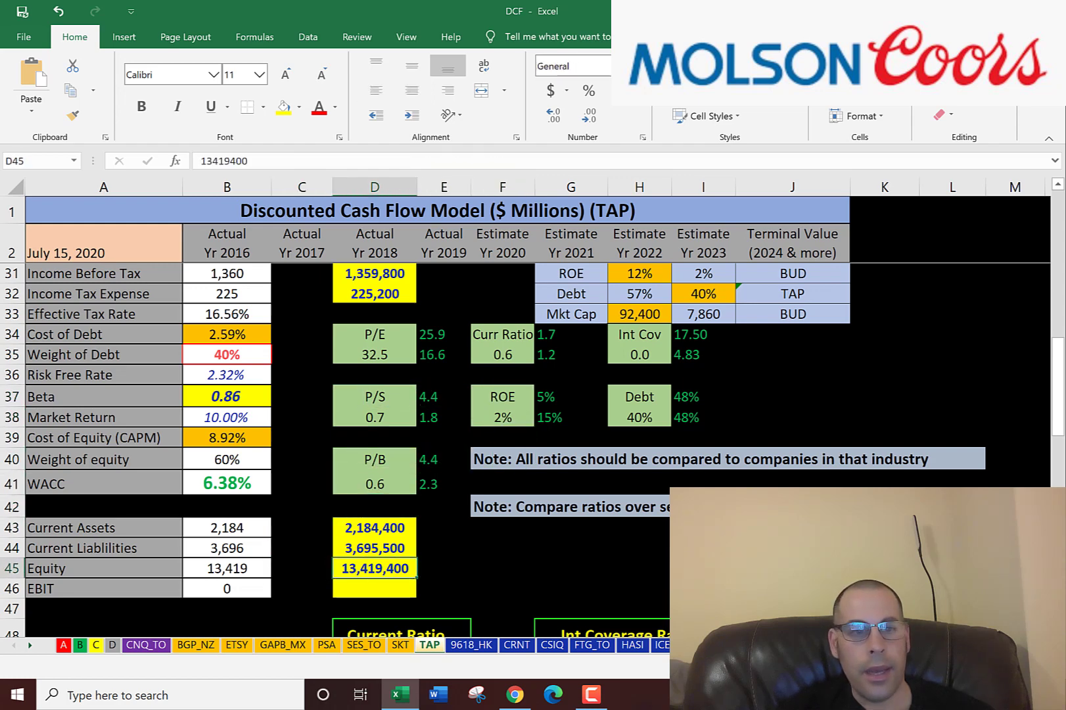
- Copy the 2019 Operating Income of 1,473,200 from Yahoo Finance's TAP income statement into the EBIT input D46 of the DCF workbook
key("Down")
key("alt+Tab")
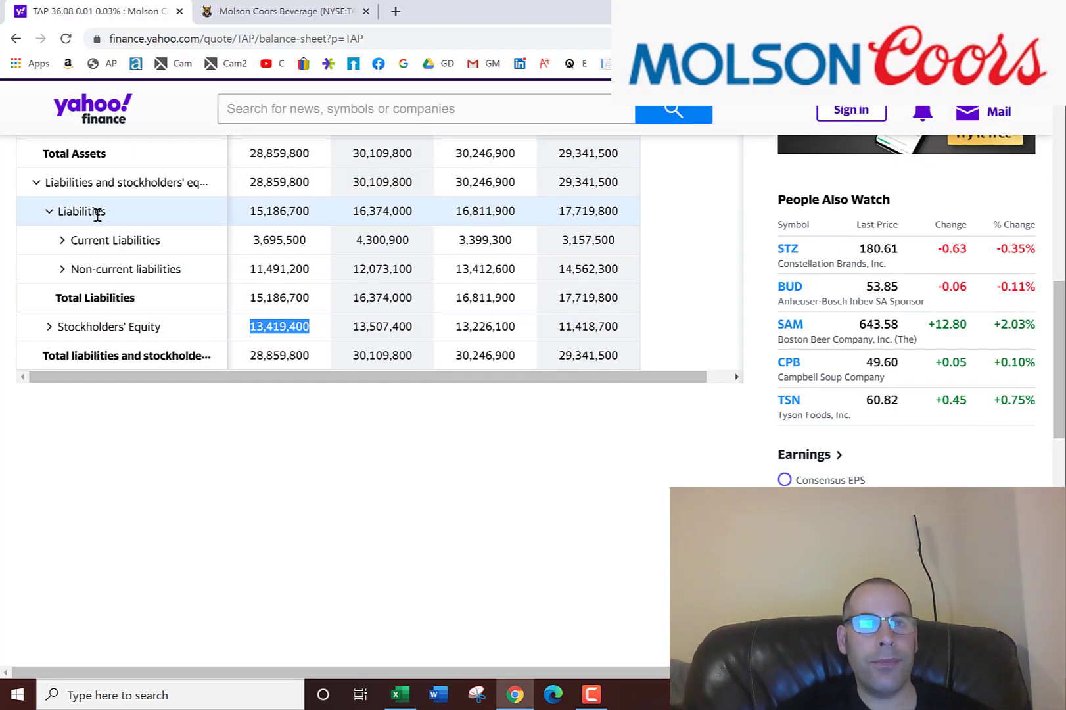
scroll(97, 215, "up", 5)
left_click(84, 247)
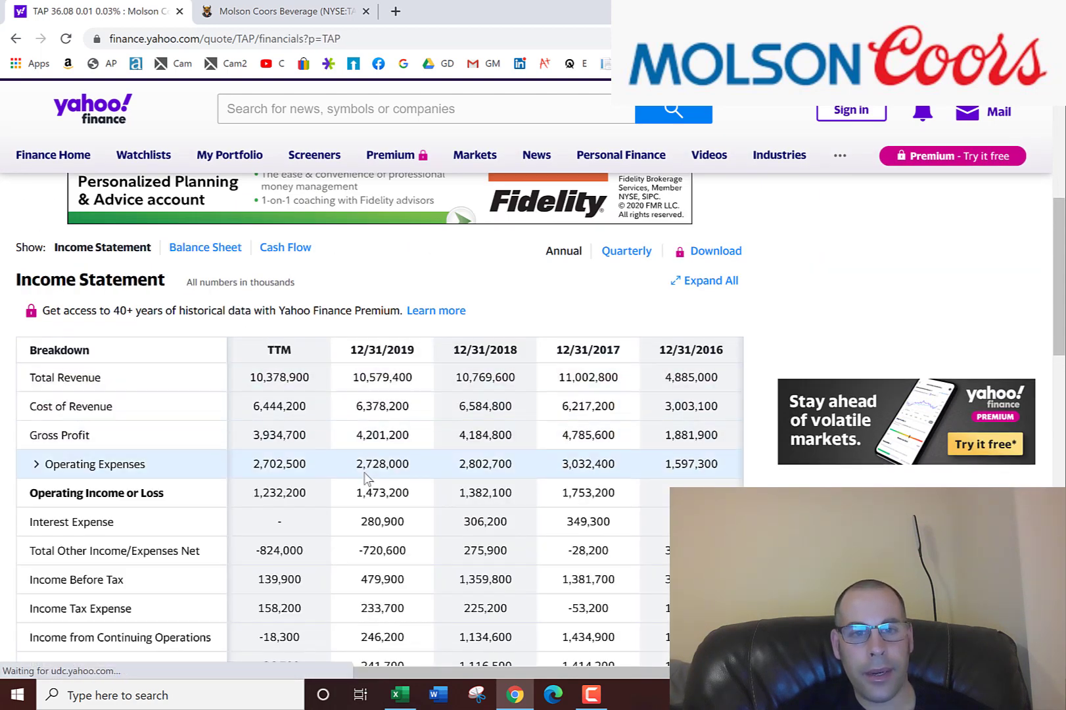
double_click(388, 492)
key("ctrl+c")
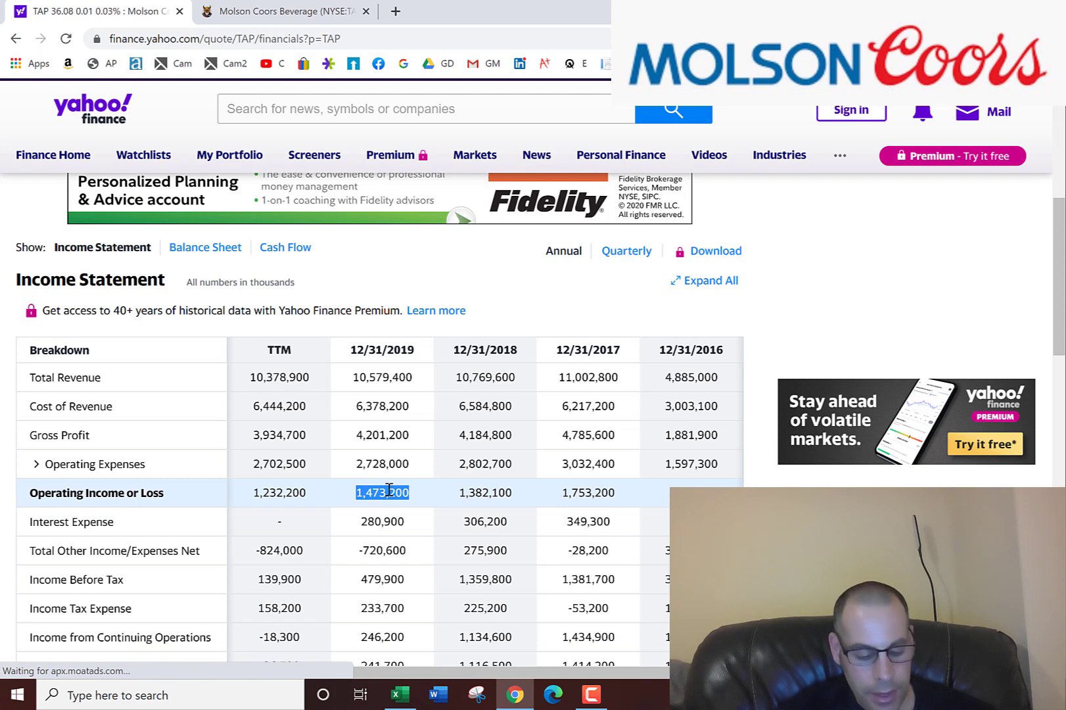
key("alt+Tab")
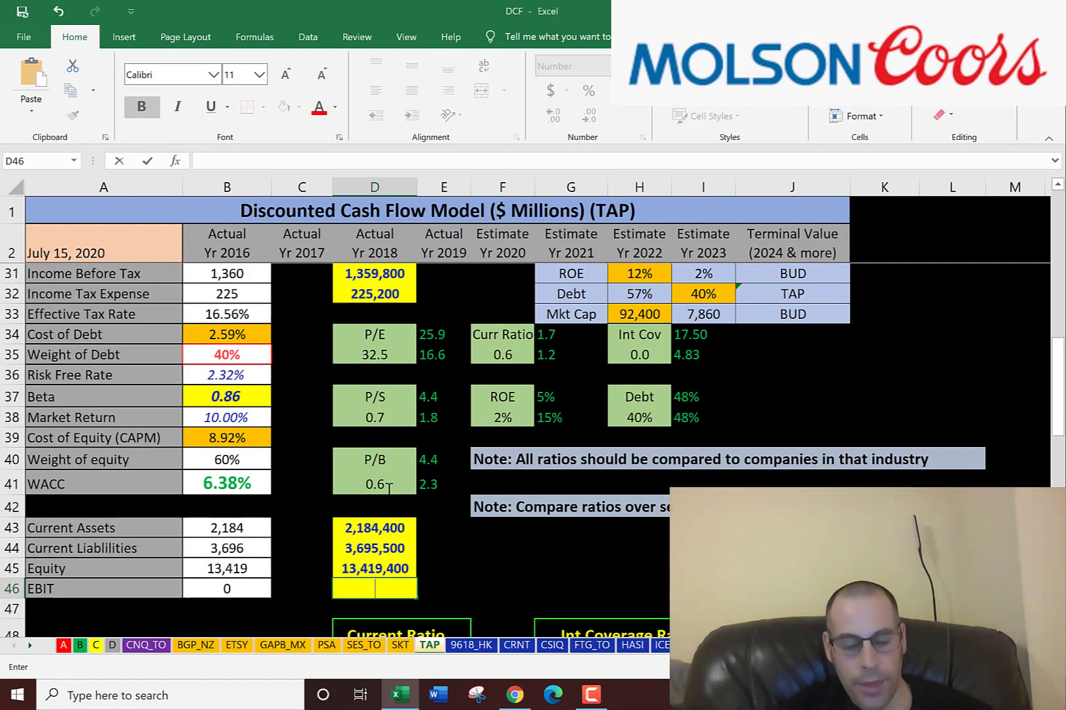
key("ctrl+v")
key("Return")
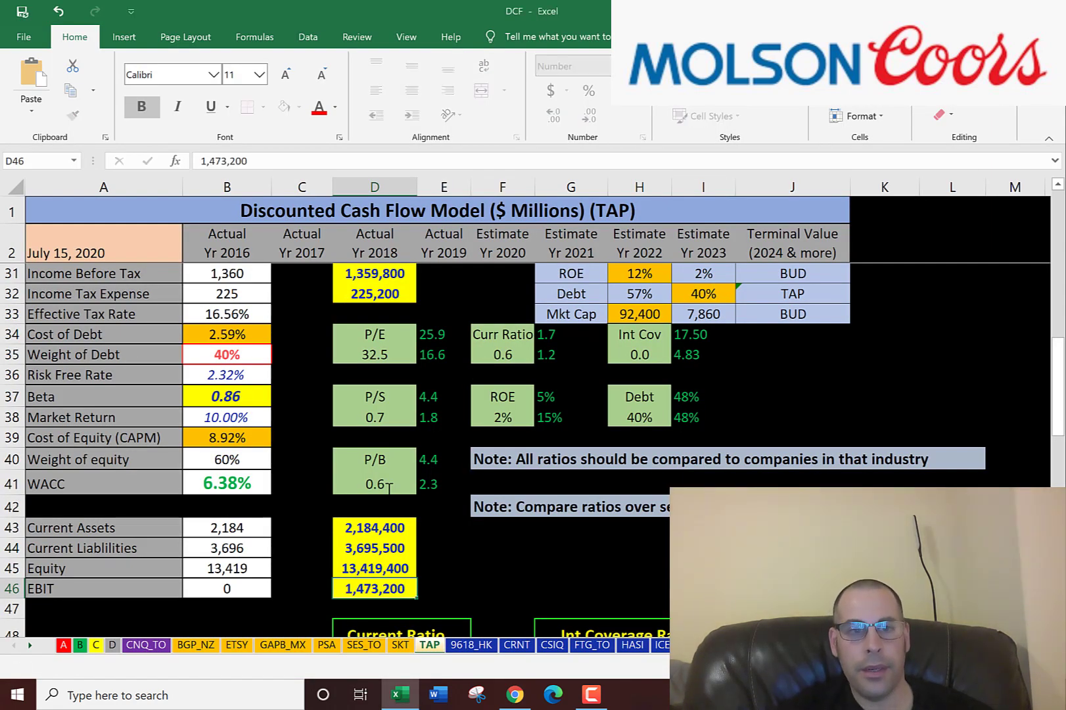
- Examine the cost and weight of debt, cost and weight of equity, and the resulting WACC calculation in column B
key("Left")
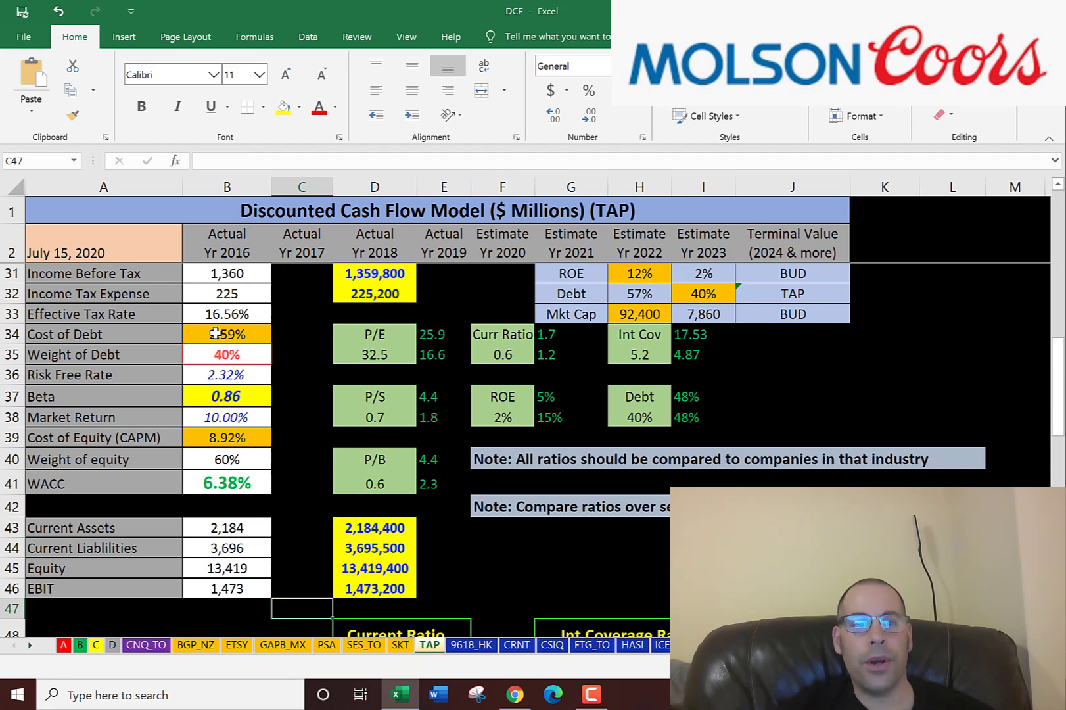
left_click(215, 334)
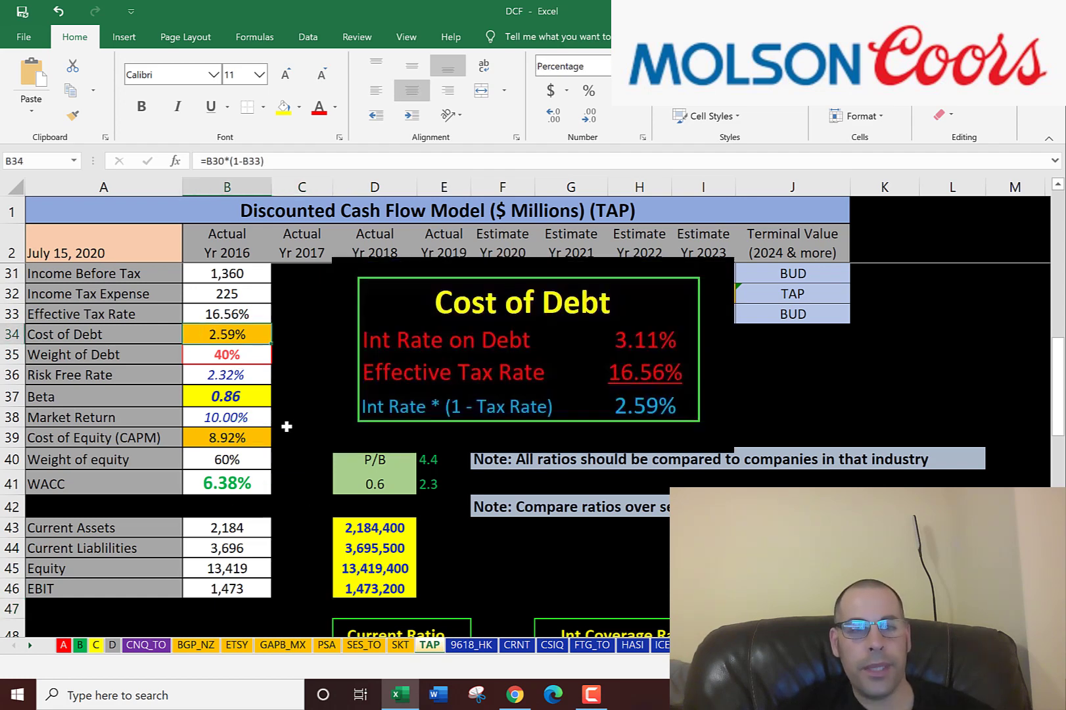
left_click(210, 357)
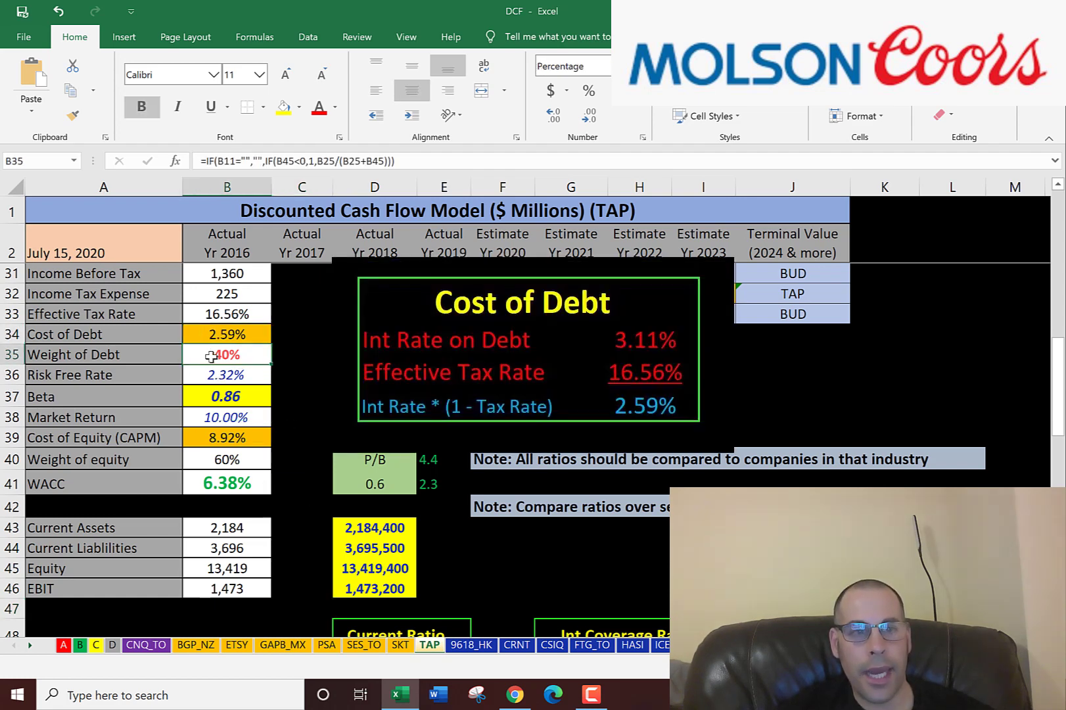
left_click(221, 438)
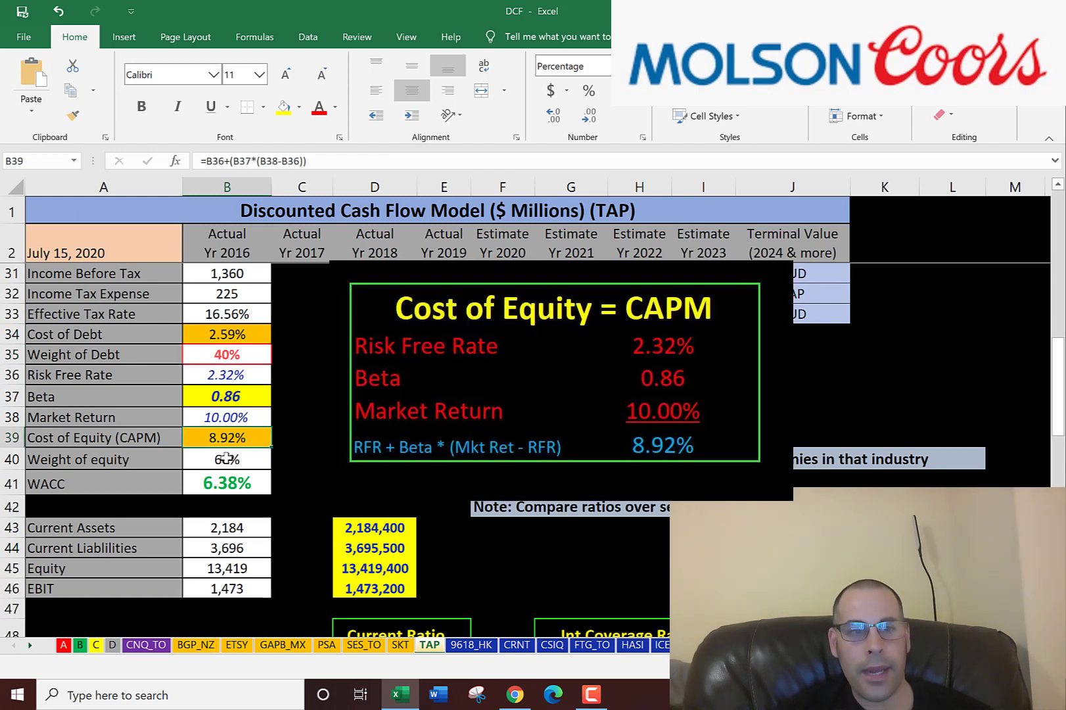
left_click(226, 459)
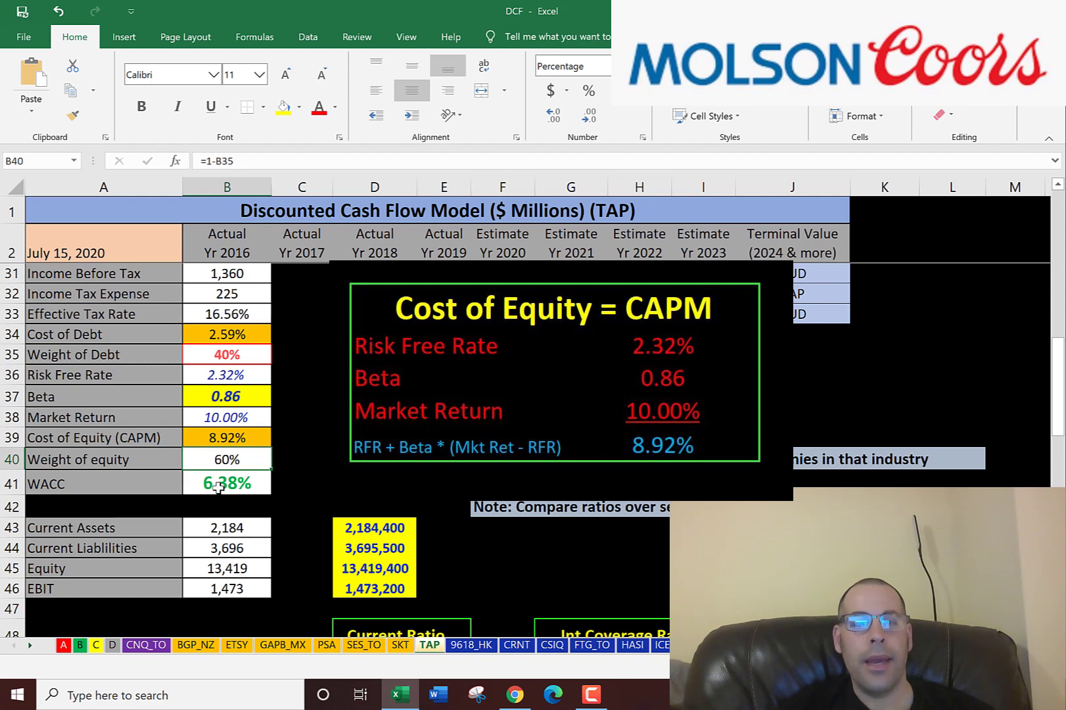
left_click(219, 482)
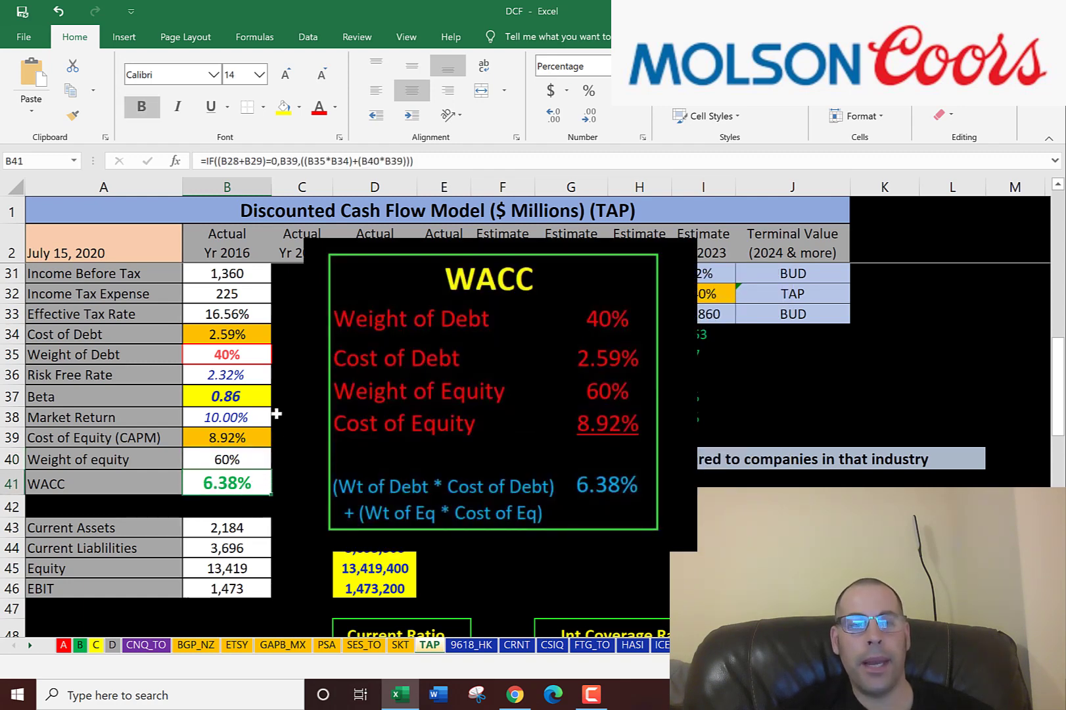
left_click(208, 335)
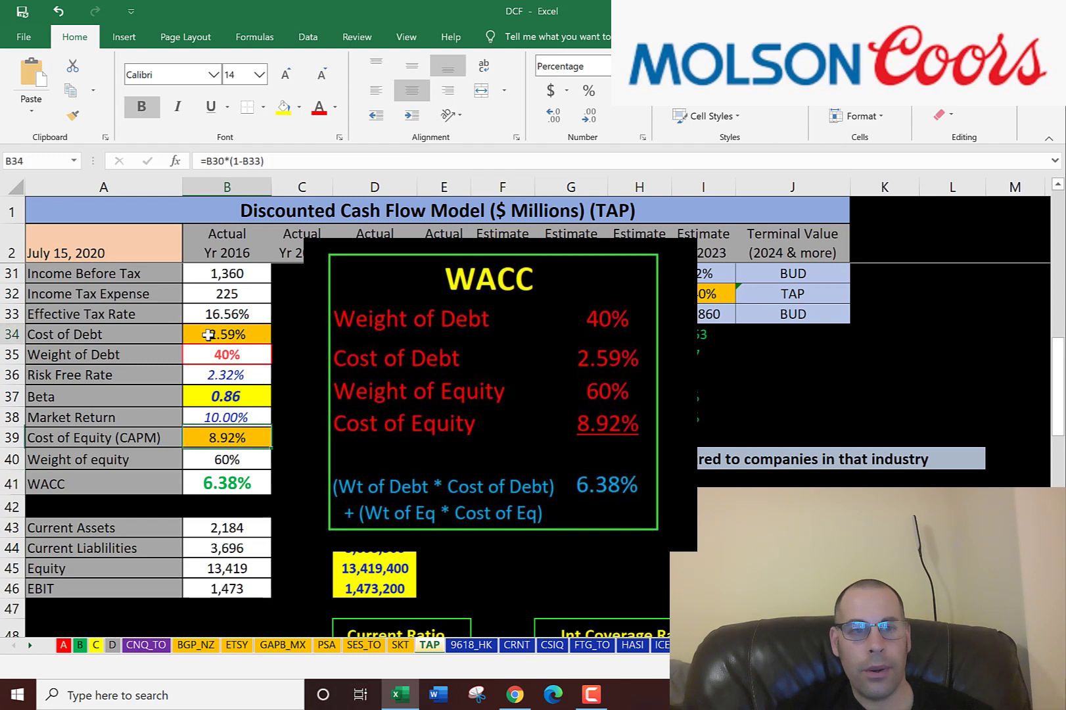
left_click(209, 438)
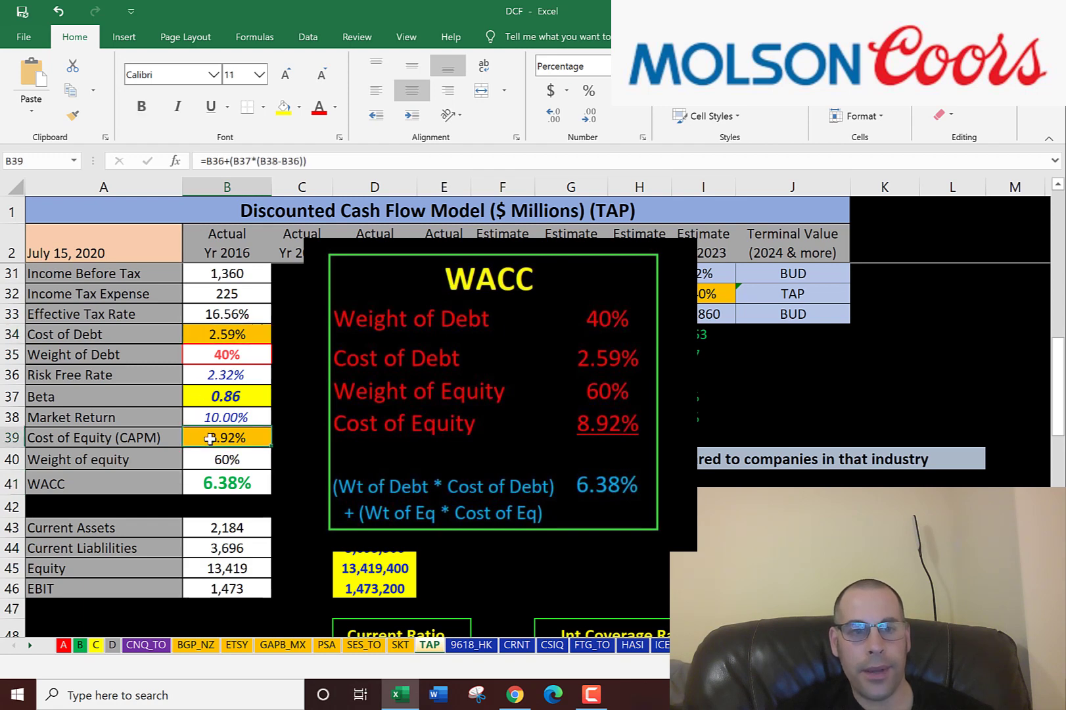
left_click(223, 483)
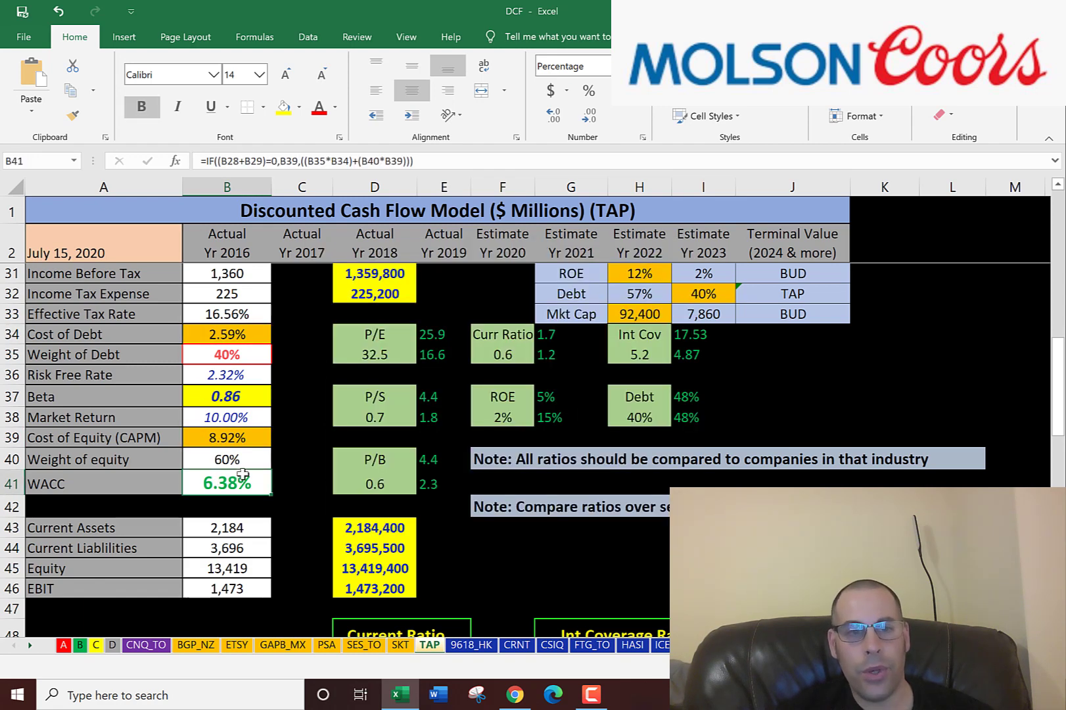
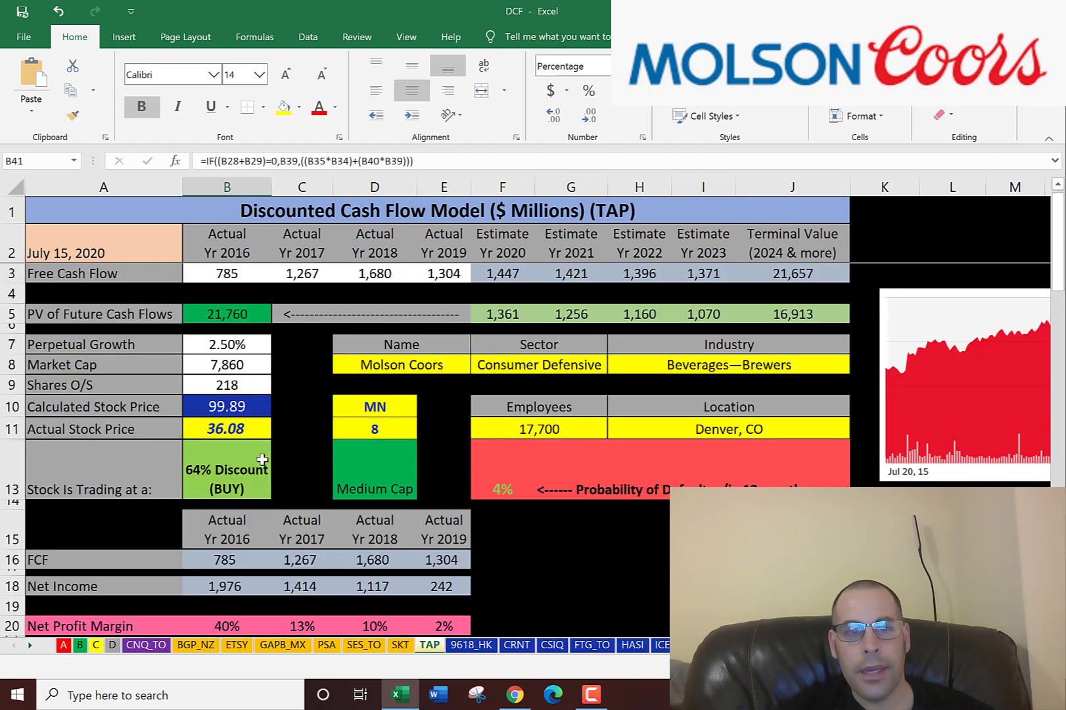
- Examine the estimated free cash flows in row 3 from Yr 2020 through the terminal value in J3
left_click(483, 289)
key("Up")
key("Up")
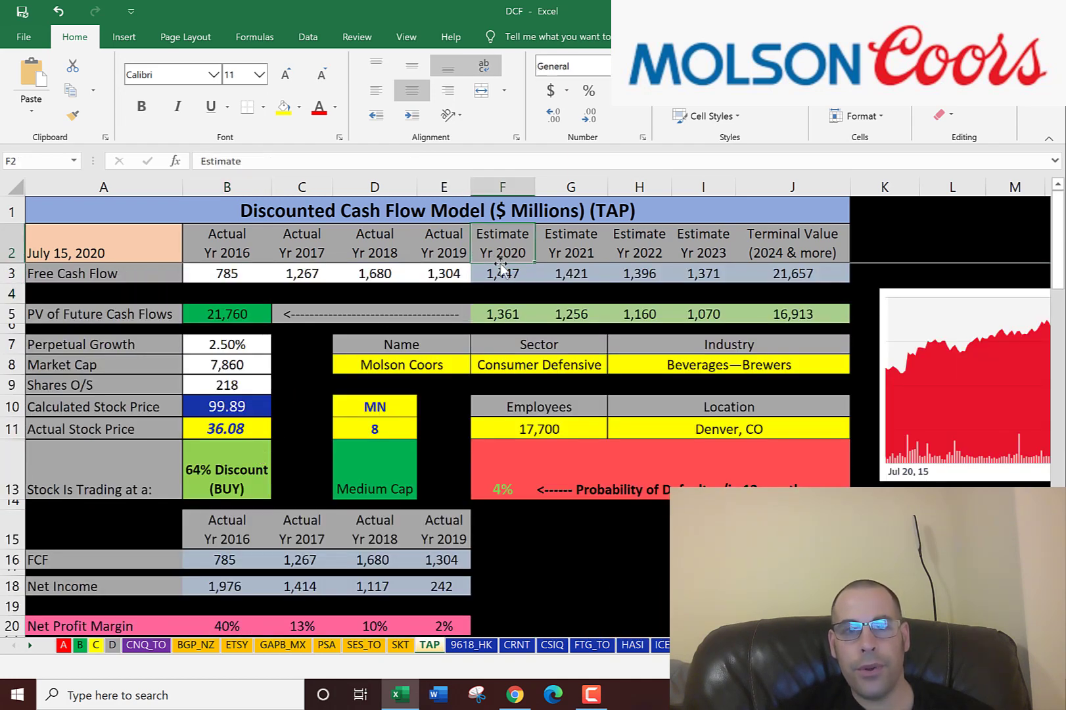
key("Down")
key("Right")
key("Right")
key("Right")
key("Right")
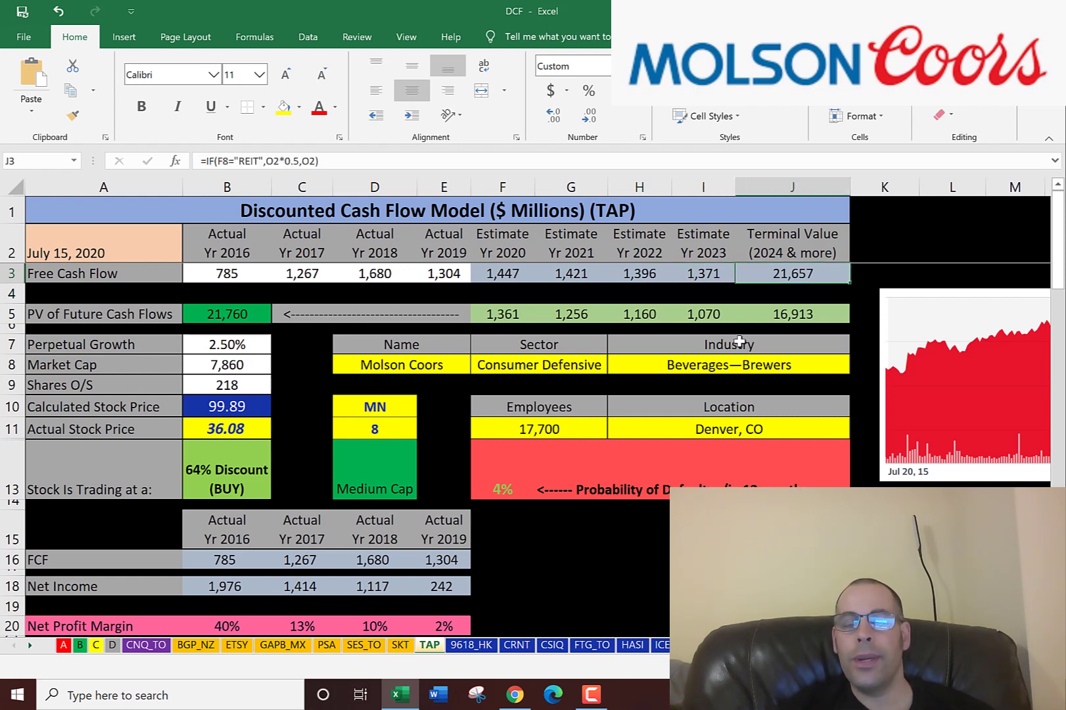
- Examine the present values of the future cash flows in row 5, from the terminal value back to the sum in B5
key("Down")
key("Down")
key("Left")
key("Left")
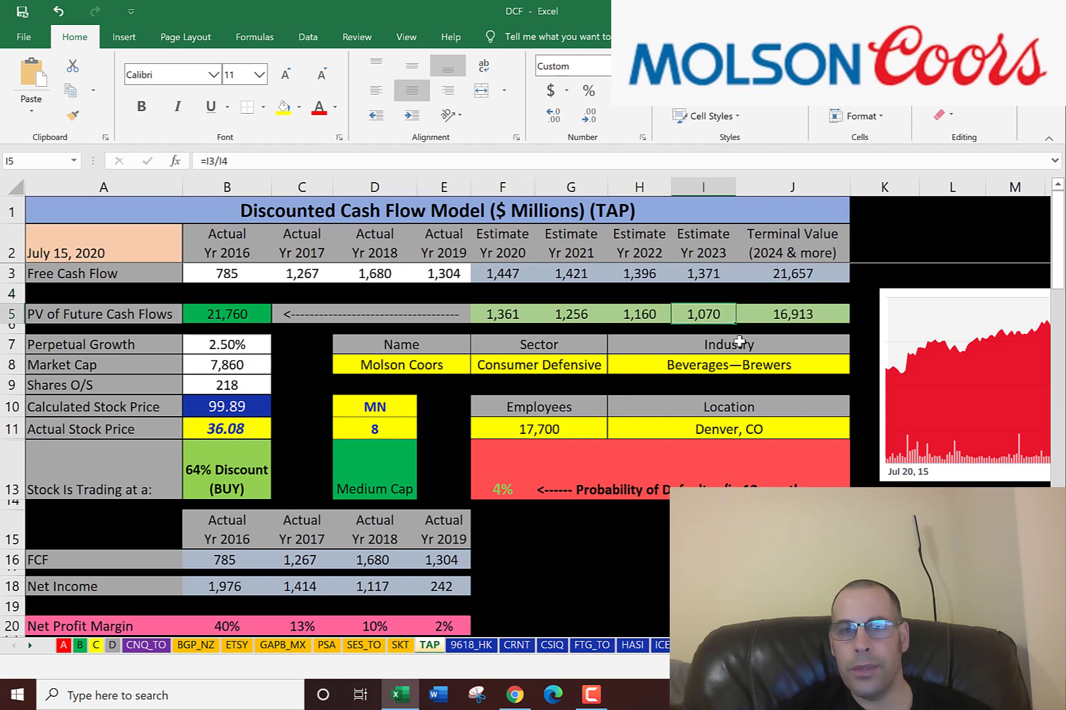
key("Left")
key("Left")
key("Left")
key("Left")
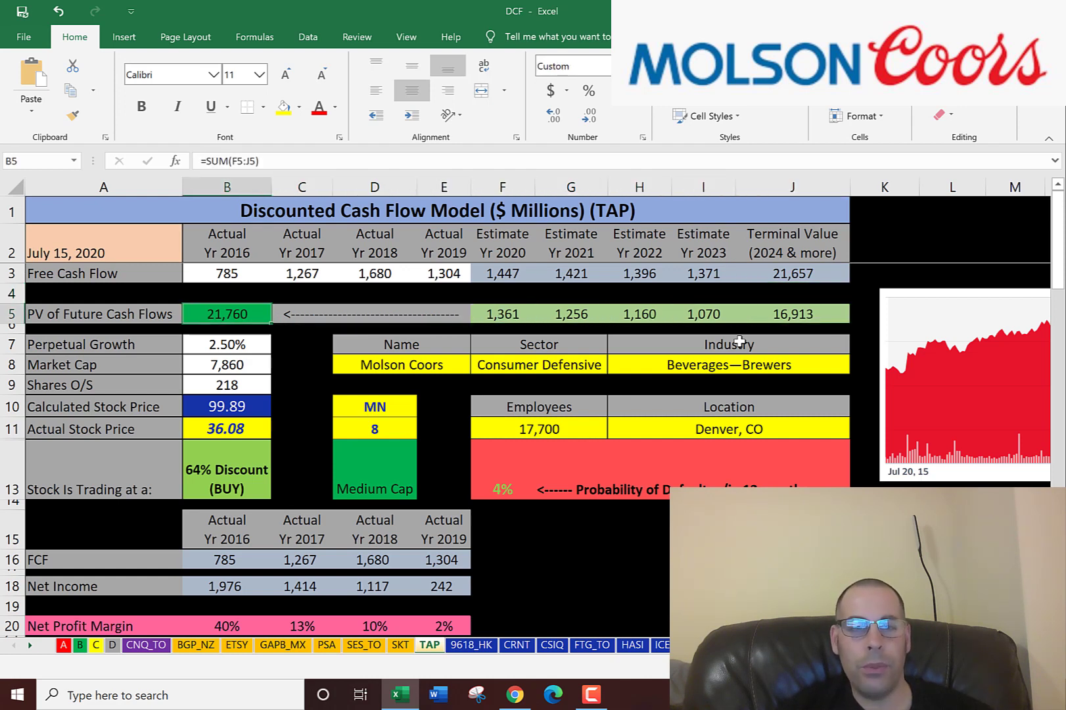
- Examine the shares outstanding, calculated stock price and actual stock price in B9 through B11
key("Down")
key("Down")
key("Down")
key("Down")
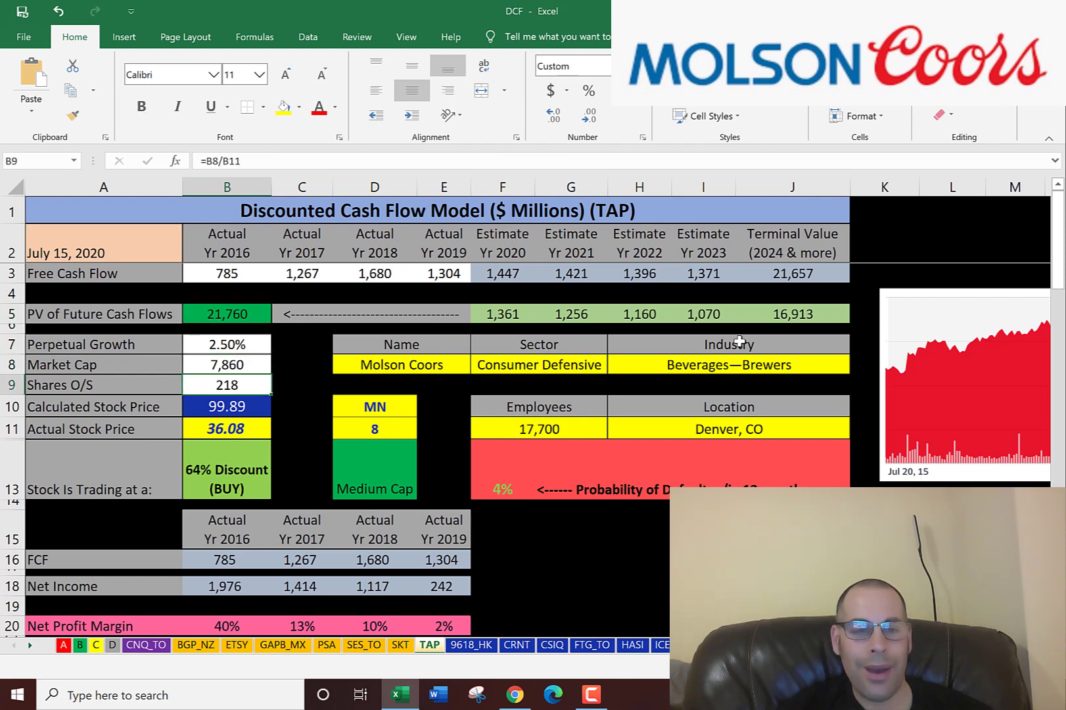
key("Down")
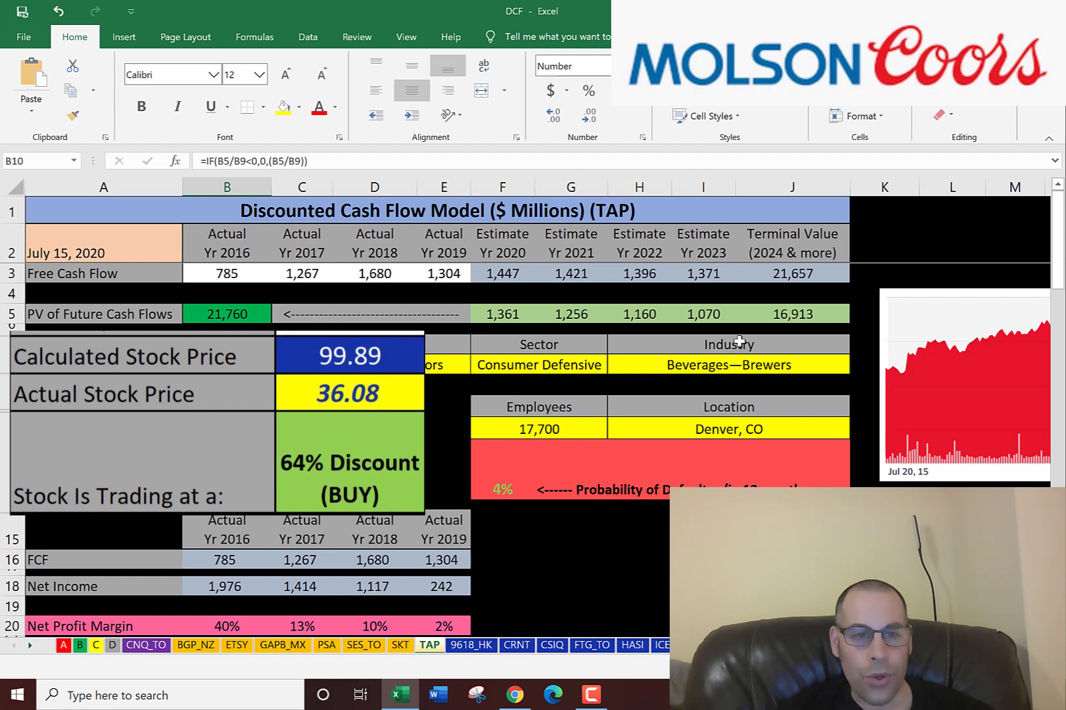
key("Down")
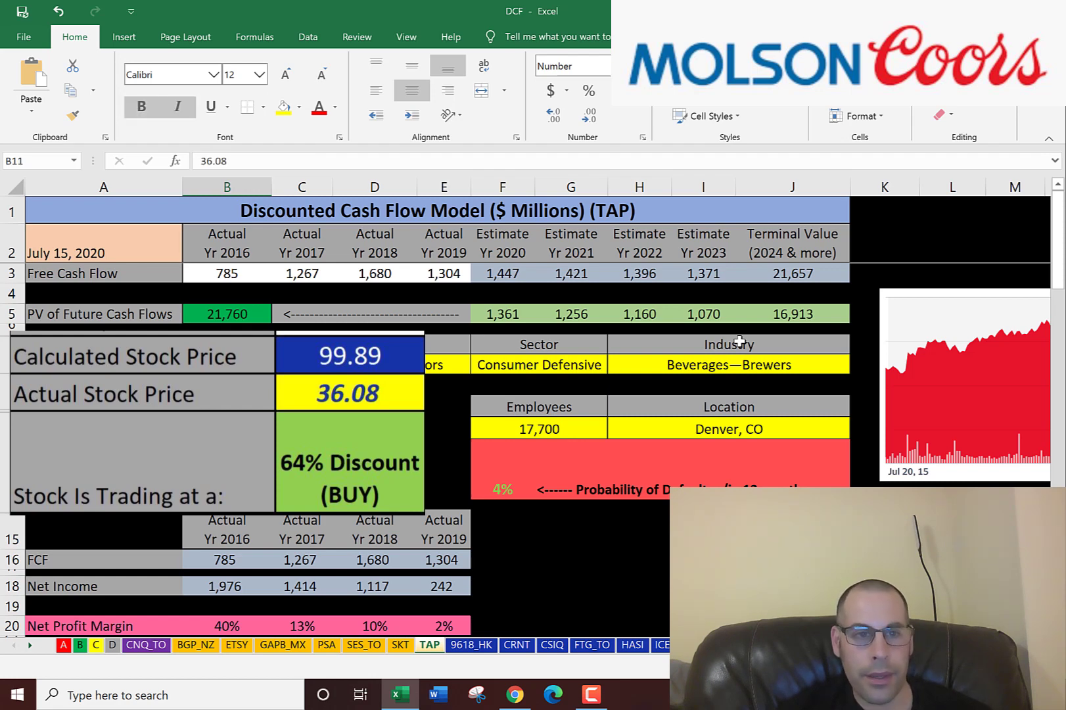
- Check Molson Coors' share price against its fair value on Simply Wall St in Chrome, and return to the DCF workbook in Excel
key("alt+Tab")
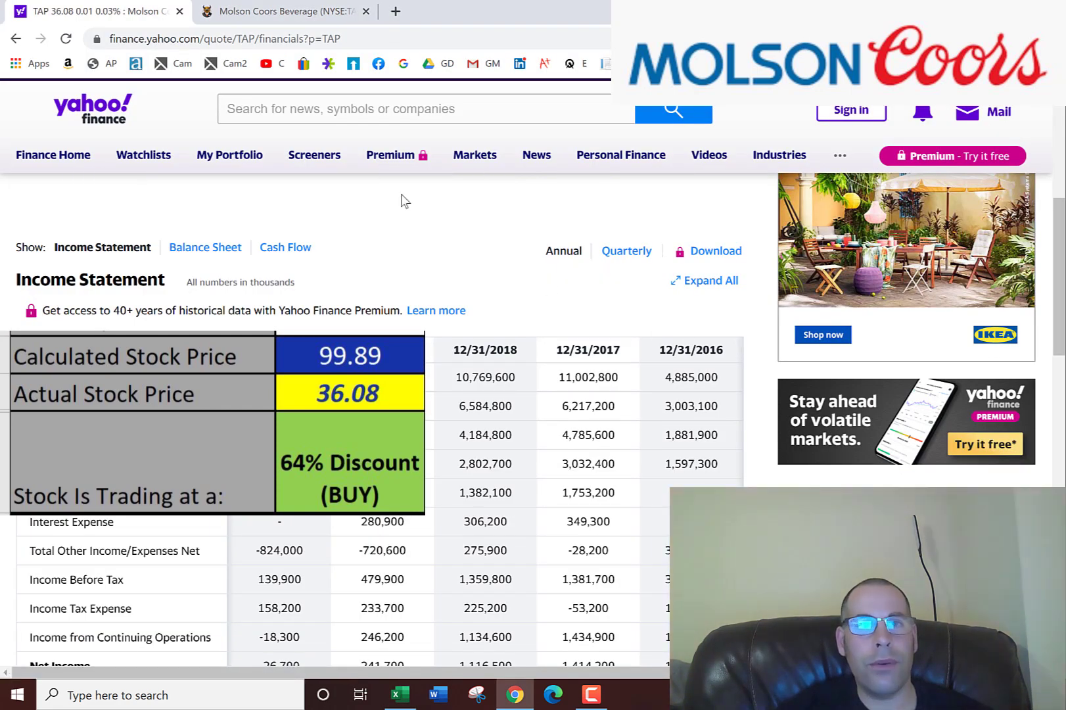
key("ctrl+Tab")
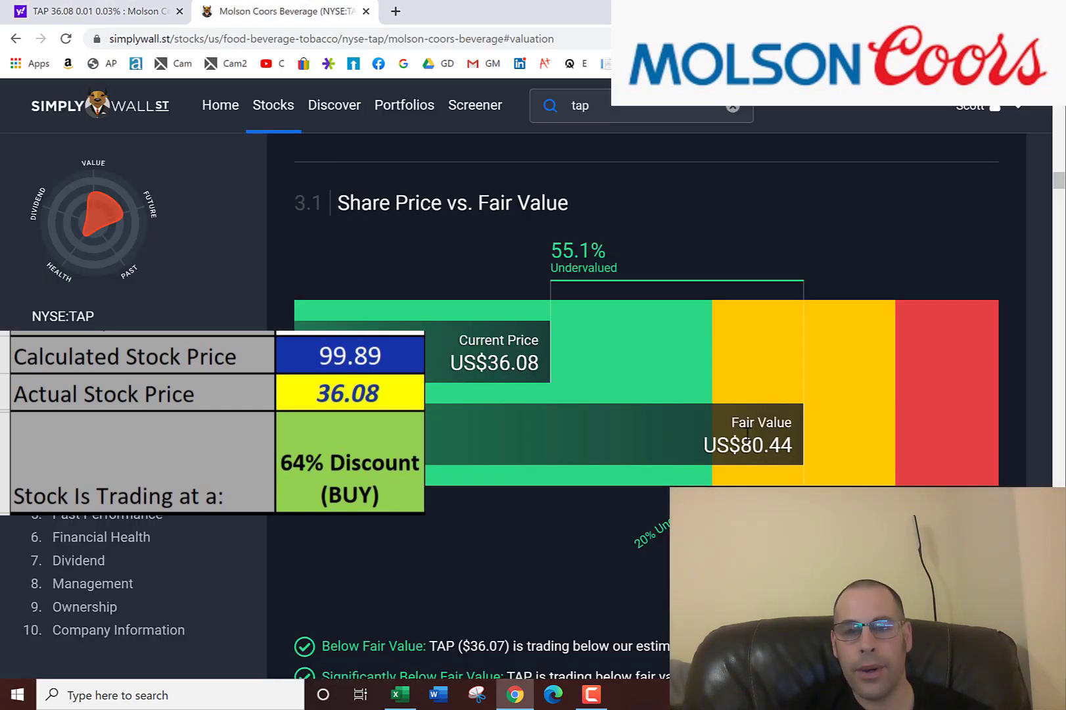
key("alt+Tab")
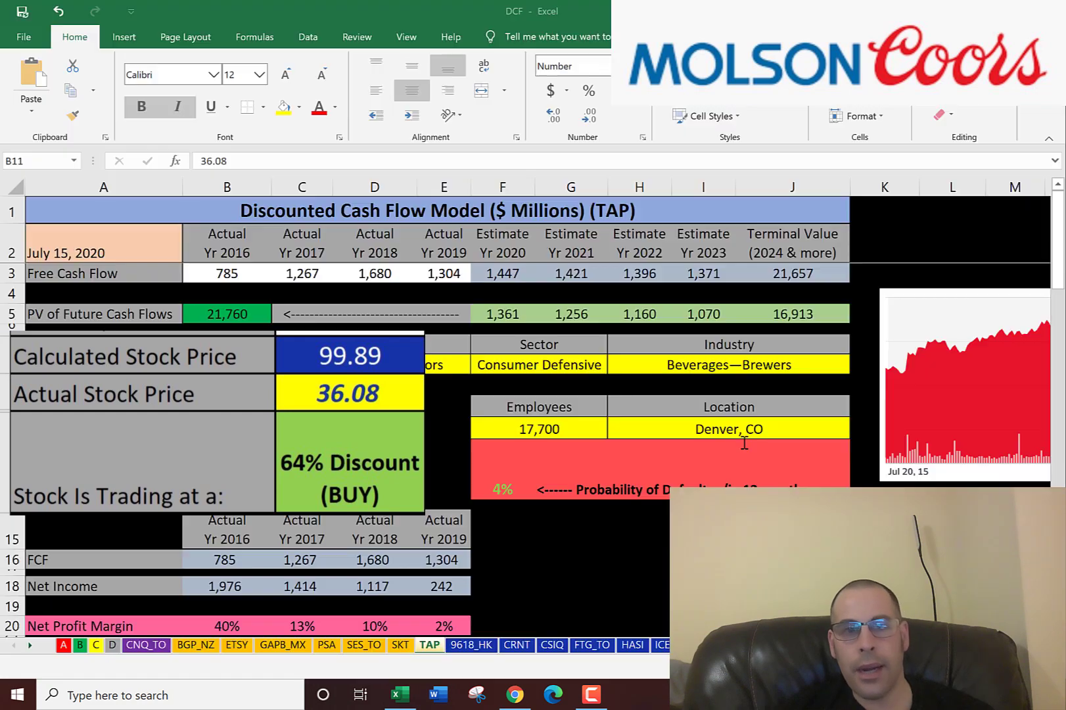
- Move the stock price history chart picture so it starts at column C and its full width shows
left_click(904, 361)
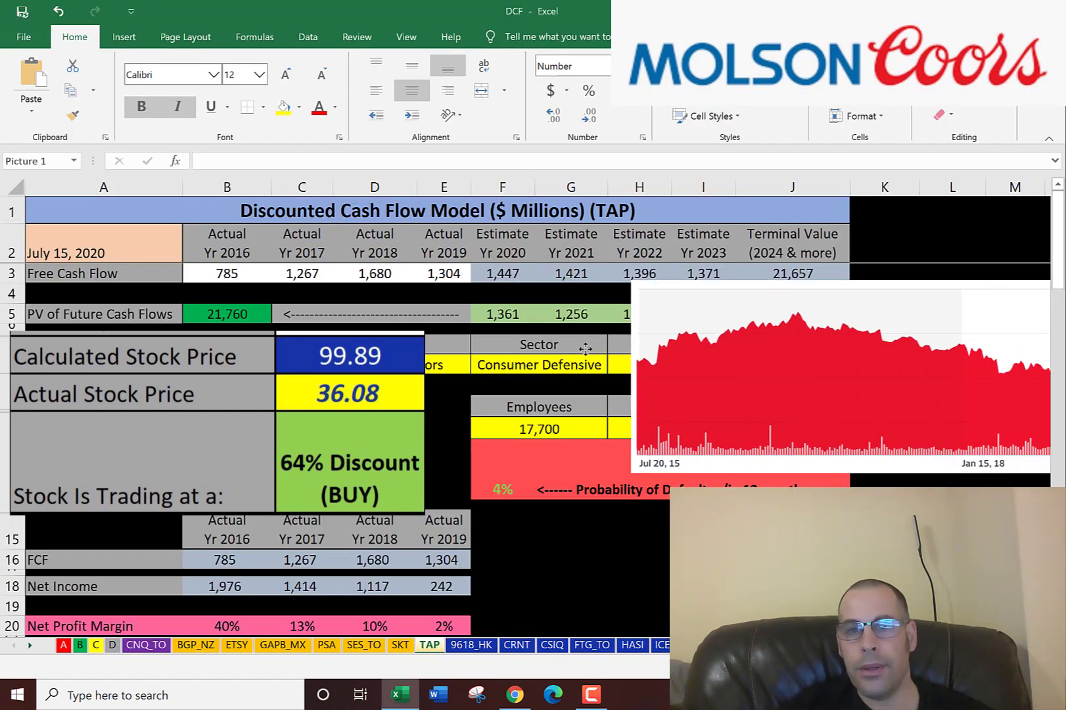
left_click(324, 355)
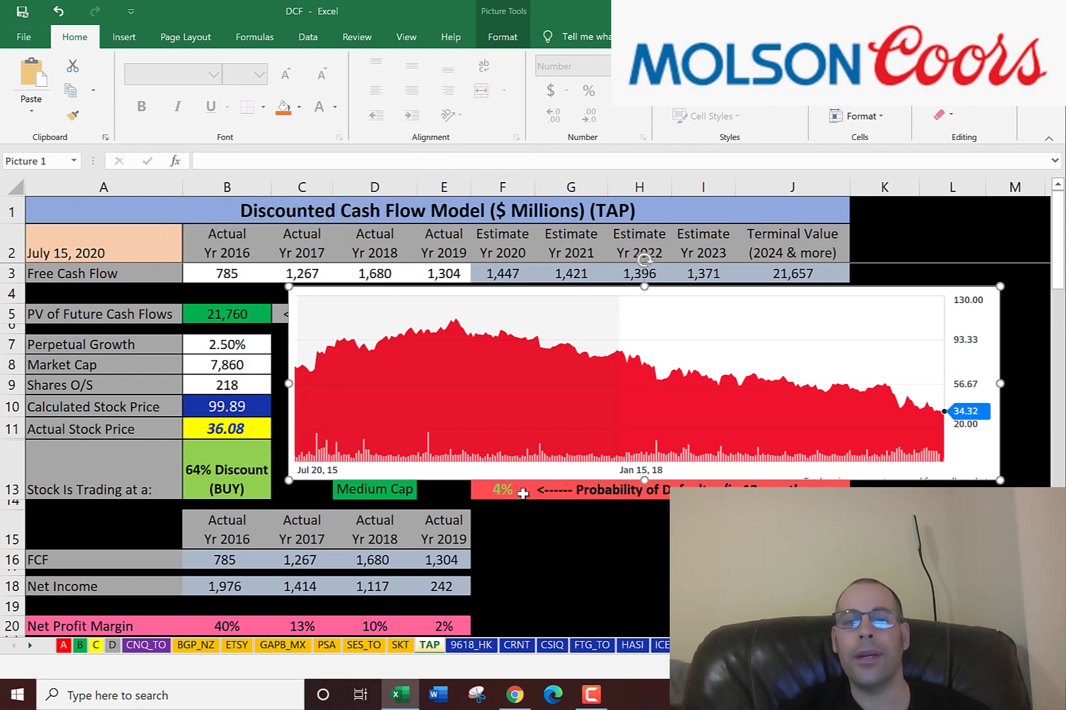
- Examine the P/E ratio in D35 and its breakdown of stock price, EPS and Price / EPS in E54 through E56
scroll(522, 493, "down", 8)
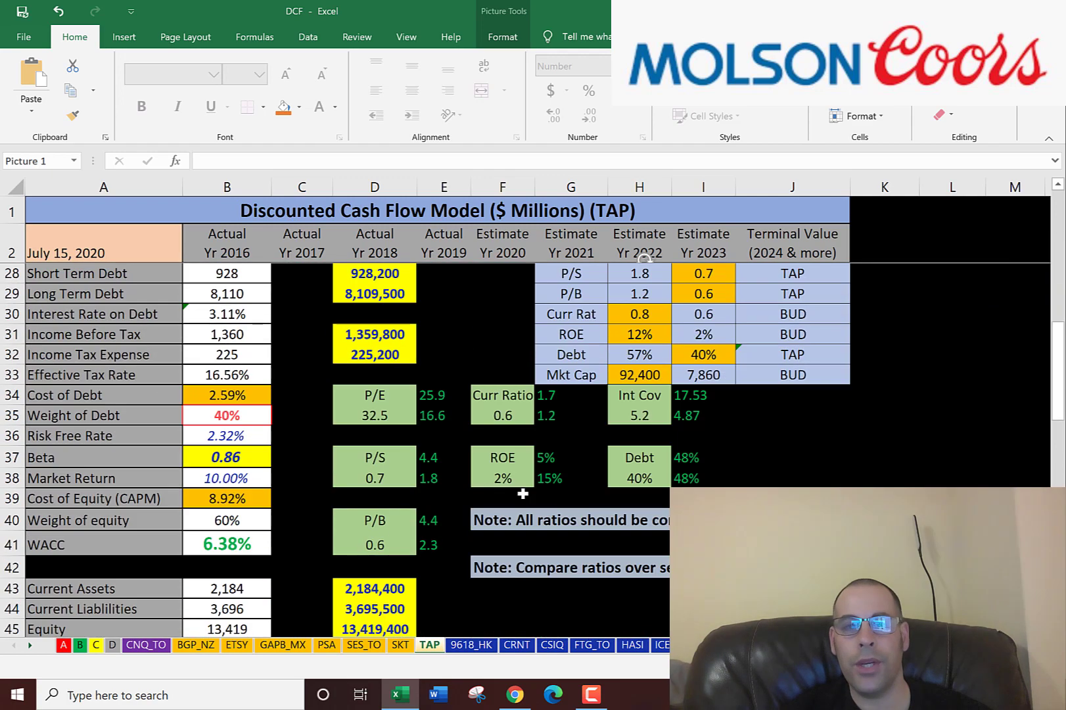
scroll(523, 493, "down", 1)
left_click(361, 355)
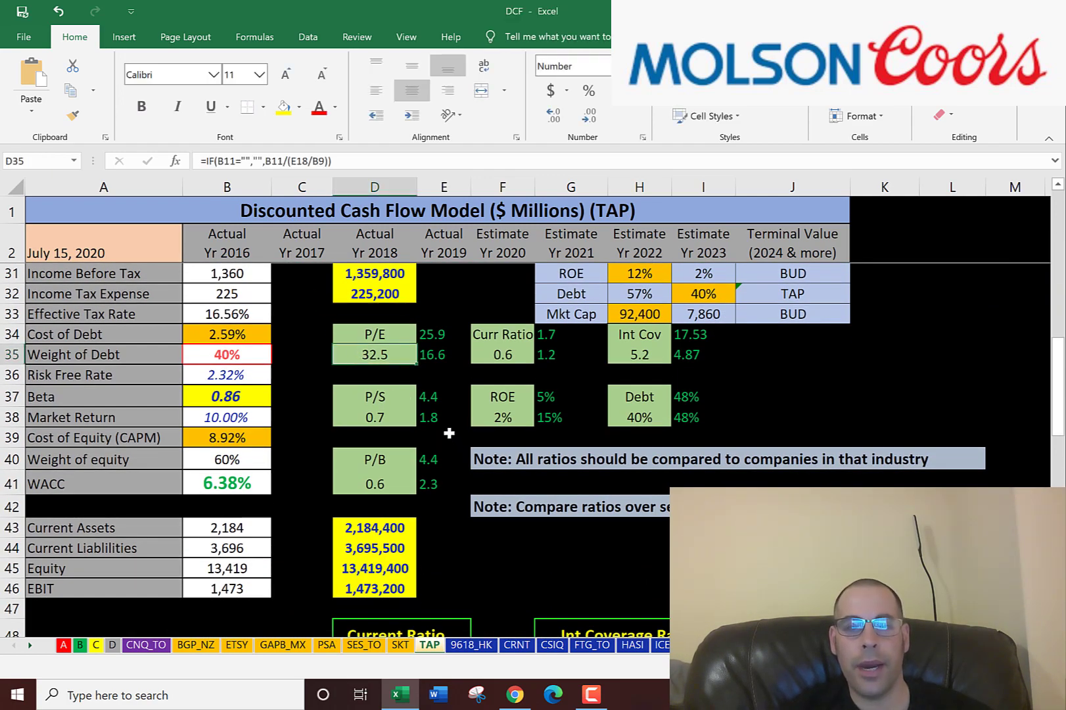
scroll(449, 432, "down", 5)
left_click(442, 458)
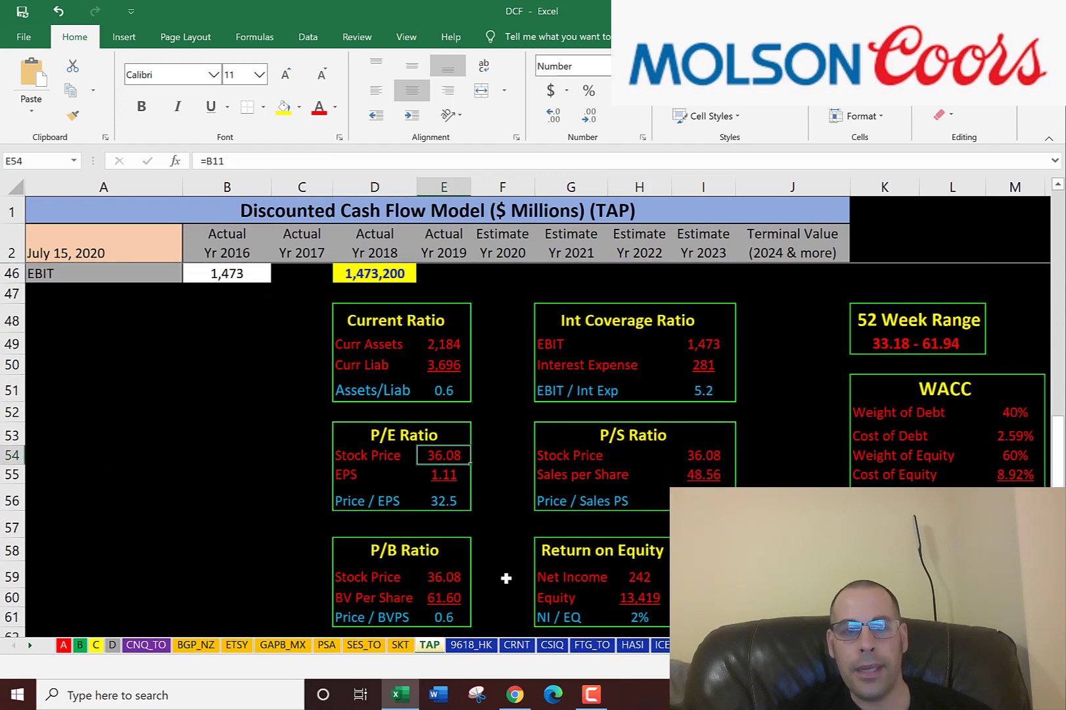
key("Down")
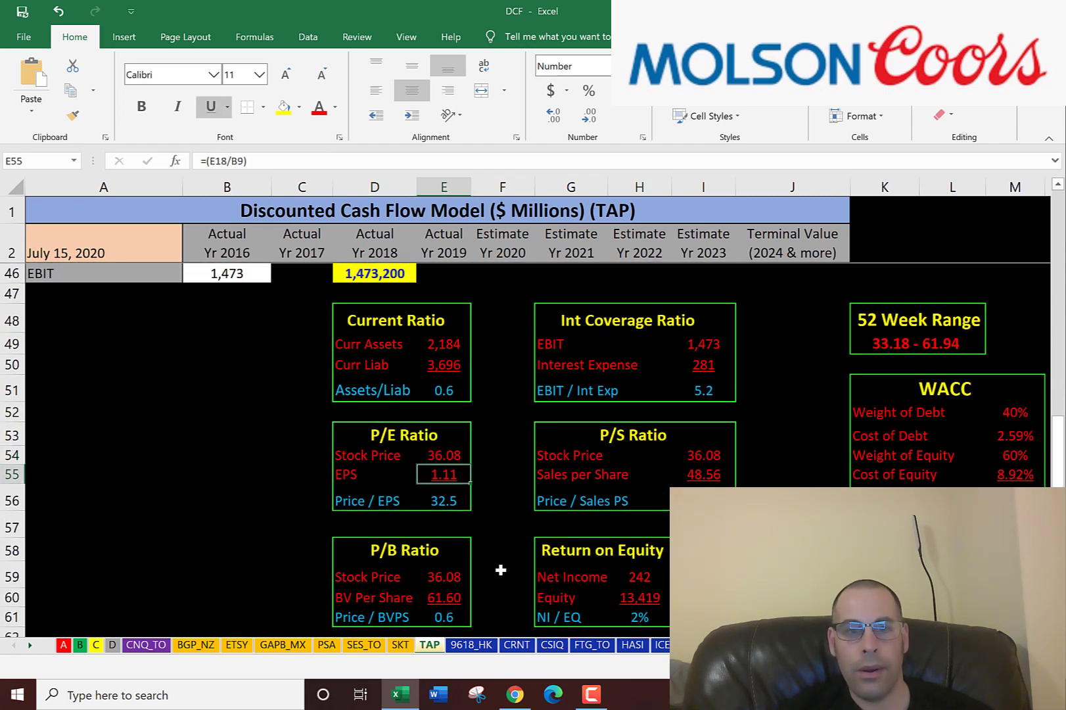
key("Left")
key("Right")
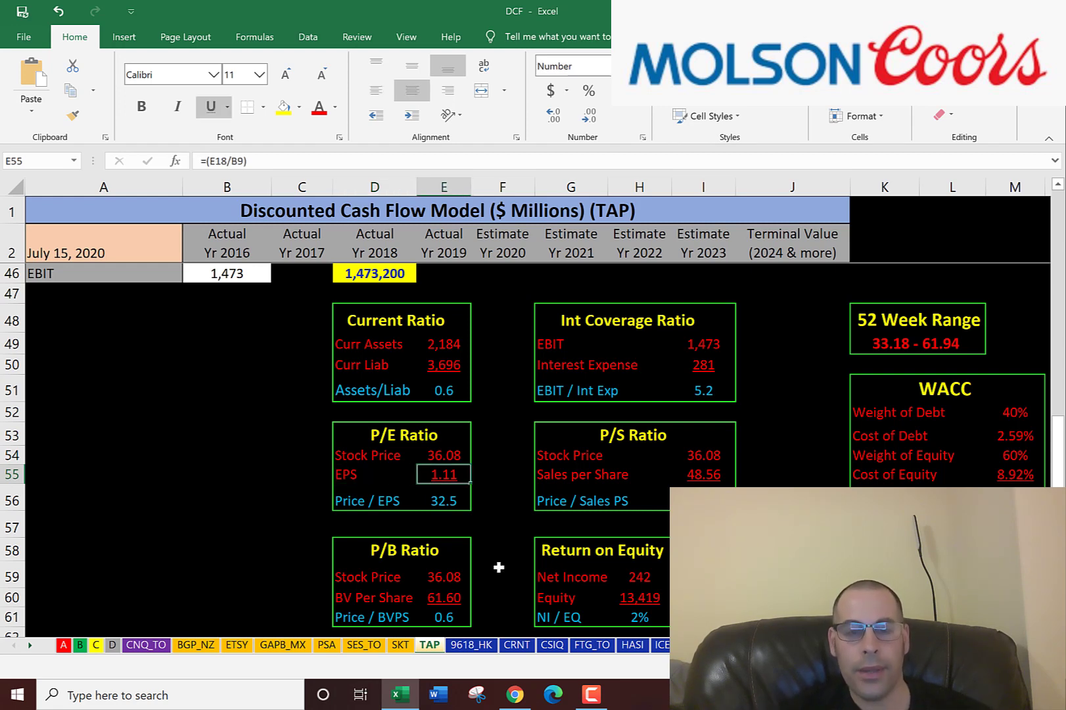
left_click(449, 502)
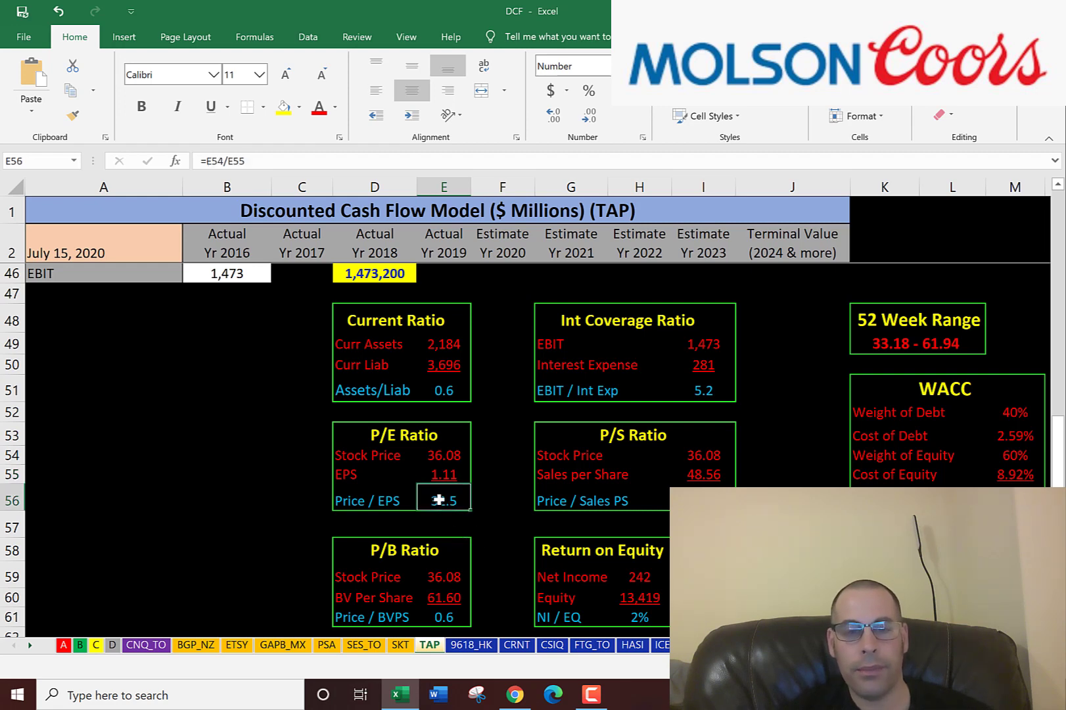
- Examine the P/S ratio in D38 and its breakdown of stock price, sales per share and Price / Sales PS in I54 through I56
scroll(438, 500, "up", 5)
left_click(388, 418)
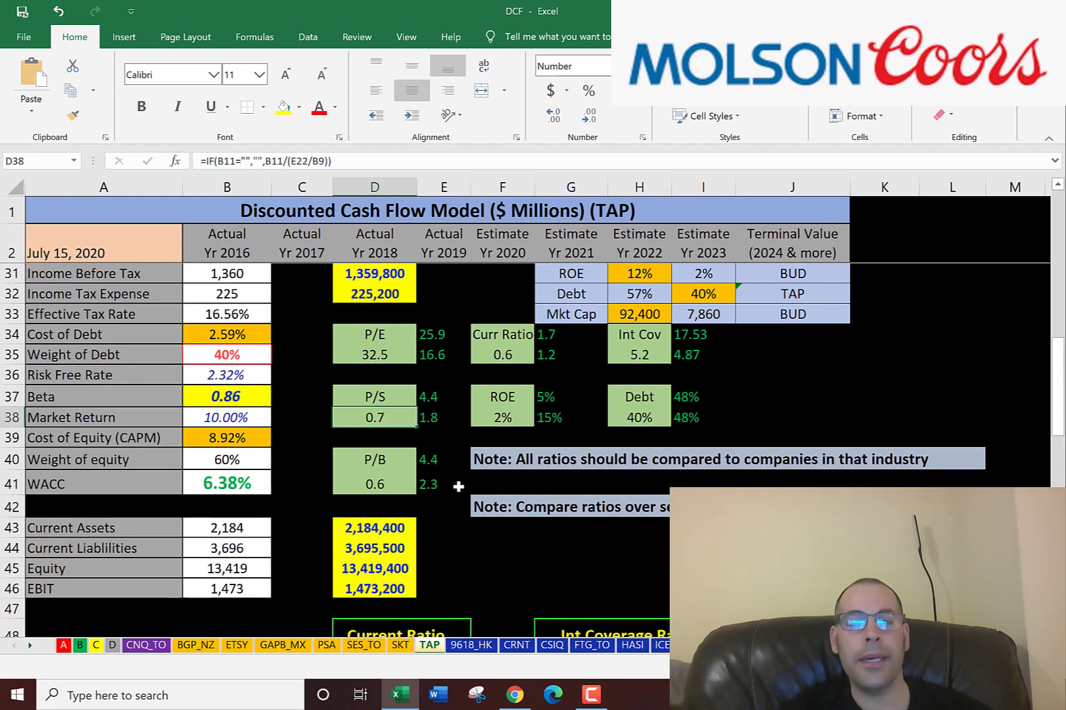
scroll(526, 467, "down", 4)
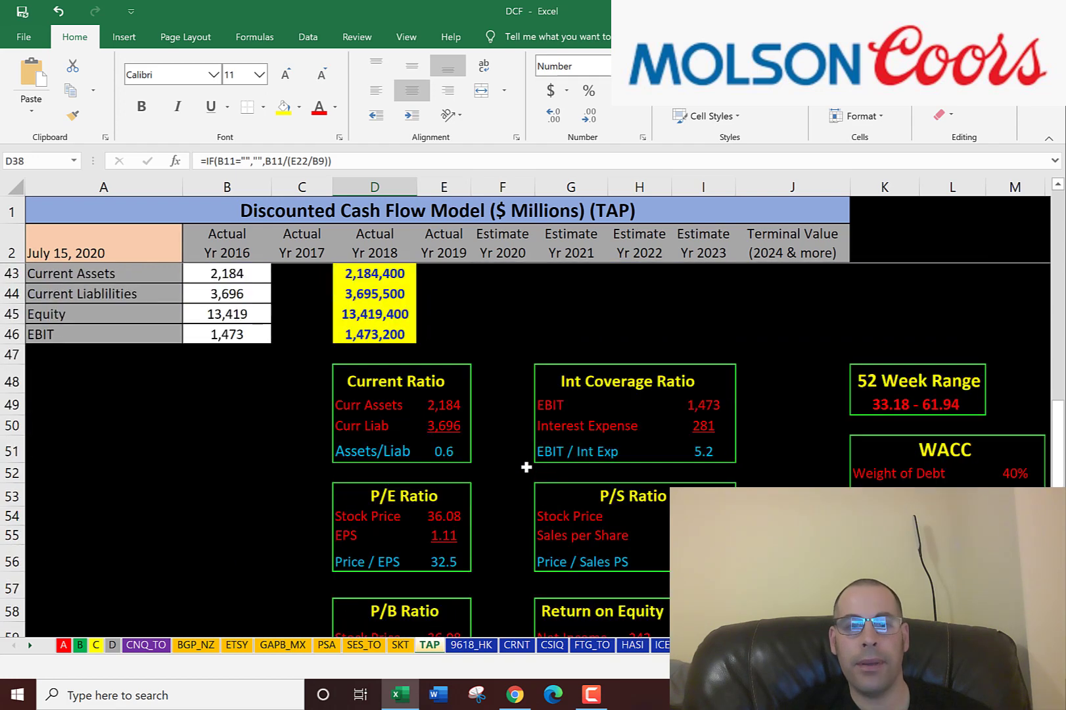
scroll(527, 466, "down", 3)
scroll(539, 440, "up", 1)
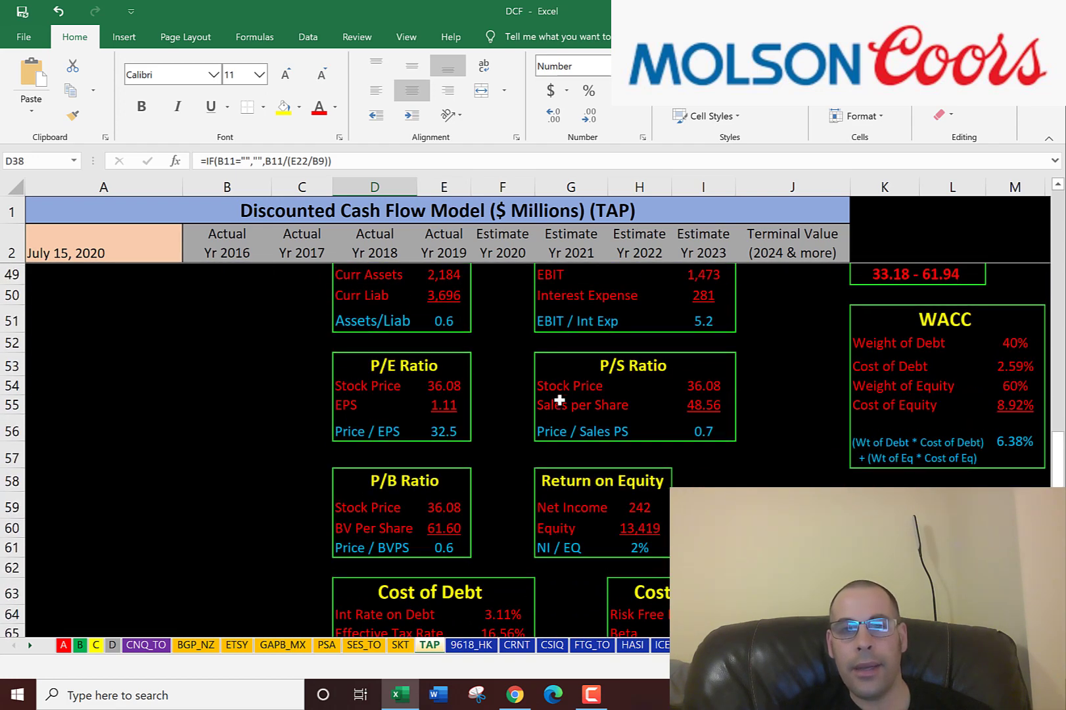
left_click(687, 385)
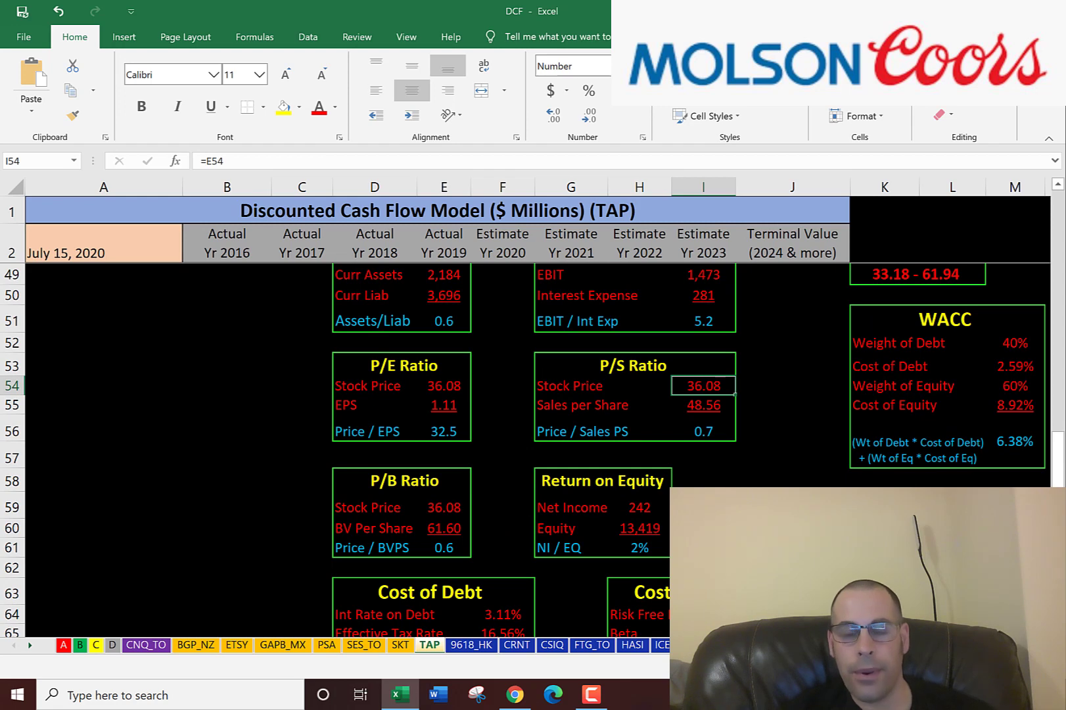
left_click(703, 405)
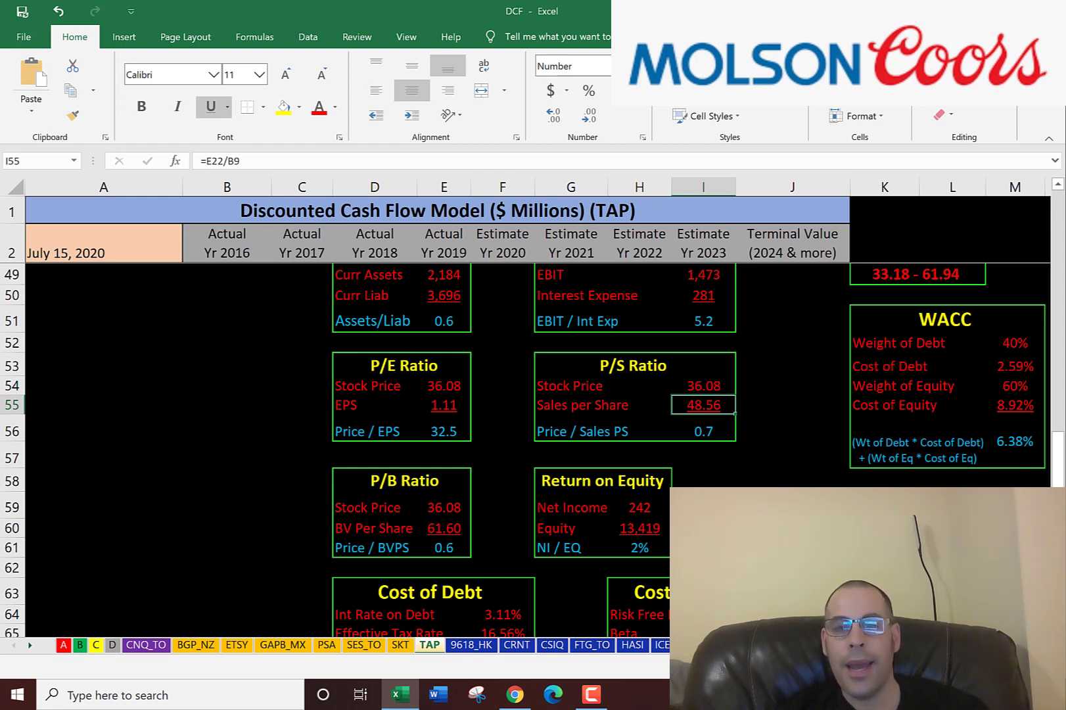
left_click(704, 431)
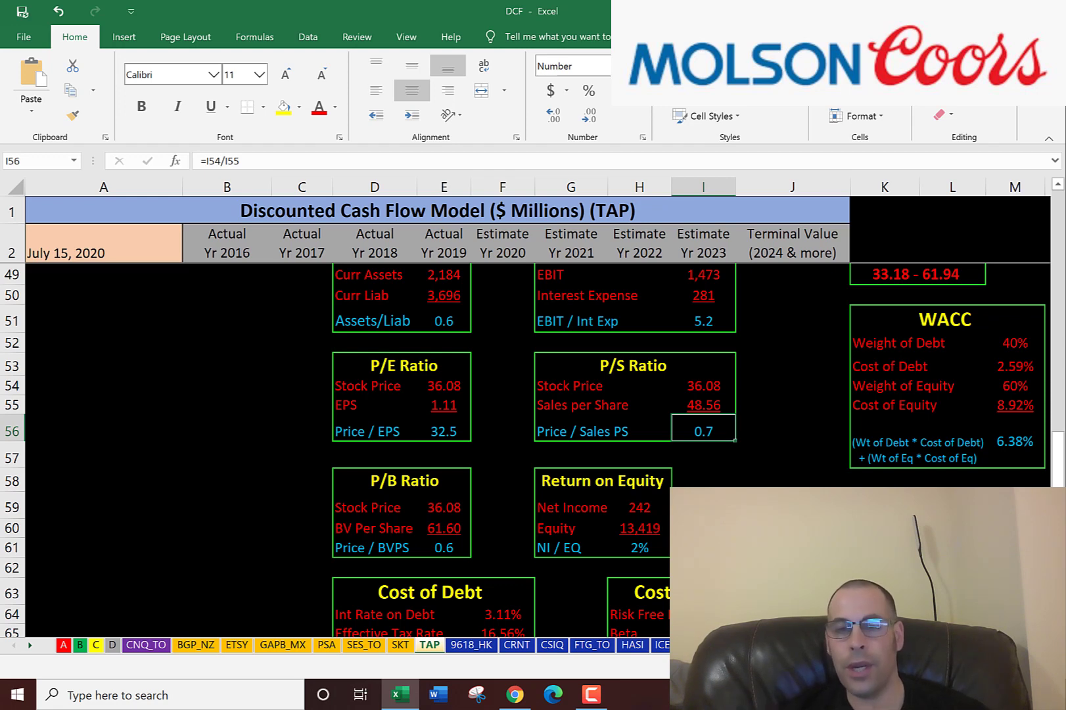
- Examine the P/B ratio in D41, its stock price and book value per share in E59 and E60, and the equity in B45
scroll(635, 499, "up", 5)
left_click(374, 422)
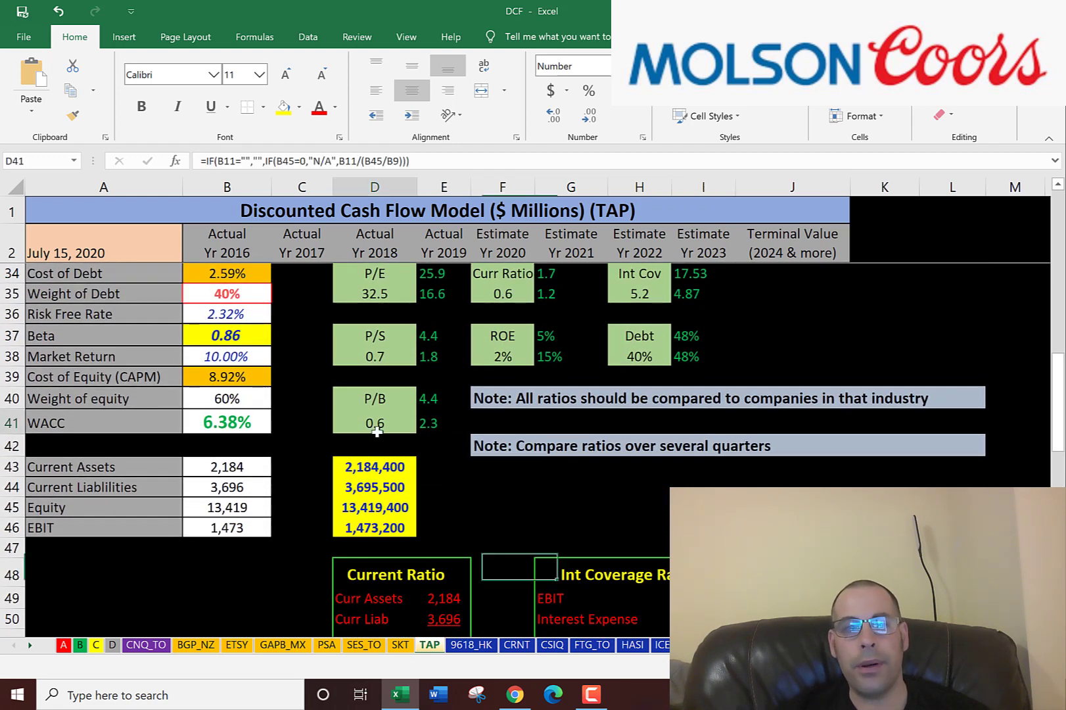
scroll(602, 460, "down", 6)
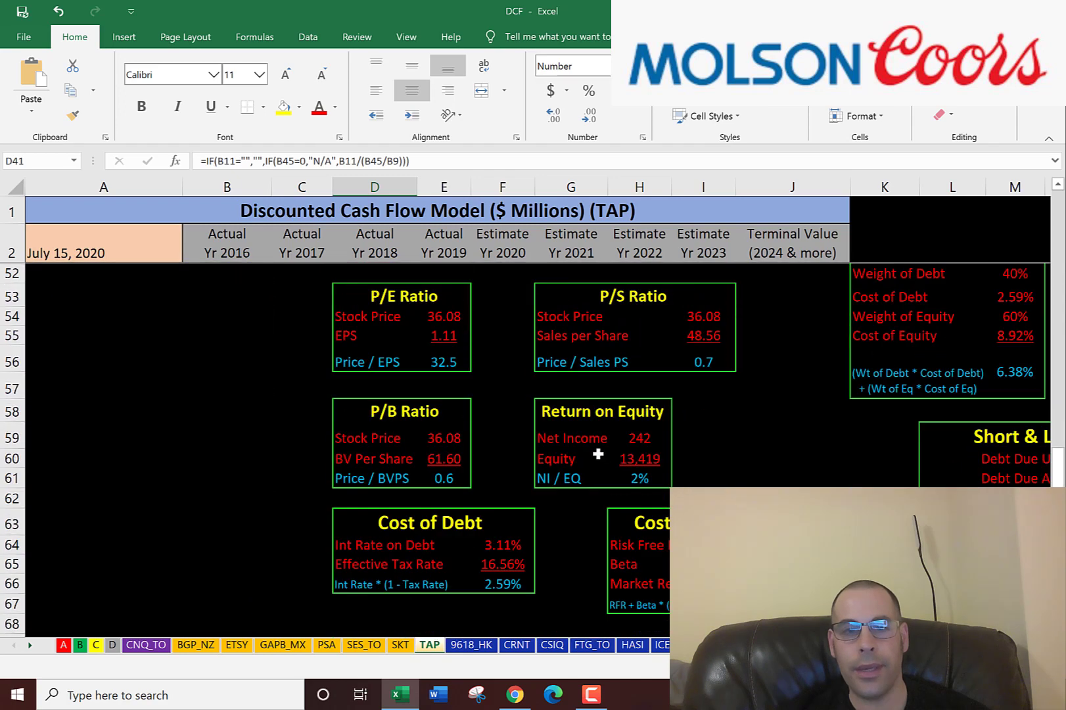
left_click(452, 438)
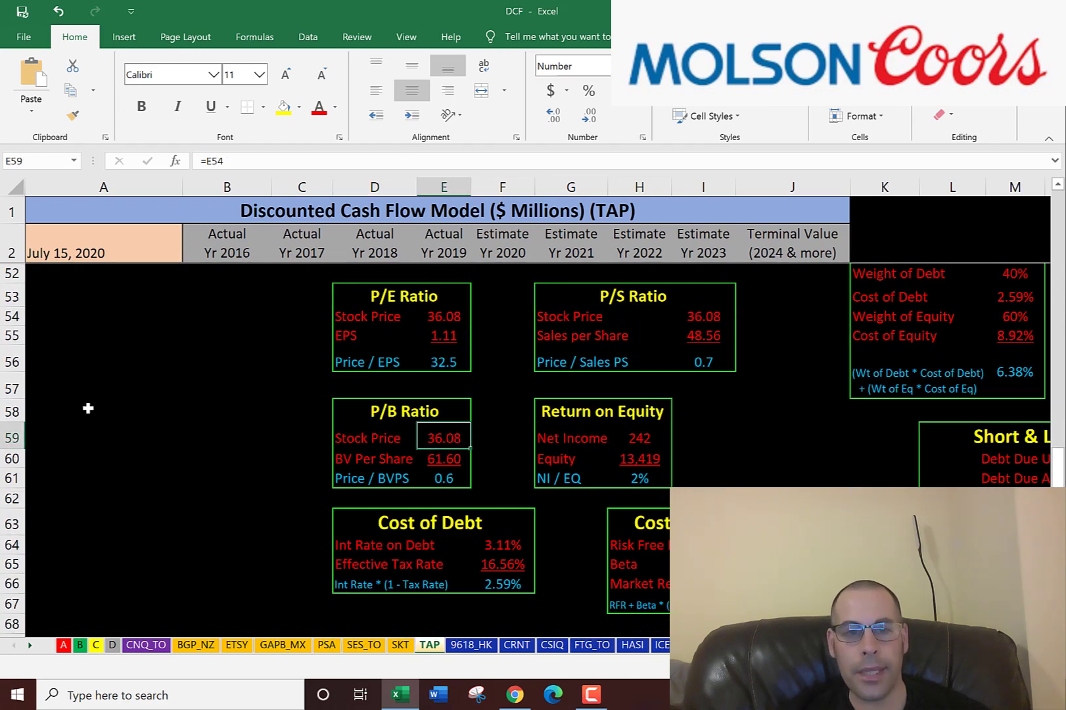
key("Down")
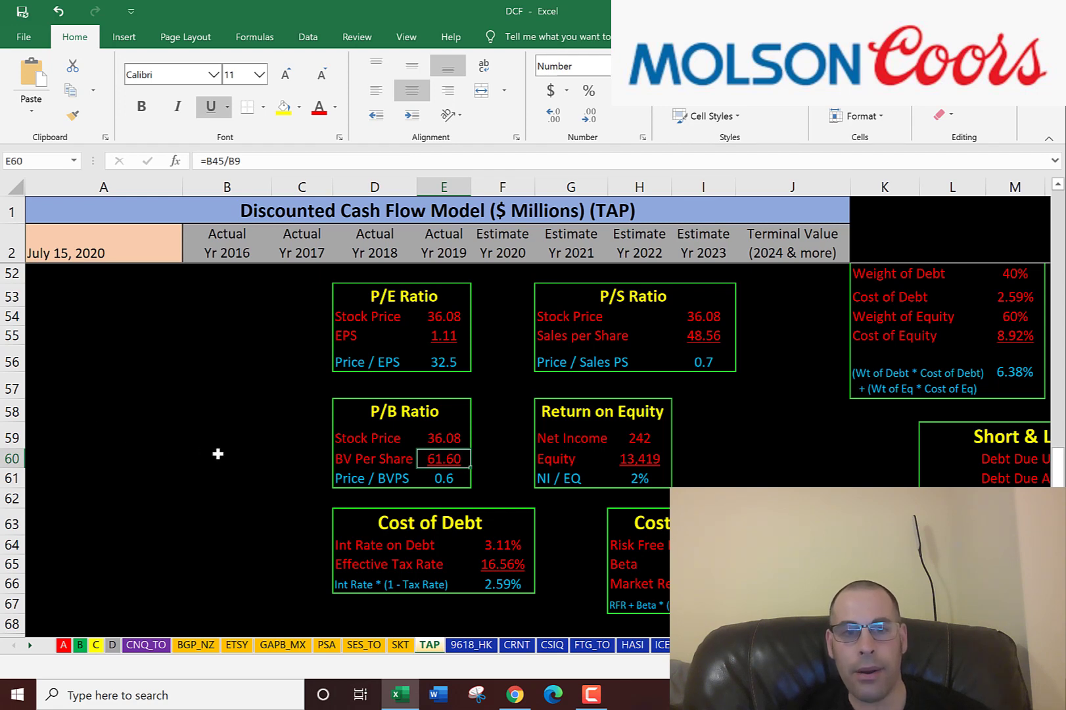
scroll(218, 453, "up", 3)
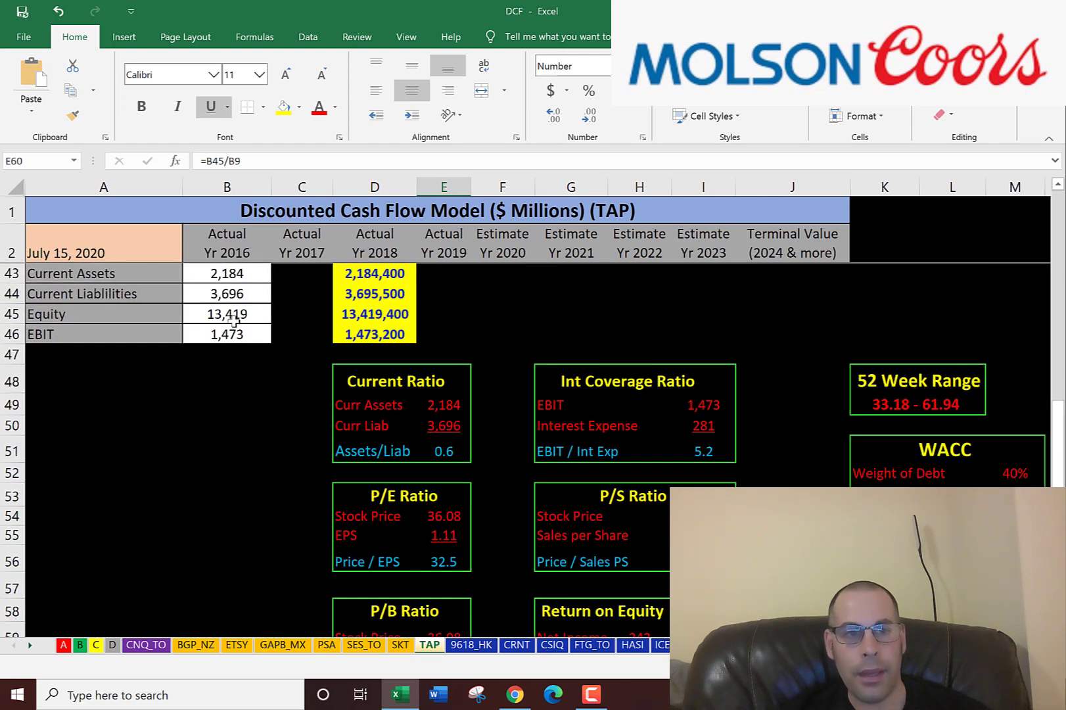
left_click(238, 316)
scroll(293, 395, "down", 3)
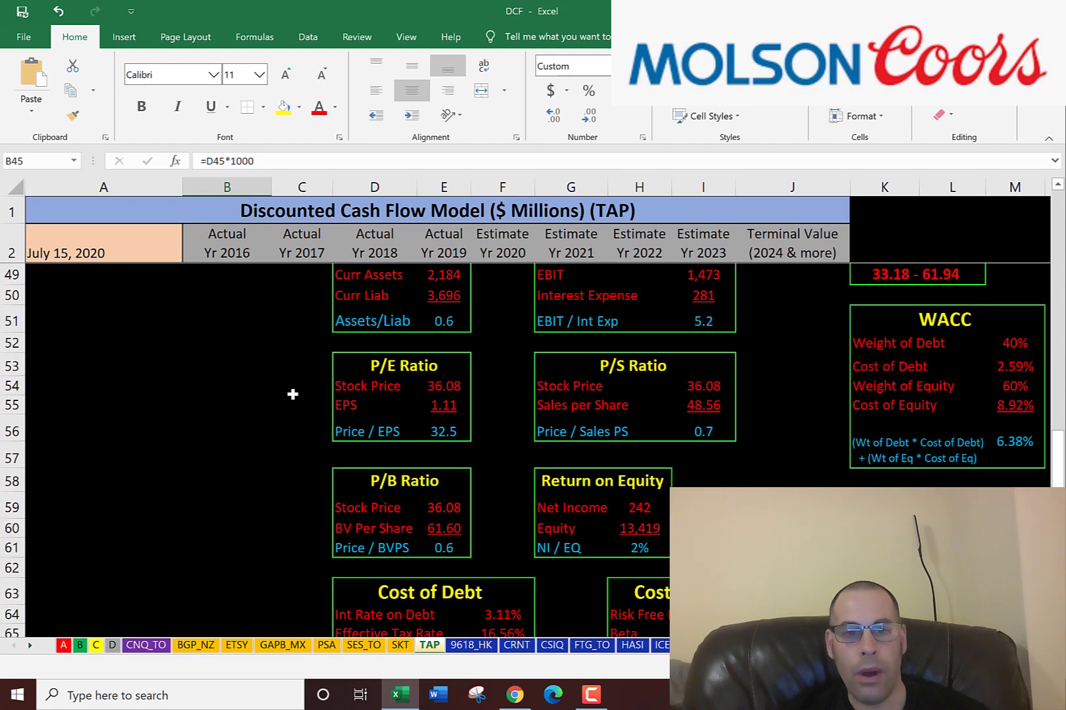
left_click(434, 457)
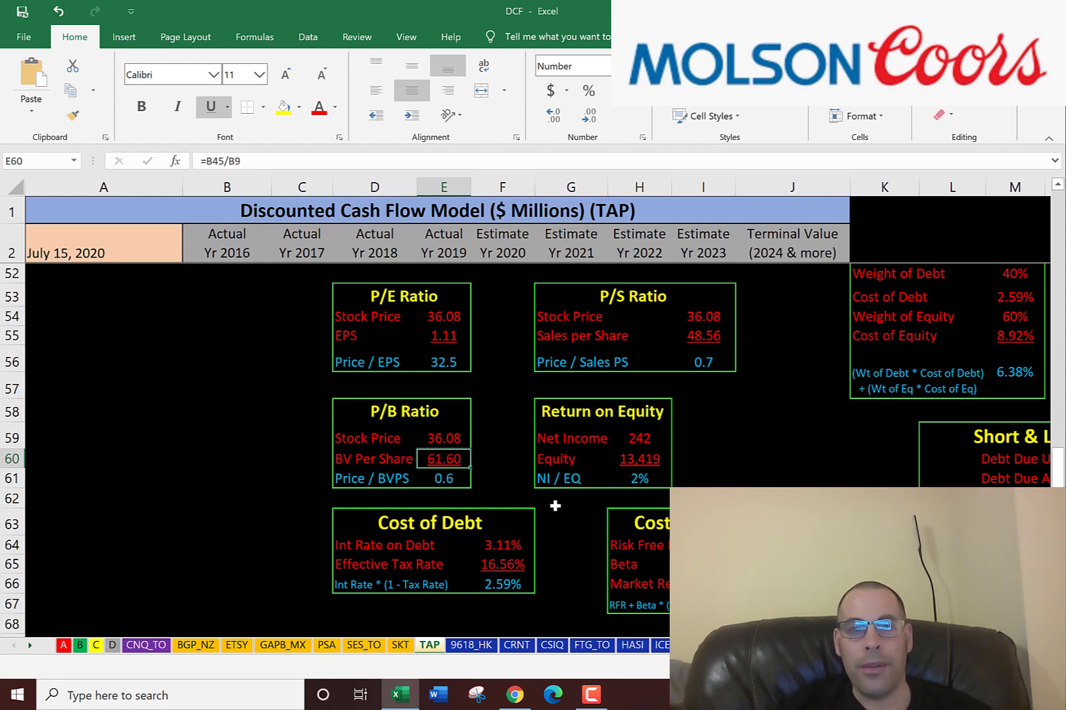
- Examine the current ratio in F35 and its current assets and current liabilities components in E49 and E50
scroll(520, 514, "up", 5)
scroll(530, 515, "up", 4)
left_click(516, 418)
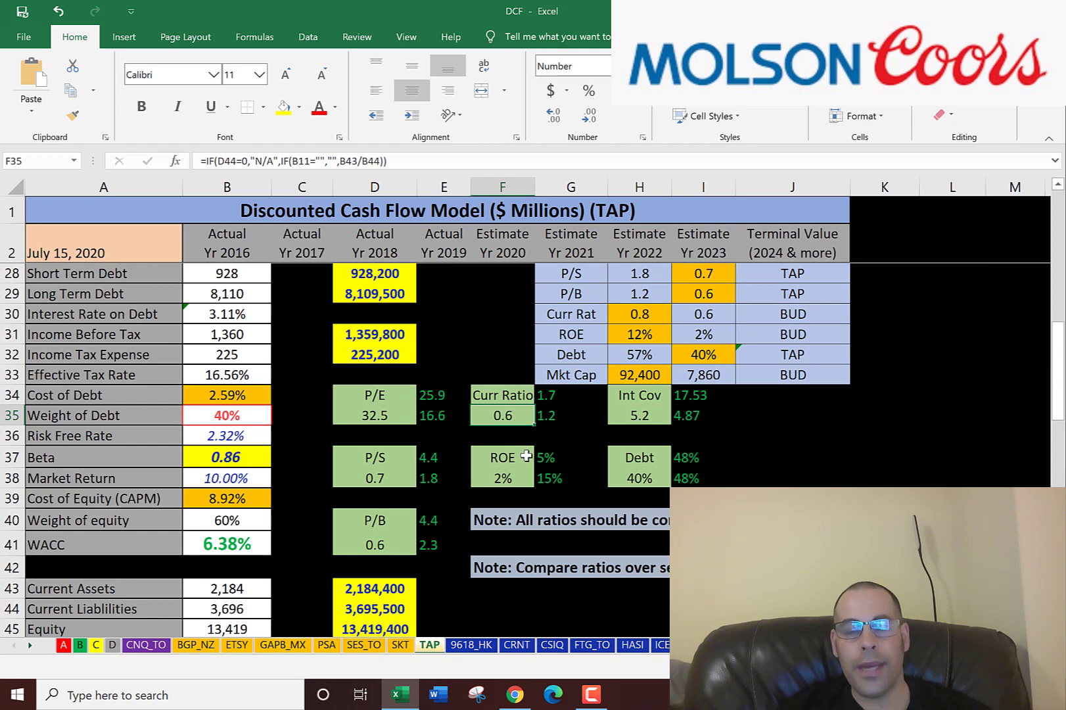
scroll(541, 468, "down", 5)
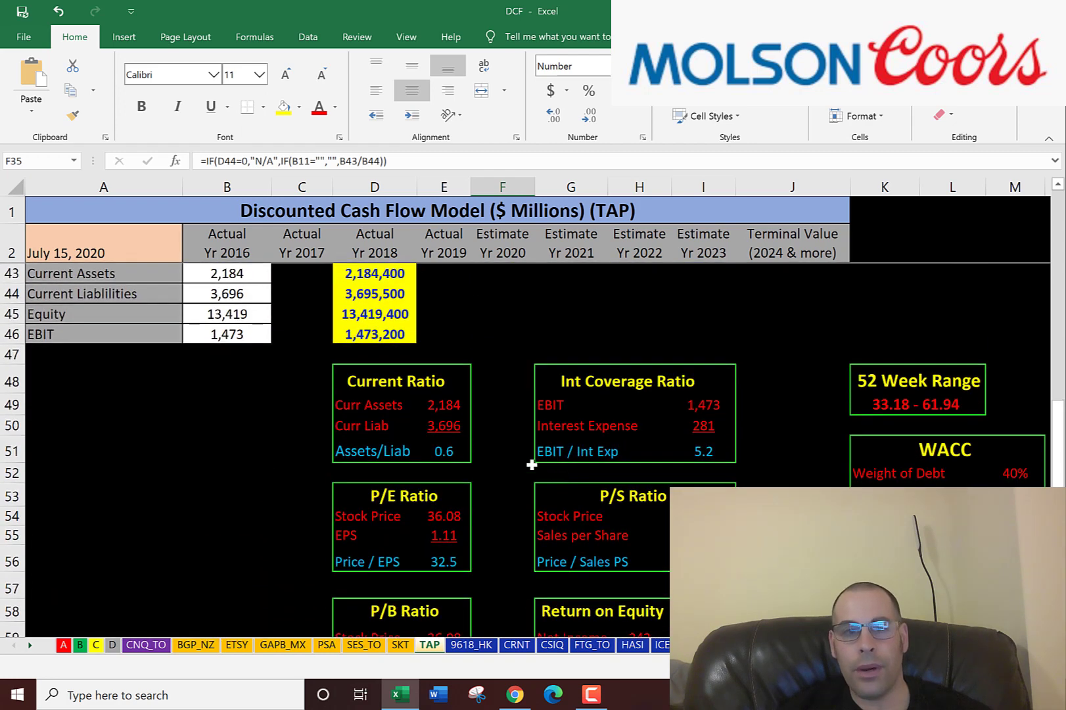
left_click(431, 405)
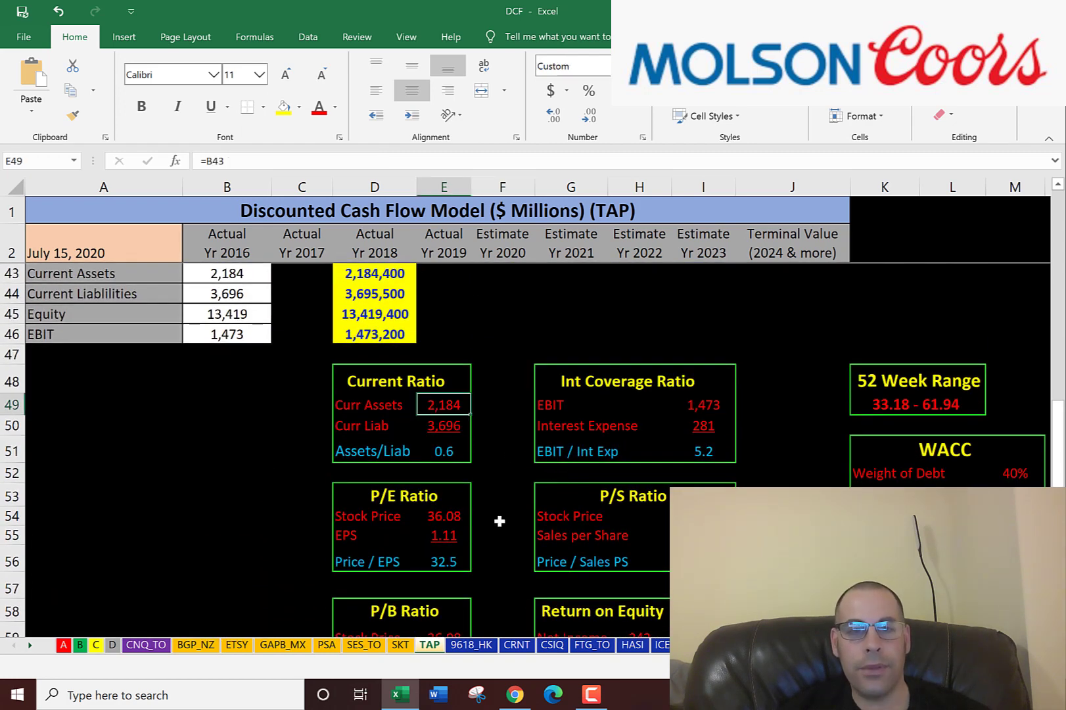
left_click(434, 426)
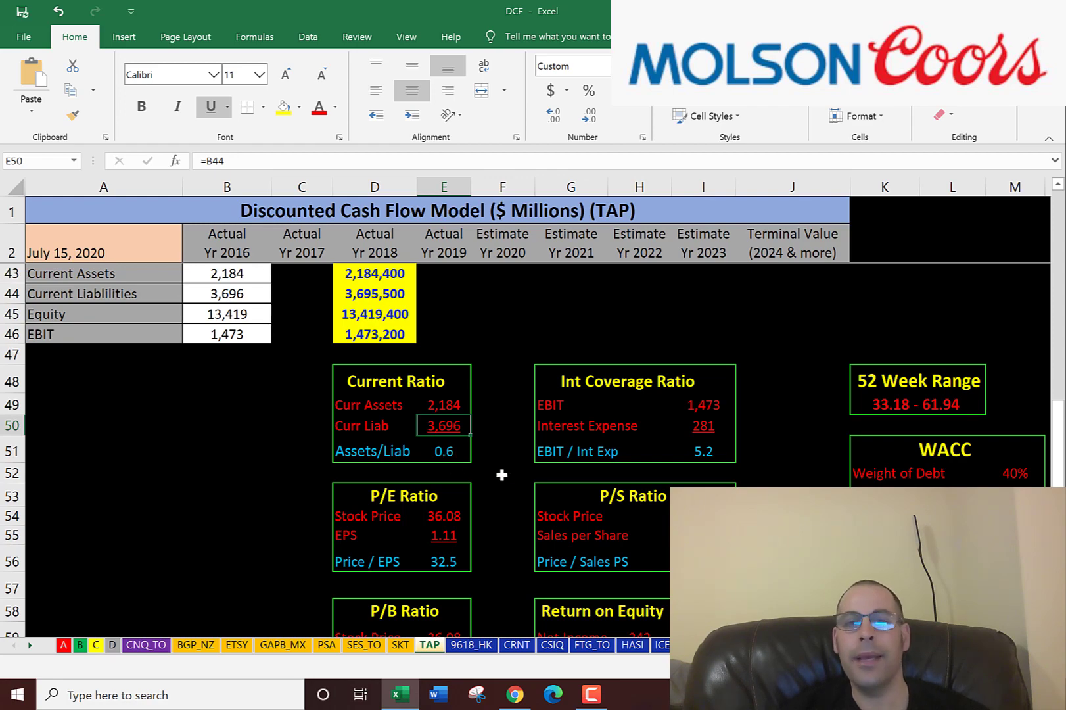
- Examine the ROE ratio in column F and its net income and equity components in H59 and H60
scroll(502, 468, "up", 5)
left_click(507, 461)
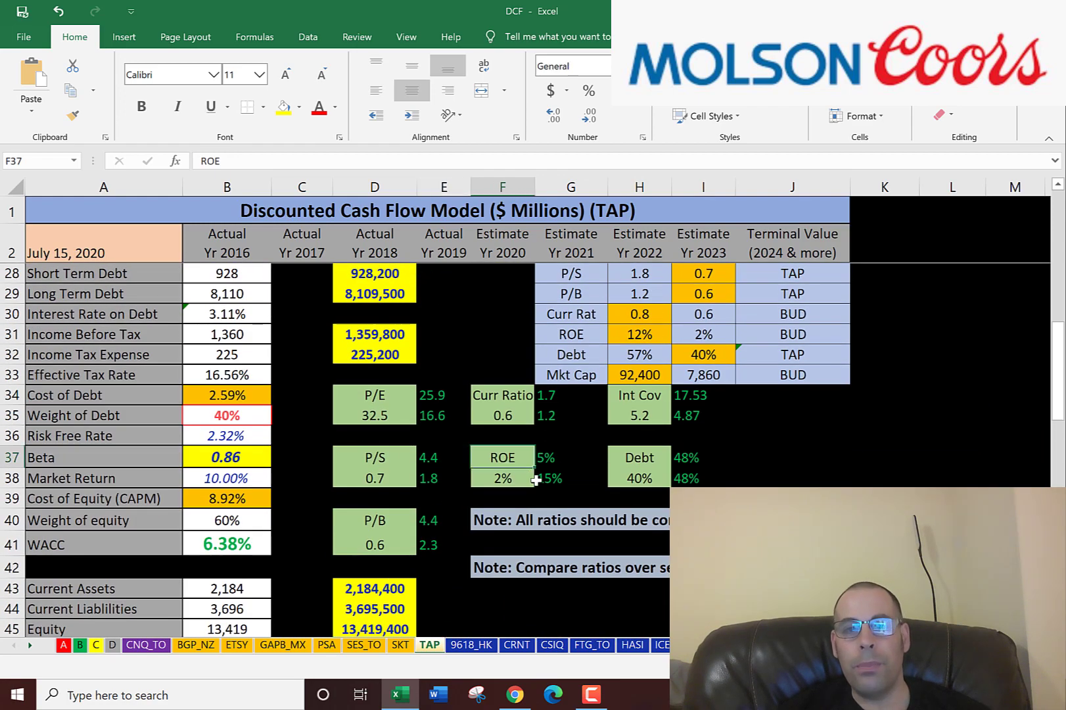
scroll(507, 461, "down", 7)
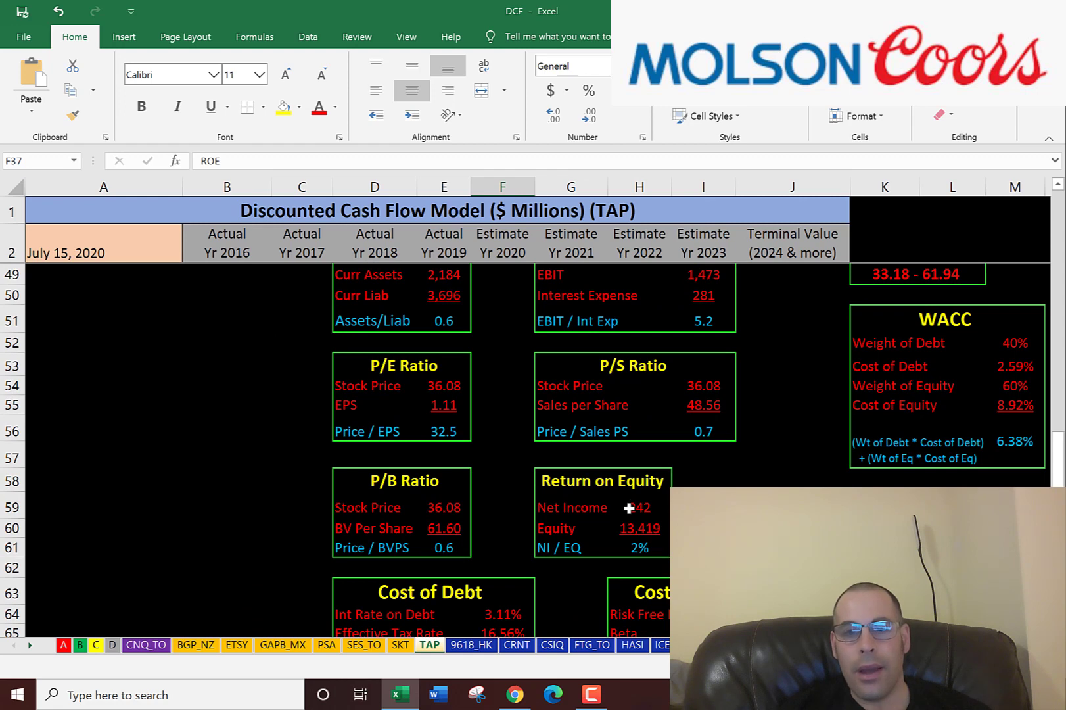
left_click(628, 508)
scroll(628, 508, "down", 1)
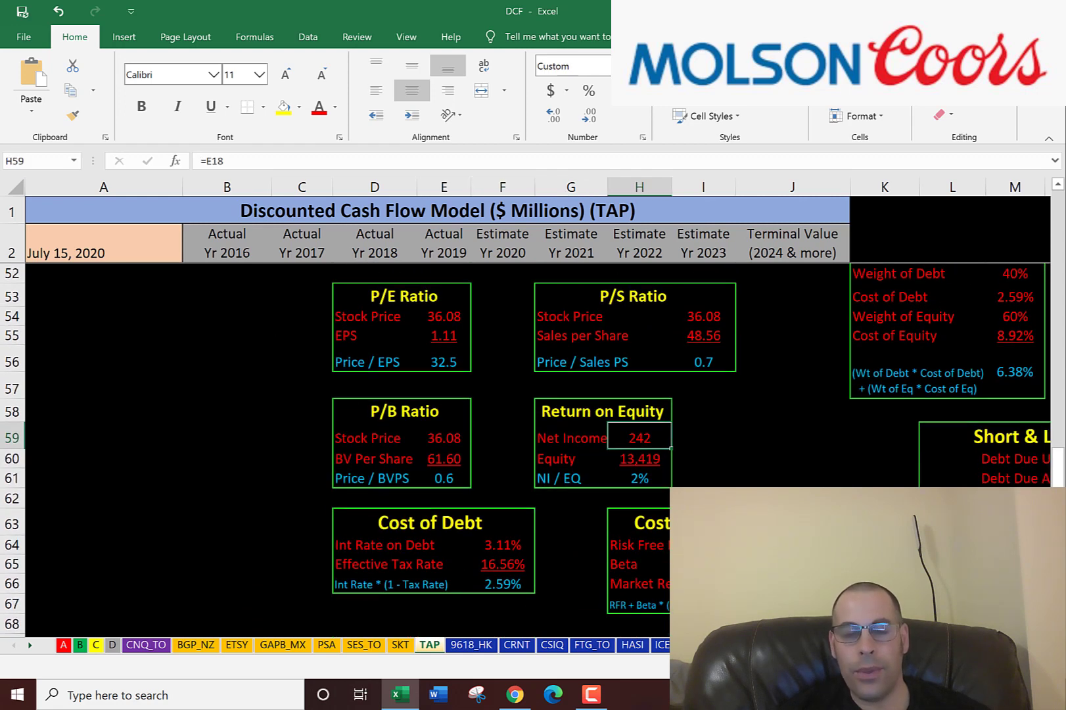
left_click(637, 460)
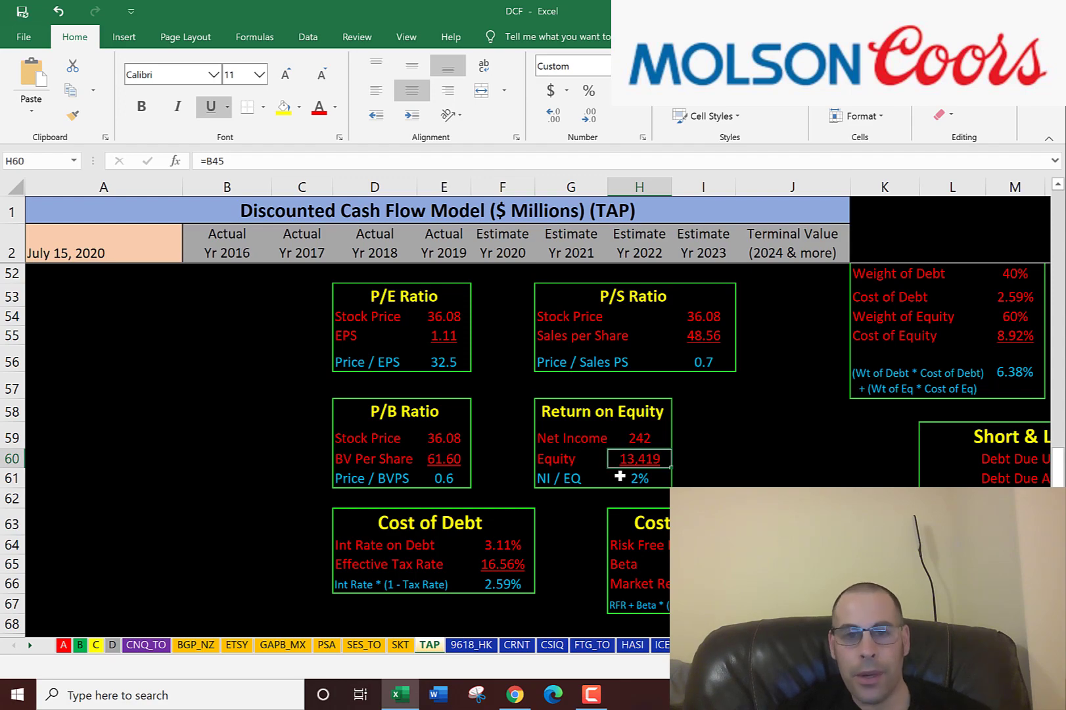
- Examine the ROE result in H61 and the net income figures for 2019 and 2016 in E18 and B18
left_click(632, 484)
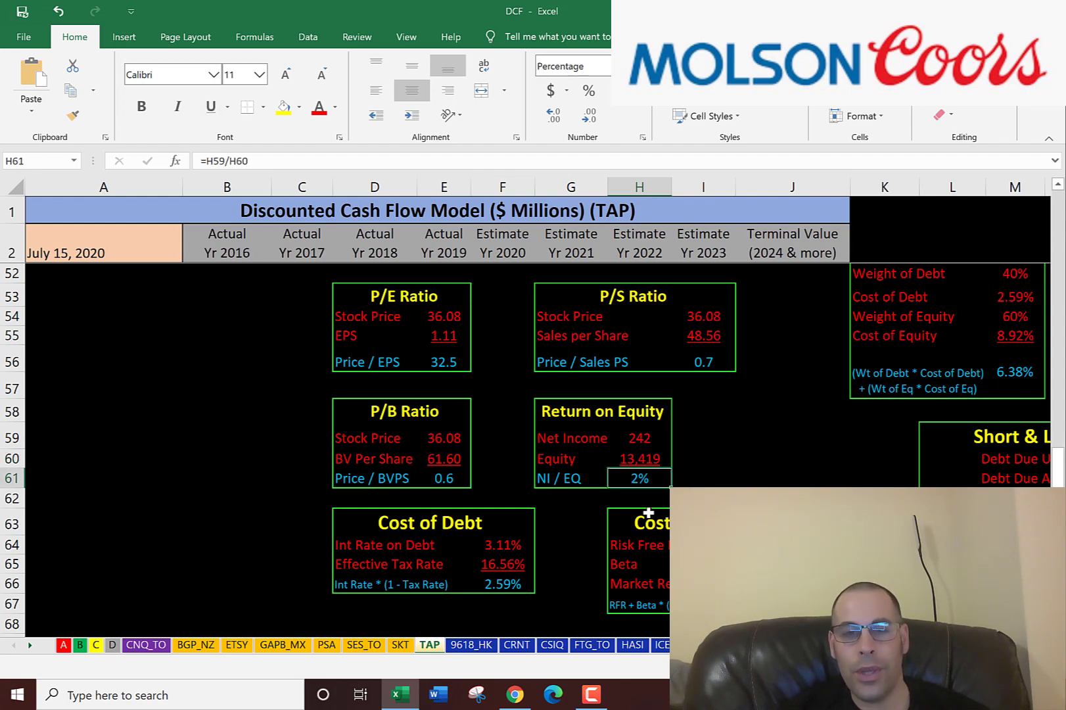
scroll(372, 543, "up", 6)
scroll(372, 544, "up", 8)
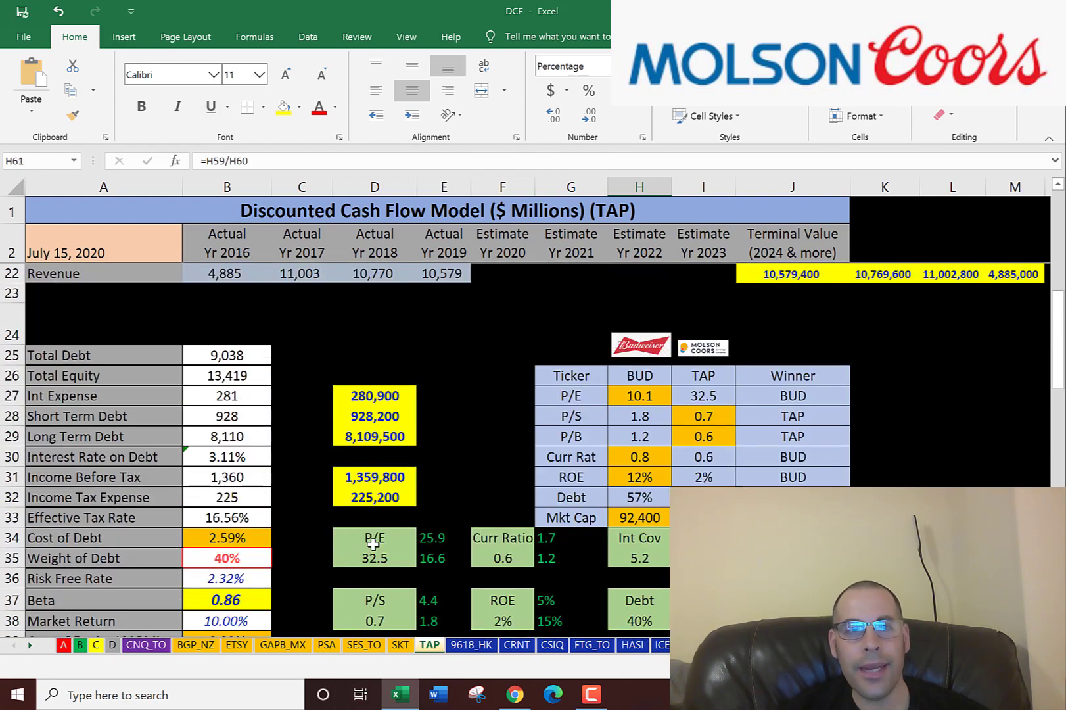
left_click(442, 459)
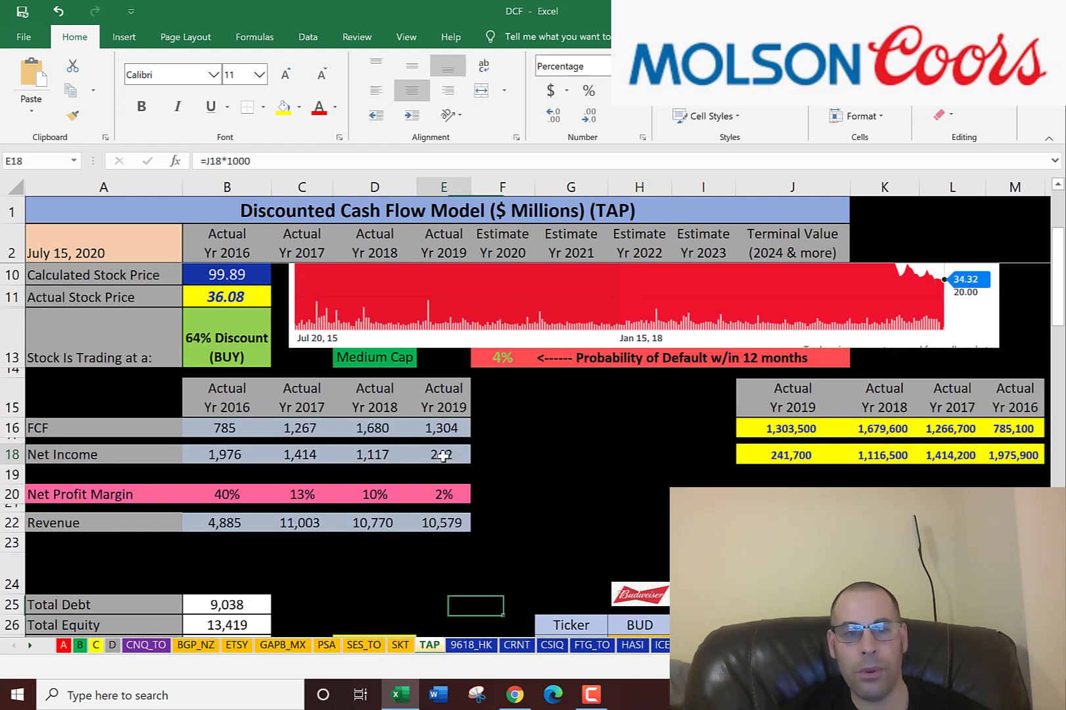
left_click(226, 455)
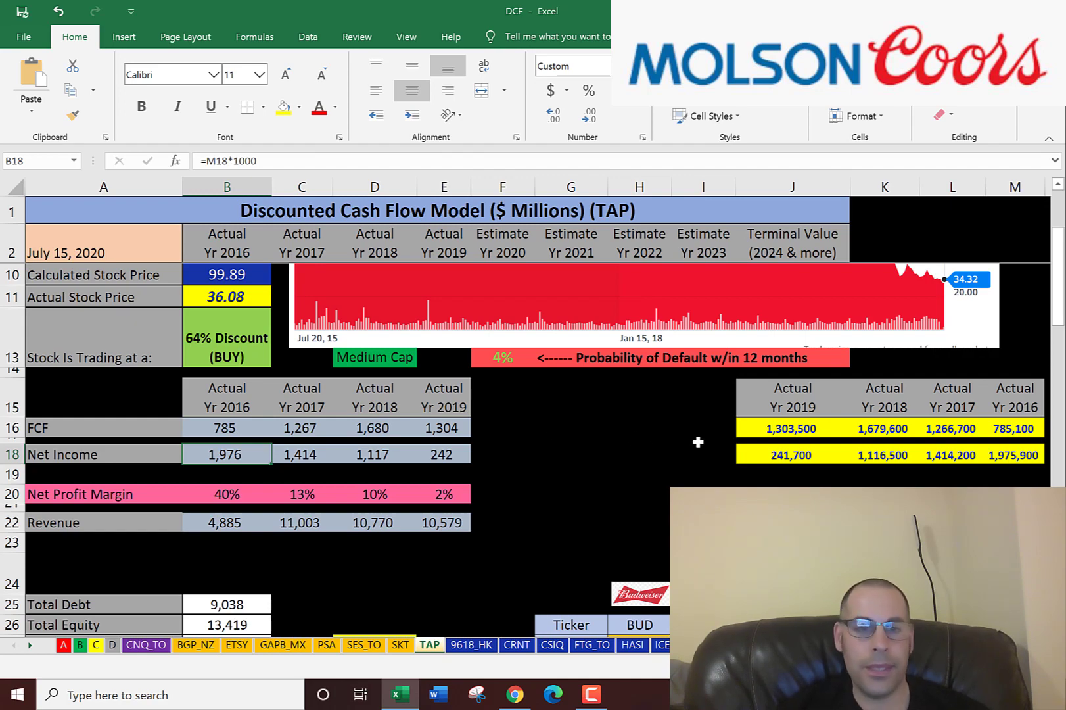
- Examine the interest coverage ratio in H35 and its breakdown of EBIT, interest expense and EBIT / Int Exp in I49 through I51
scroll(698, 445, "down", 7)
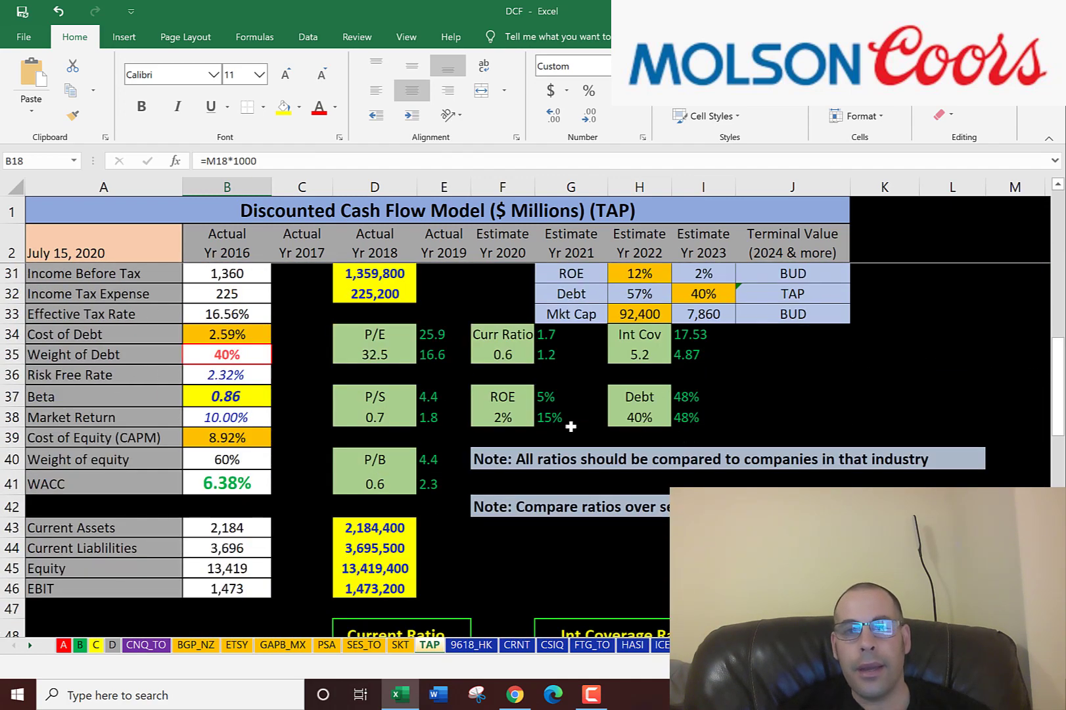
left_click(609, 361)
scroll(717, 409, "down", 5)
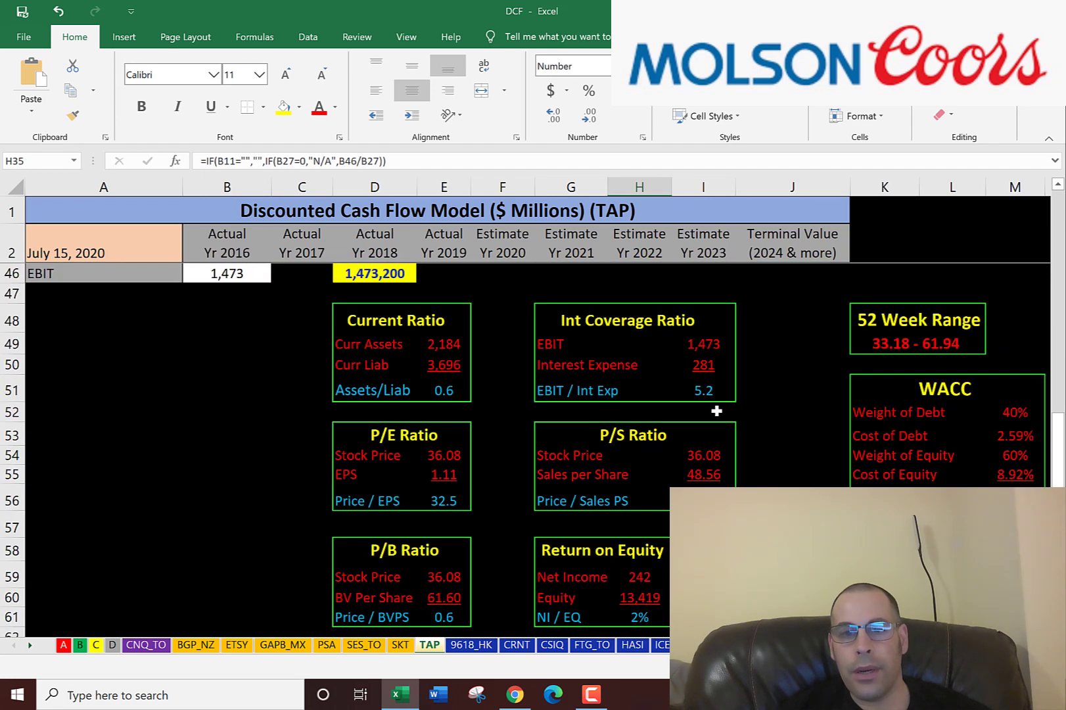
left_click(687, 345)
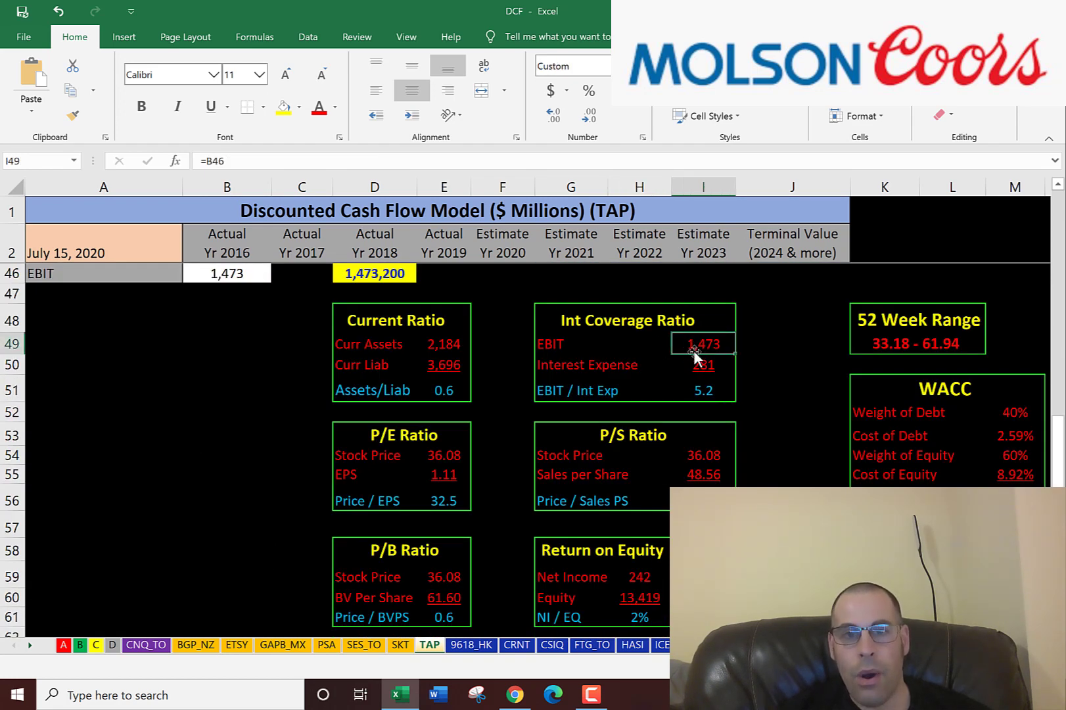
left_click(703, 366)
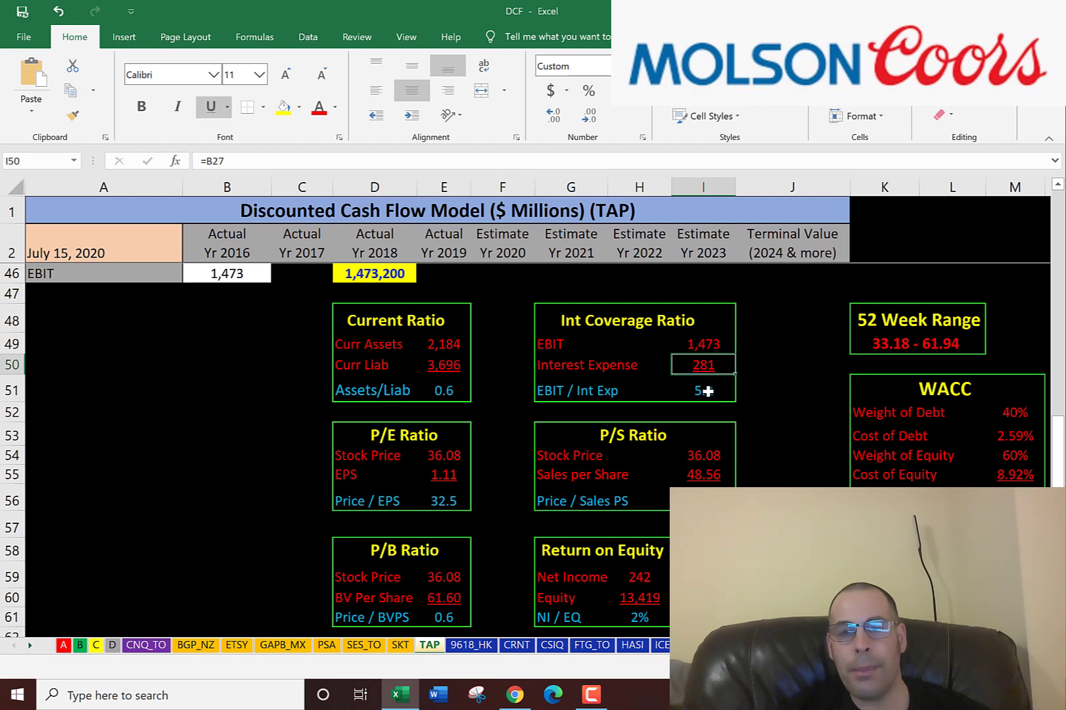
left_click(707, 391)
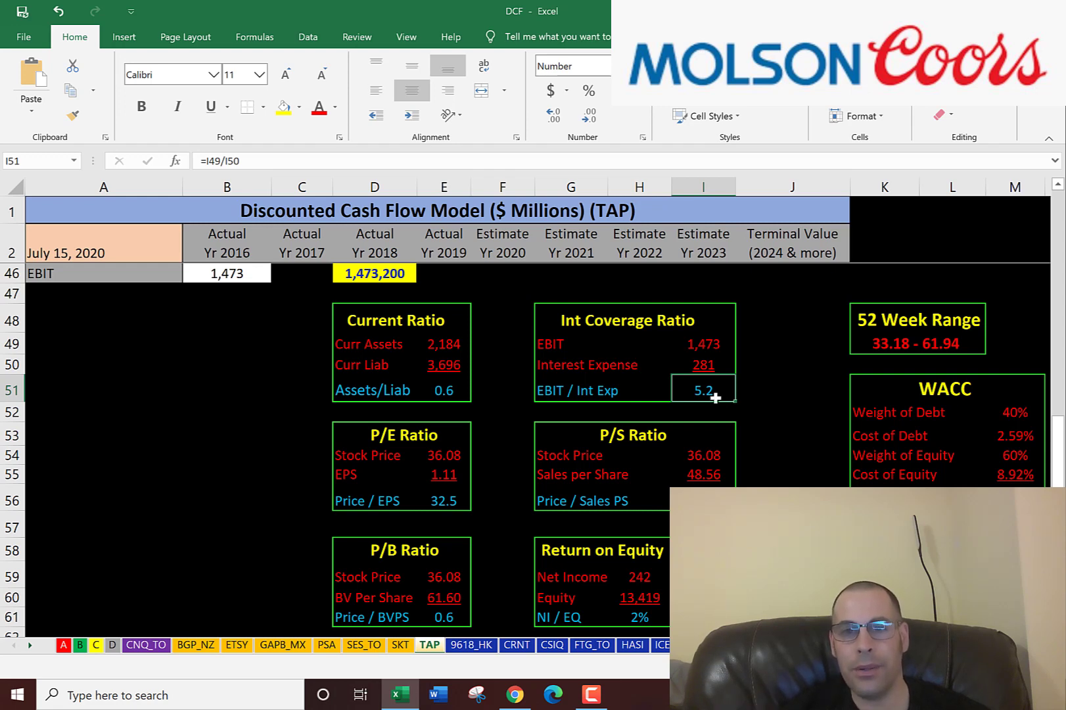
- Look over the debt ratio block and the BUD versus TAP comparison table in G26 through J33
scroll(717, 402, "up", 4)
left_click(644, 373)
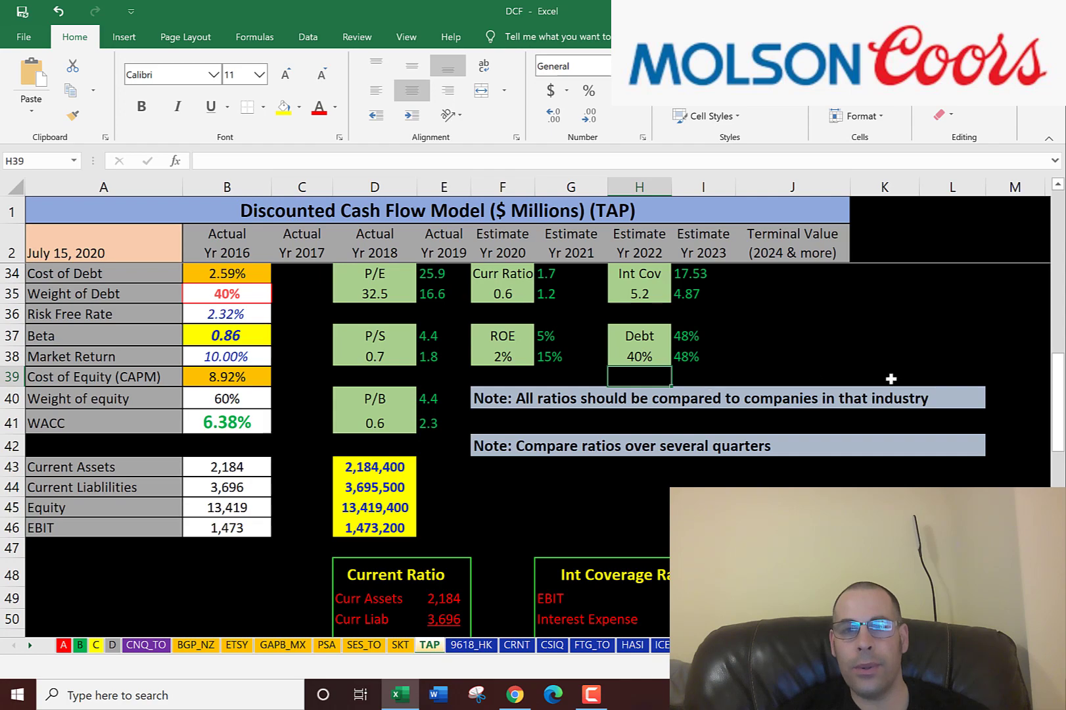
key("Up")
key("Up")
key("Up")
key("Up")
key("Up")
key("Up")
key("Up")
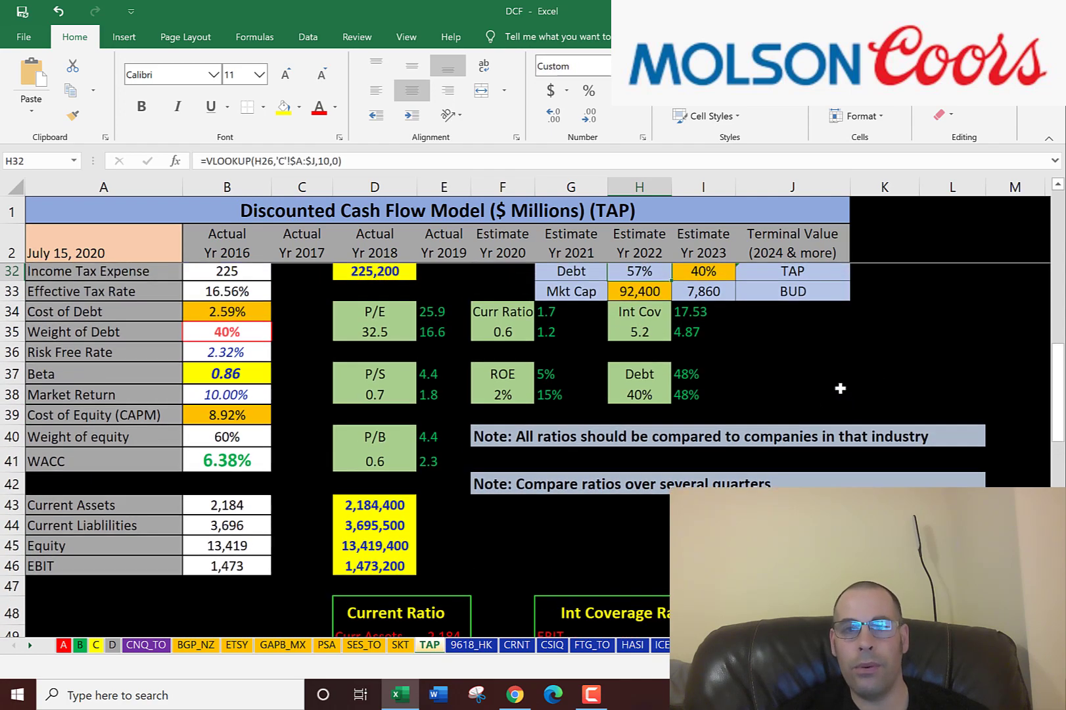
key("Up")
key("Up")
key("Up")
key("Up")
key("Up")
key("Up")
key("Up")
key("Up")
key("Up")
key("Right")
key("Right")
key("Right")
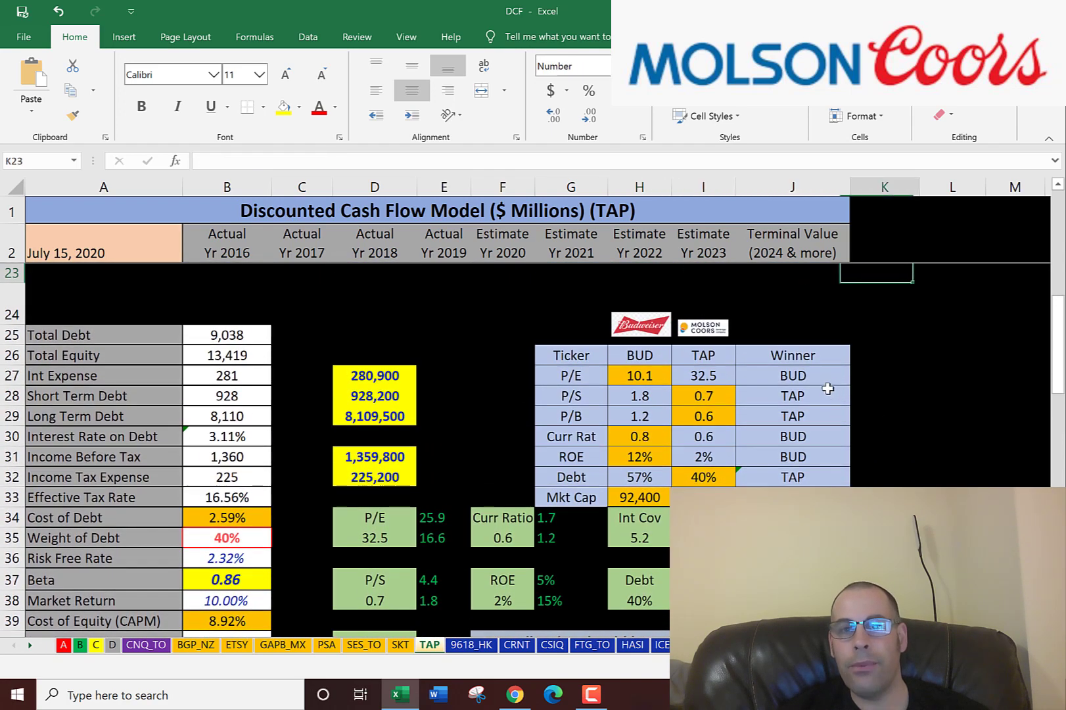
key("Right")
key("Right")
key("Right")
key("Right")
key("Right")
key("Right")
key("Right")
key("Right")
key("Right")
key("Right")
left_click(266, 552)
key("Down")
key("Down")
key("Down")
key("Down")
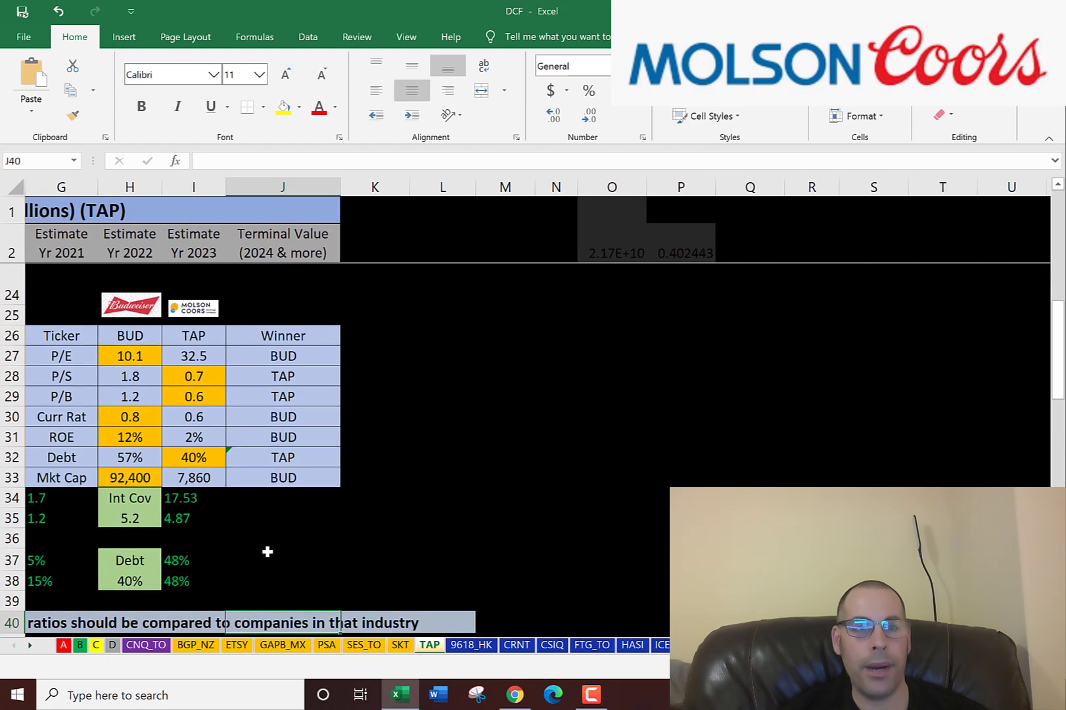
- Examine BUD's ticker and P/E ratio in H26 and H27, and TAP's P/B ratio in I29
left_click(135, 343)
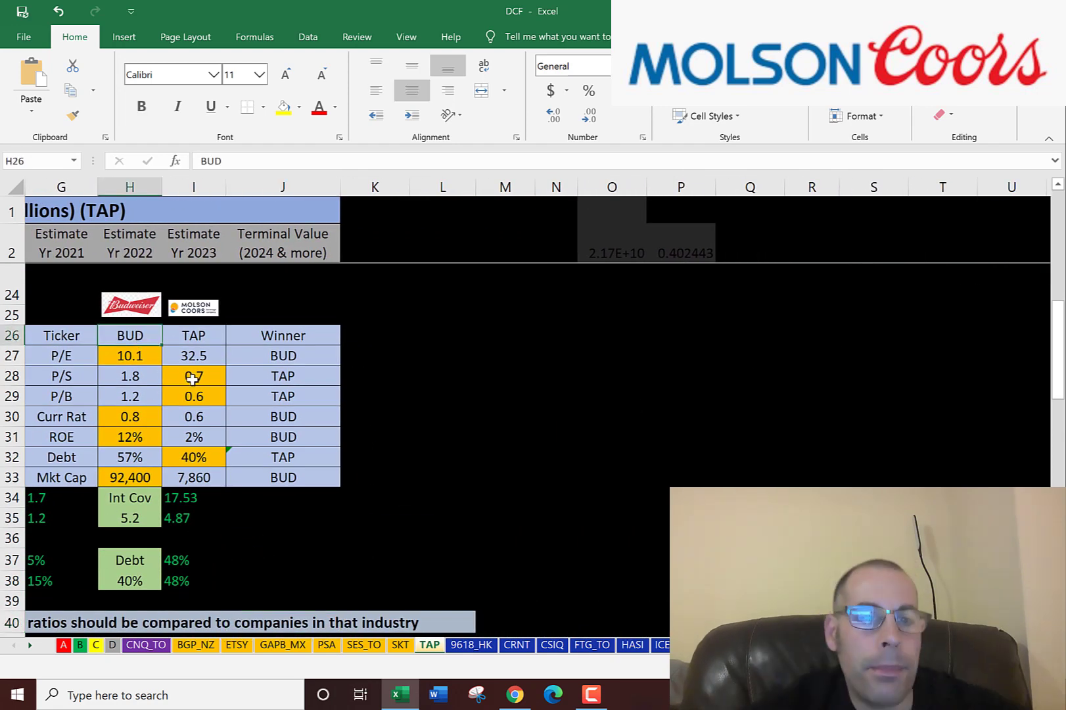
key("Down")
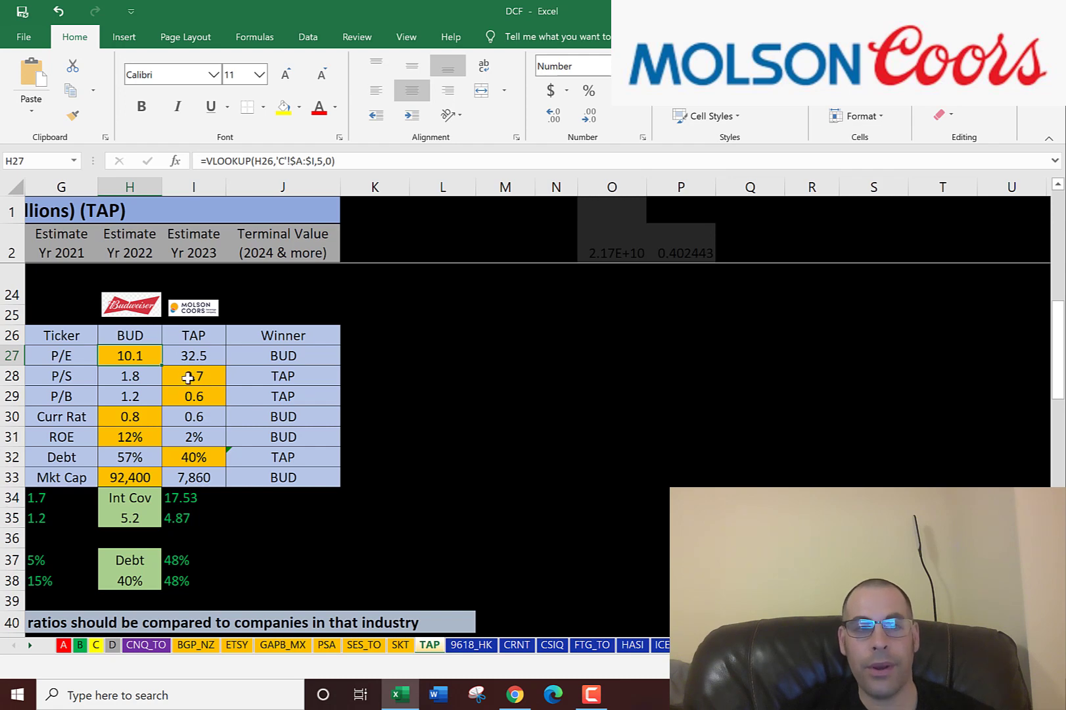
left_click(201, 401)
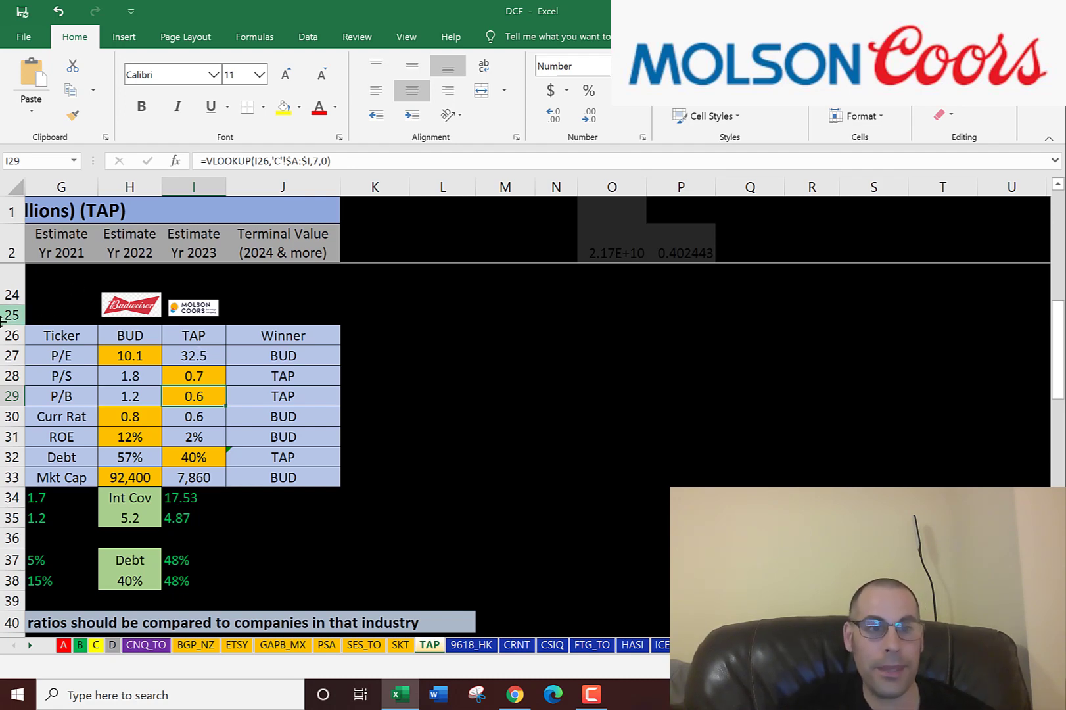
- Compare the current ratios of TAP and BUD in I30 and H30
left_click(197, 416)
left_click(112, 409)
left_click(175, 418)
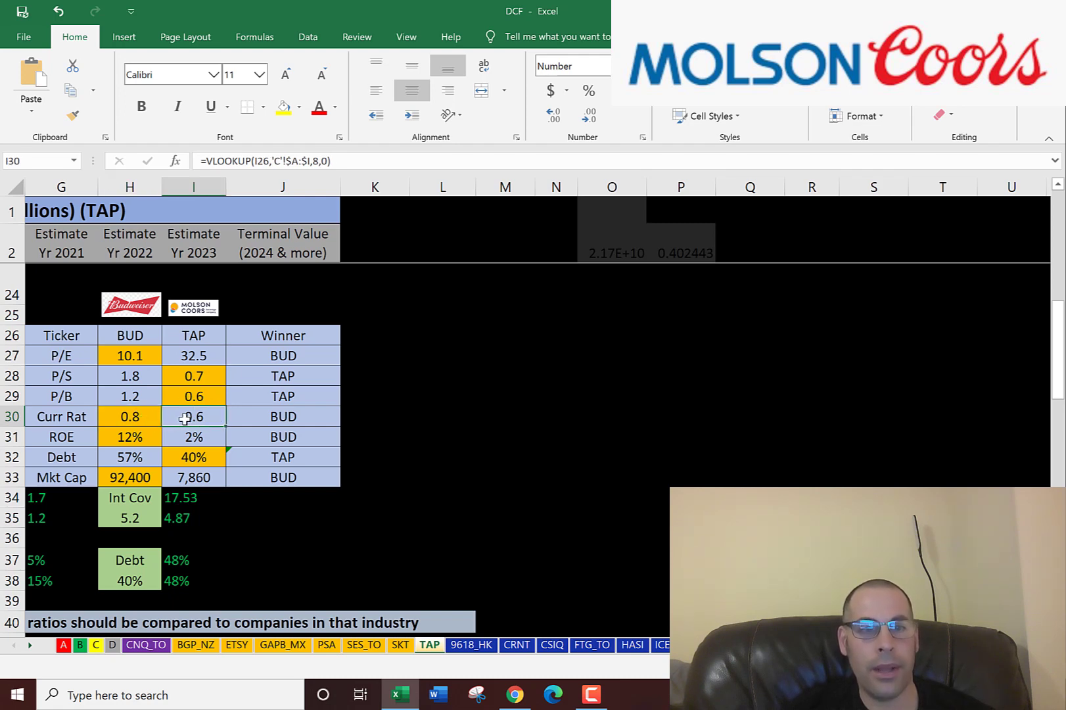
left_click(130, 416)
- Compare the ROE of BUD and TAP in H31 and I31, and examine BUD's market cap in H33
left_click(134, 436)
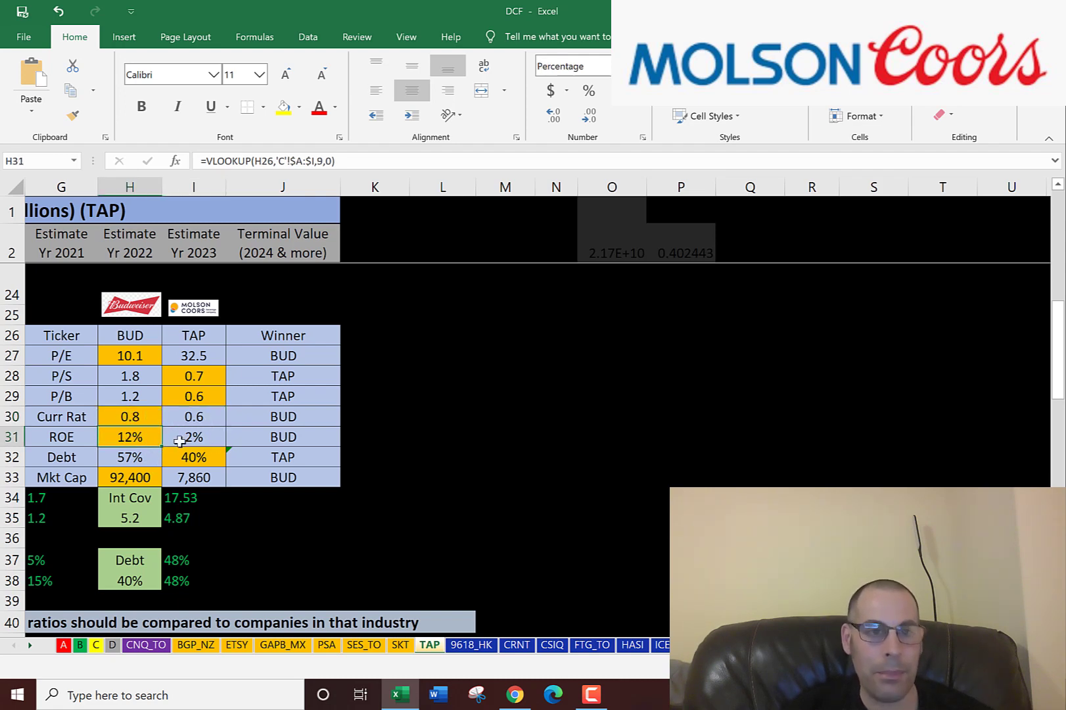
left_click(201, 436)
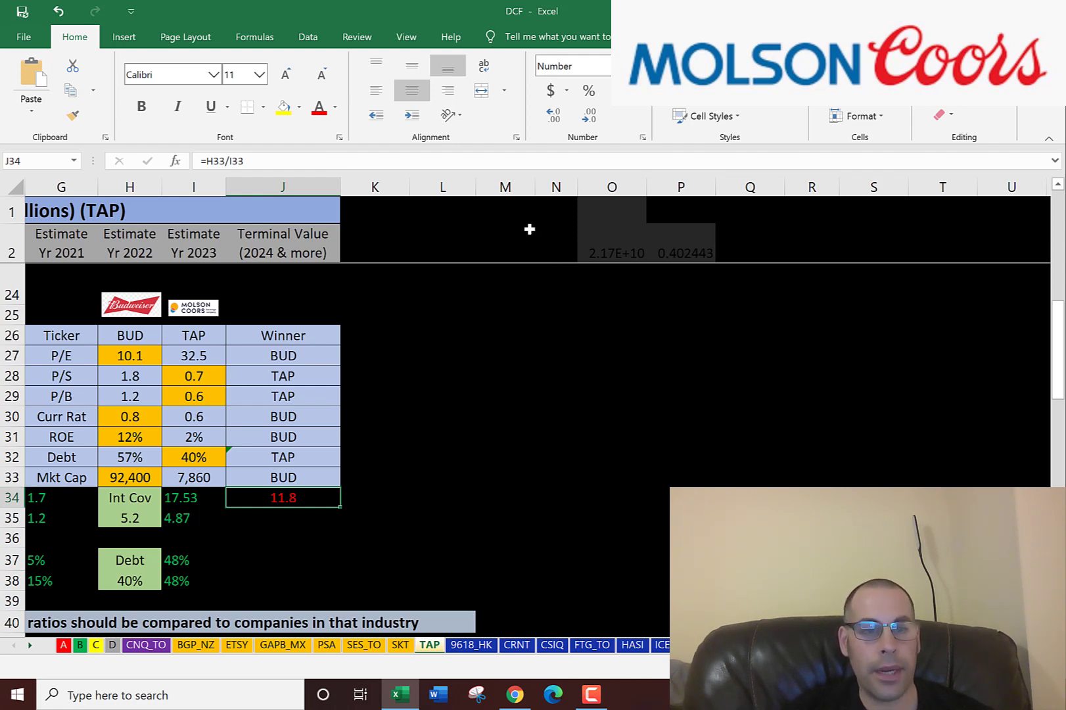
left_click(122, 476)
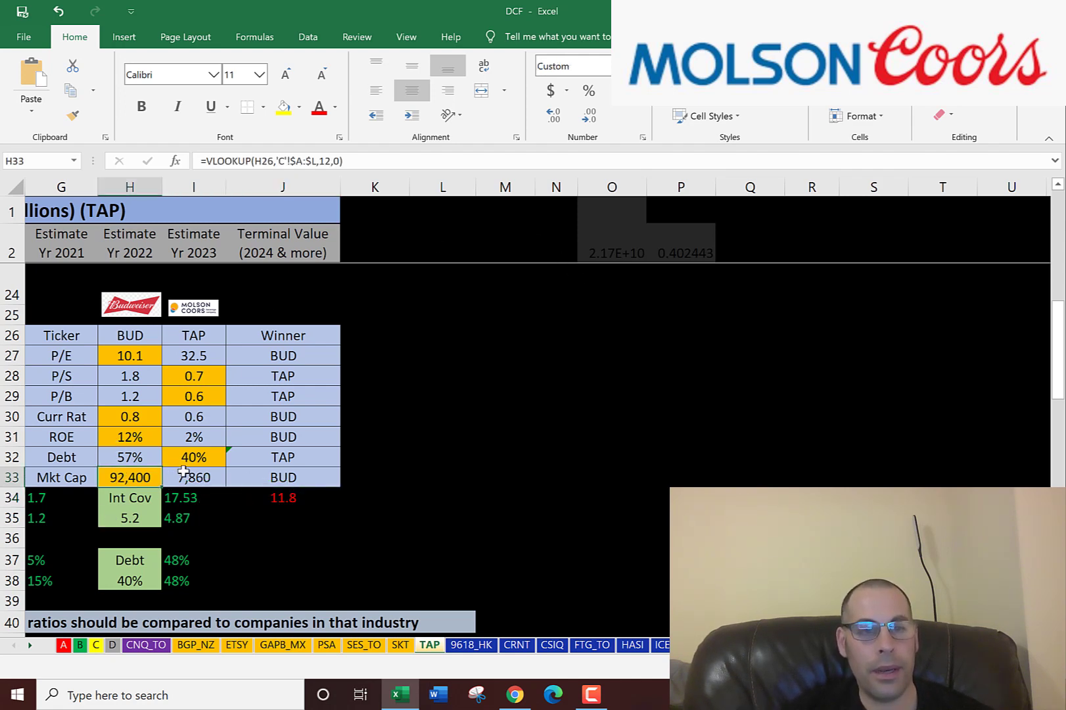